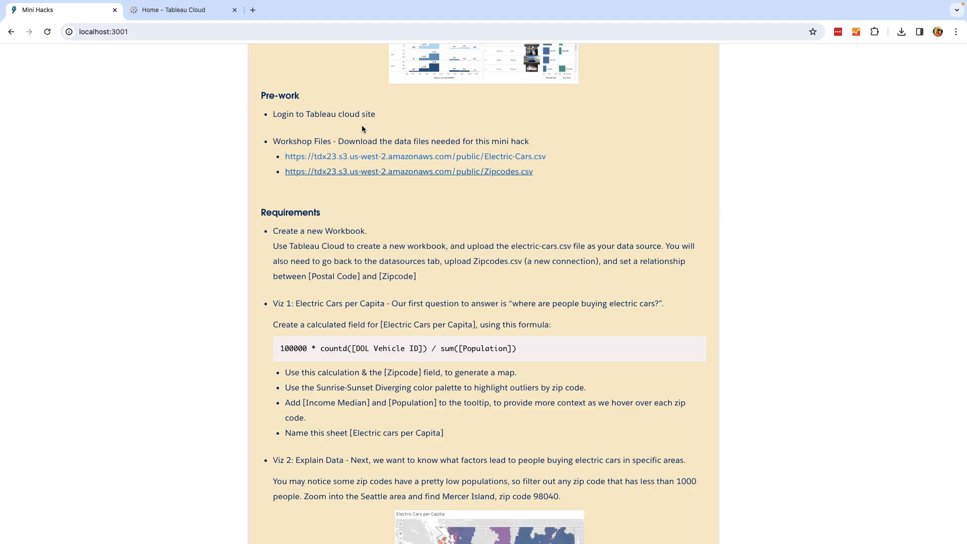
# - Switch from the Mini Hacks instructions to the Tableau Cloud site and create a new workbook
pyautogui.click(172, 10)
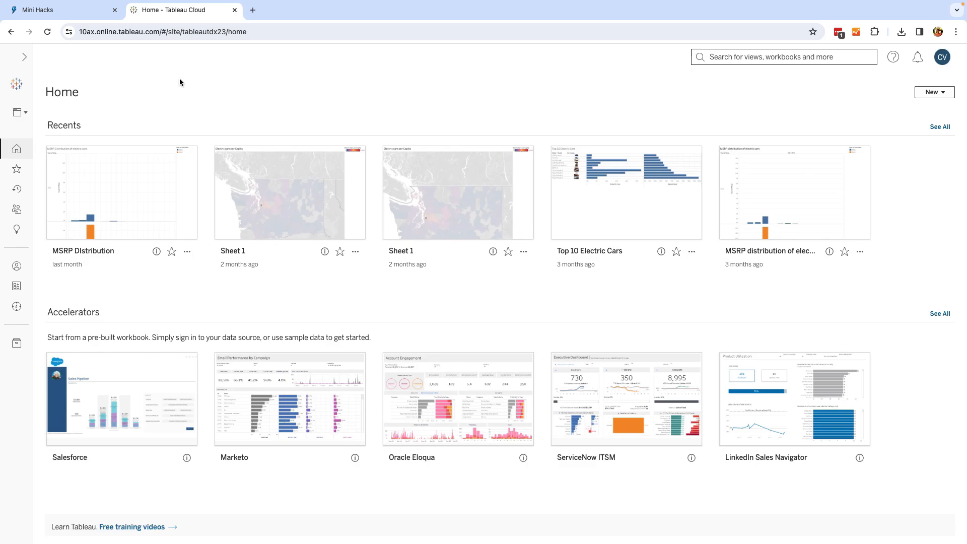
pyautogui.click(71, 17)
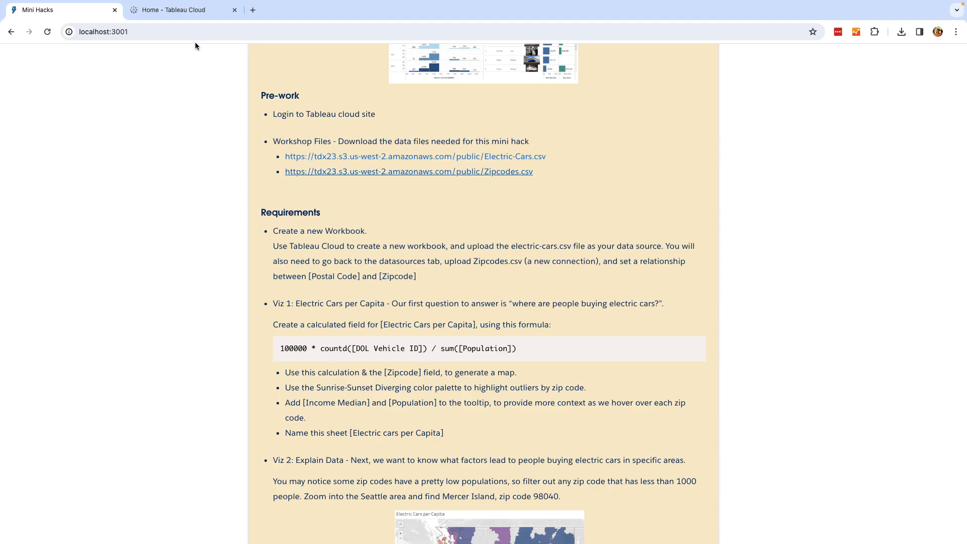
pyautogui.click(180, 12)
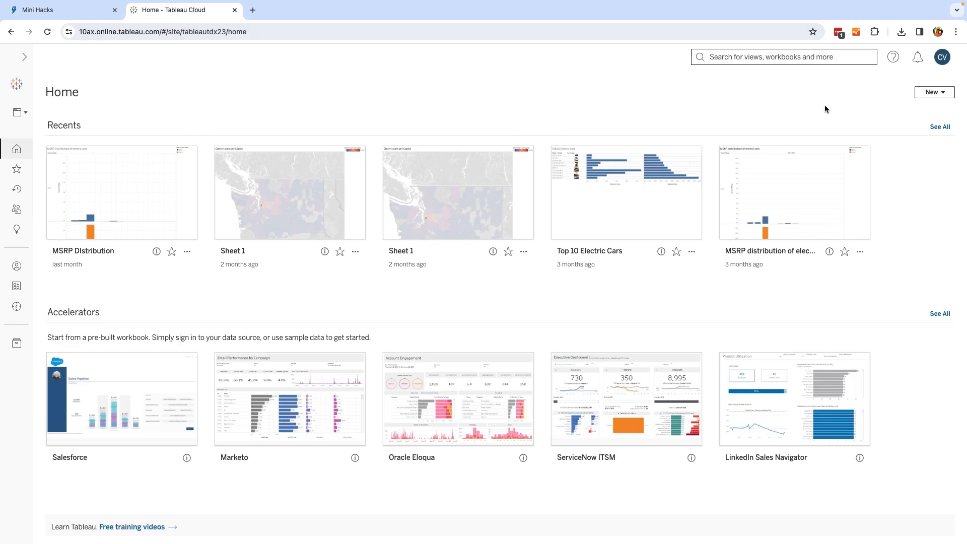
pyautogui.click(932, 92)
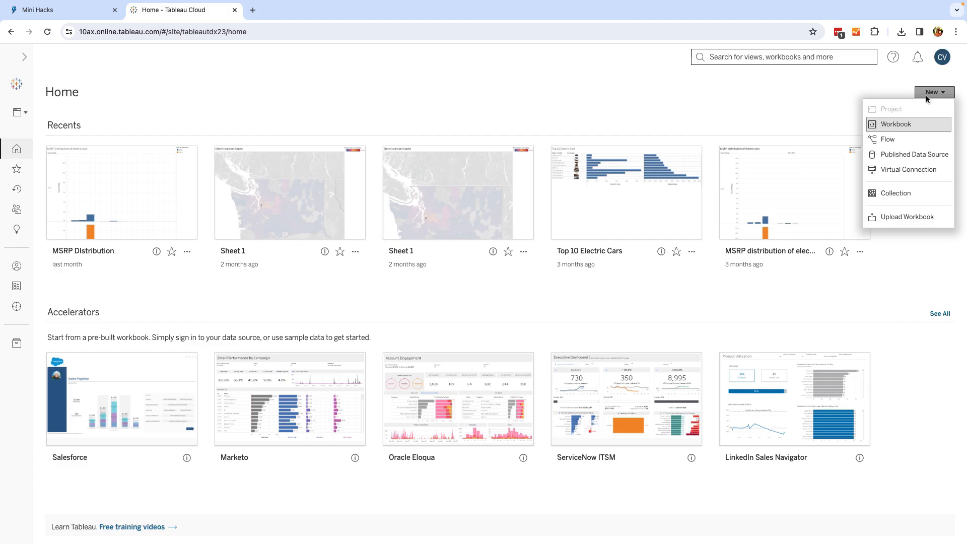
pyautogui.click(906, 125)
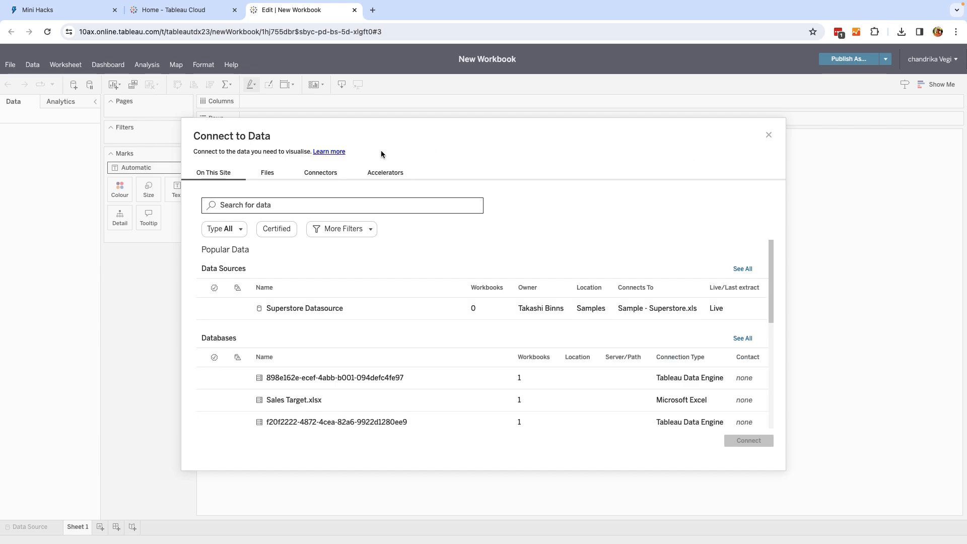
# - Upload Electric-Cars.csv from the Downloads folder as the workbook's data source and dismiss the publishing reminder
pyautogui.click(269, 173)
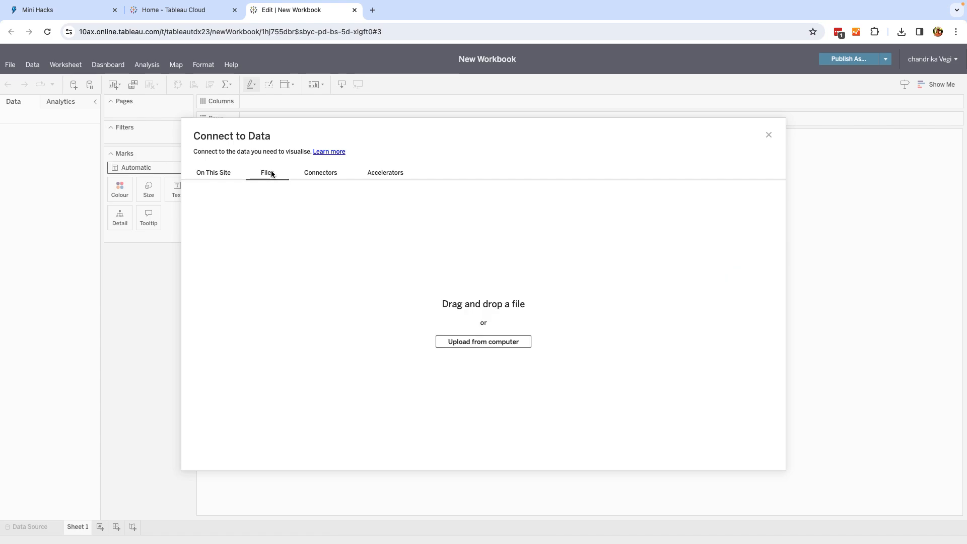
pyautogui.click(483, 342)
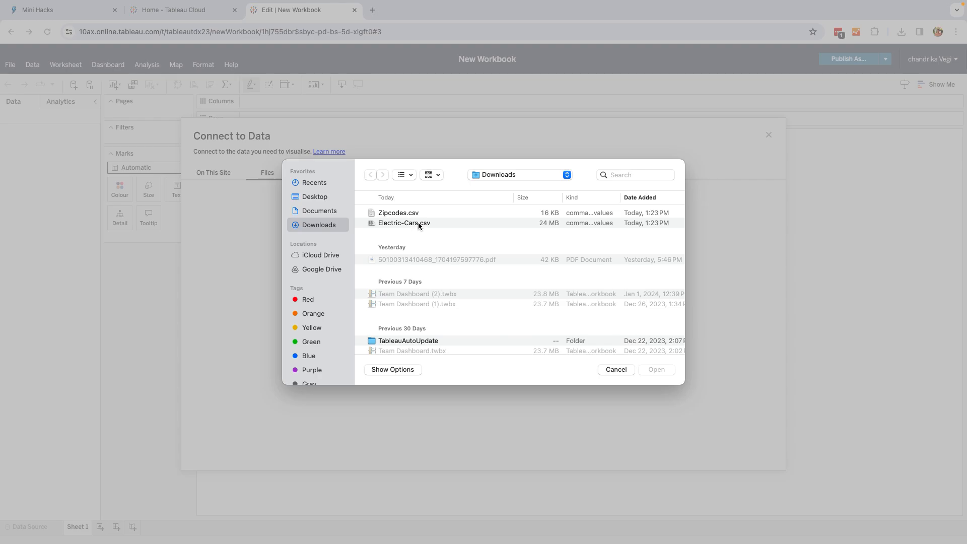
pyautogui.click(418, 223)
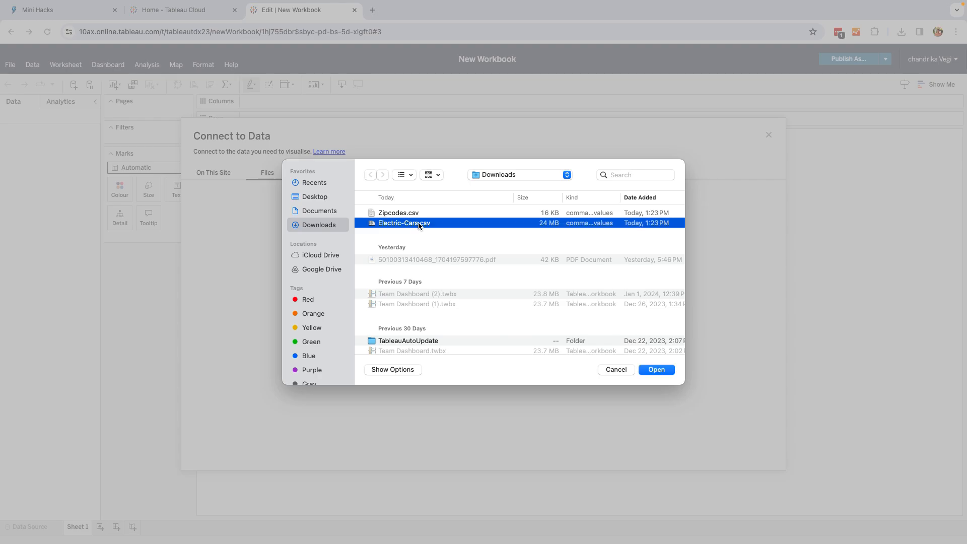
pyautogui.click(654, 371)
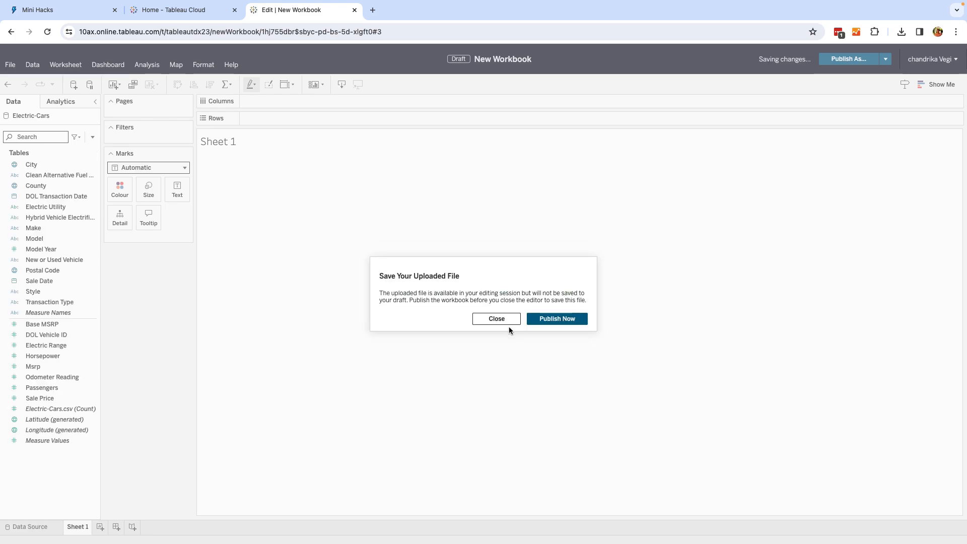
pyautogui.click(507, 322)
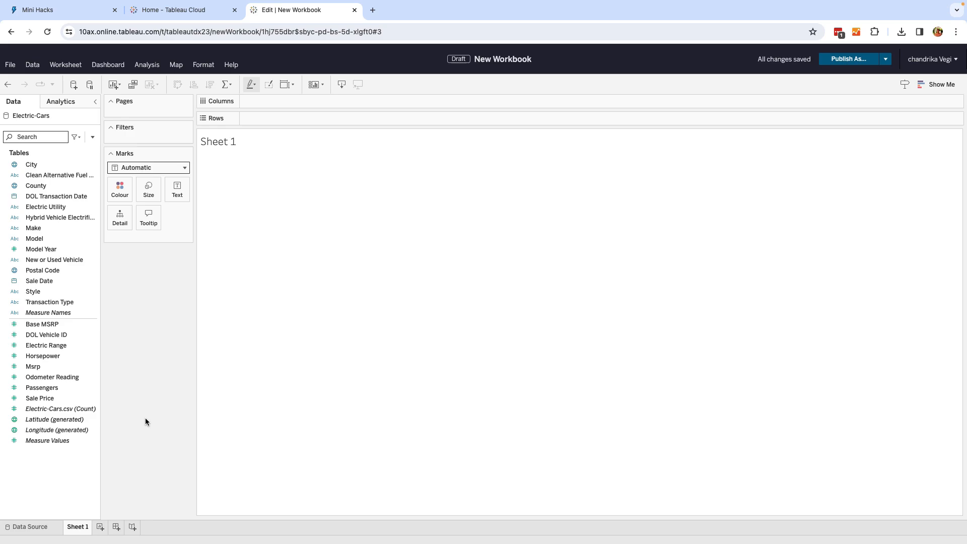
# - Add a second connection to the data source by uploading Zipcodes.csv, and dismiss the publishing reminder
pyautogui.click(38, 528)
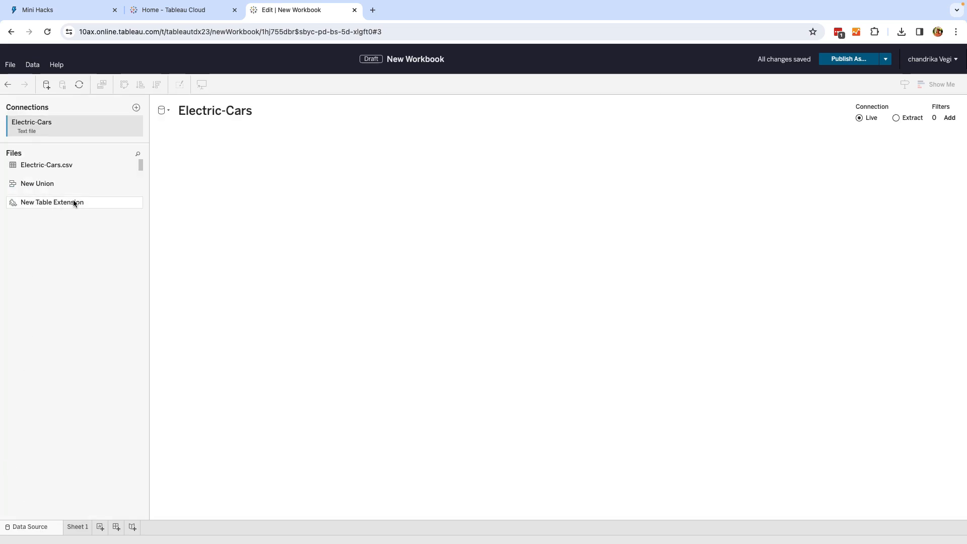
pyautogui.click(137, 108)
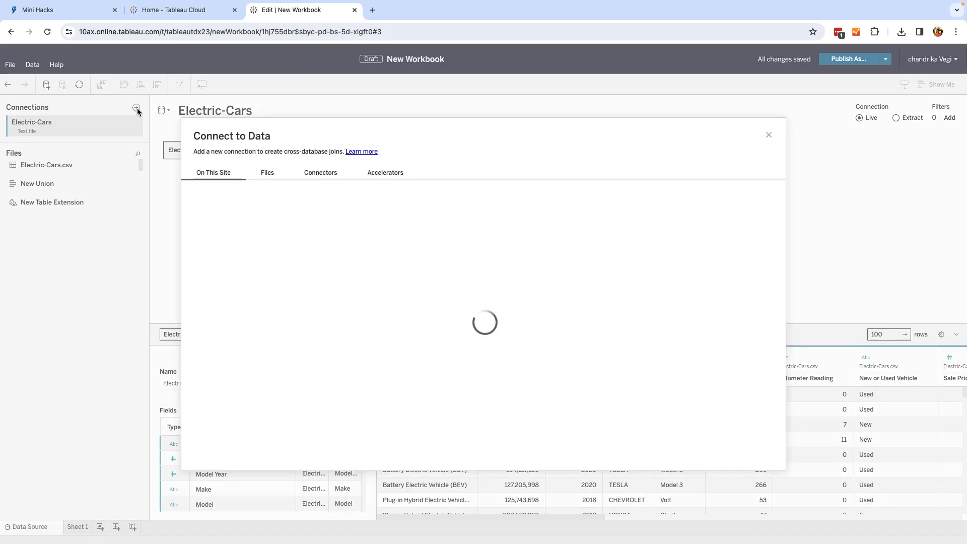
pyautogui.click(268, 174)
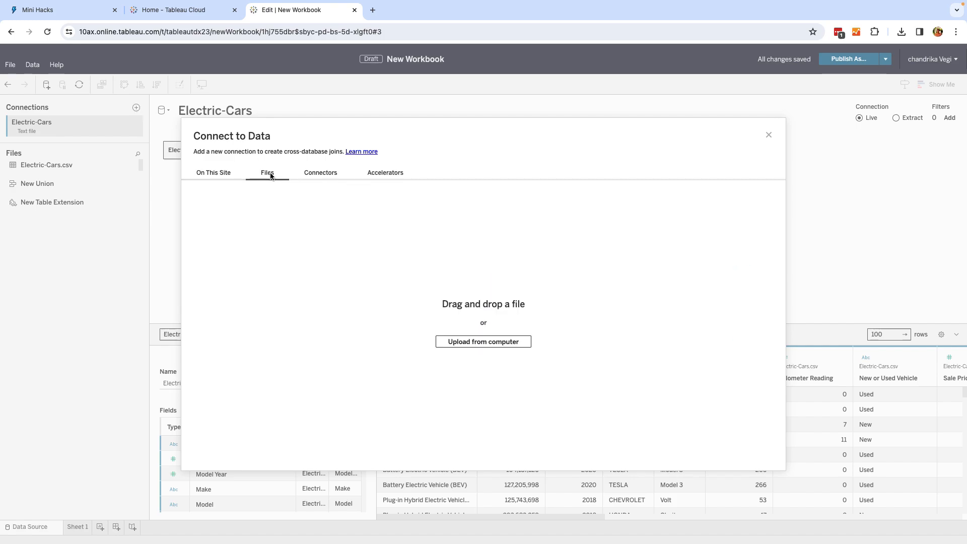
pyautogui.click(495, 343)
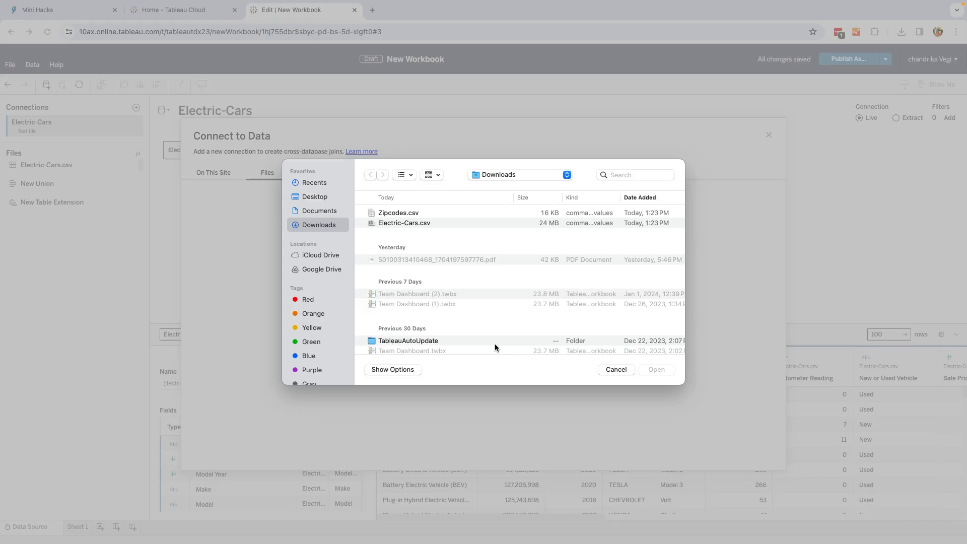
pyautogui.click(410, 215)
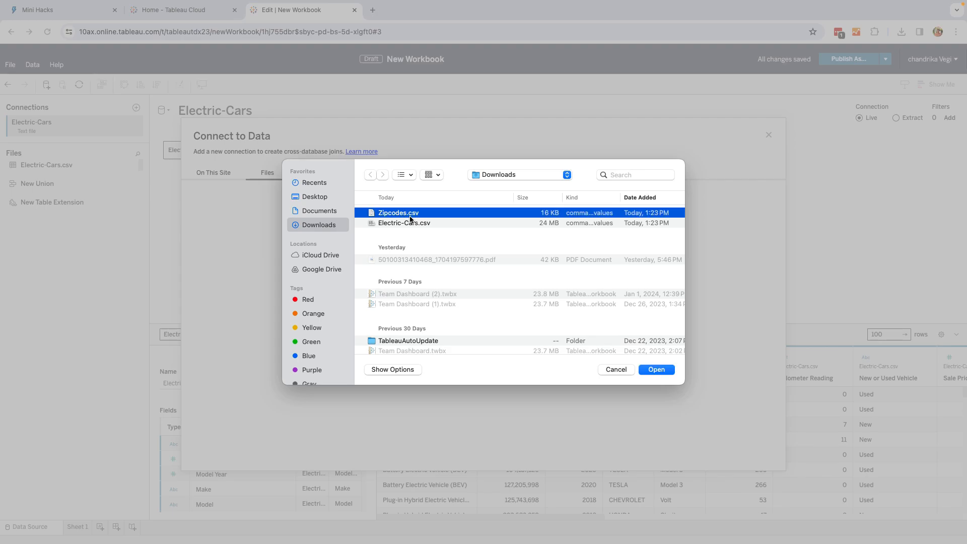
pyautogui.click(655, 370)
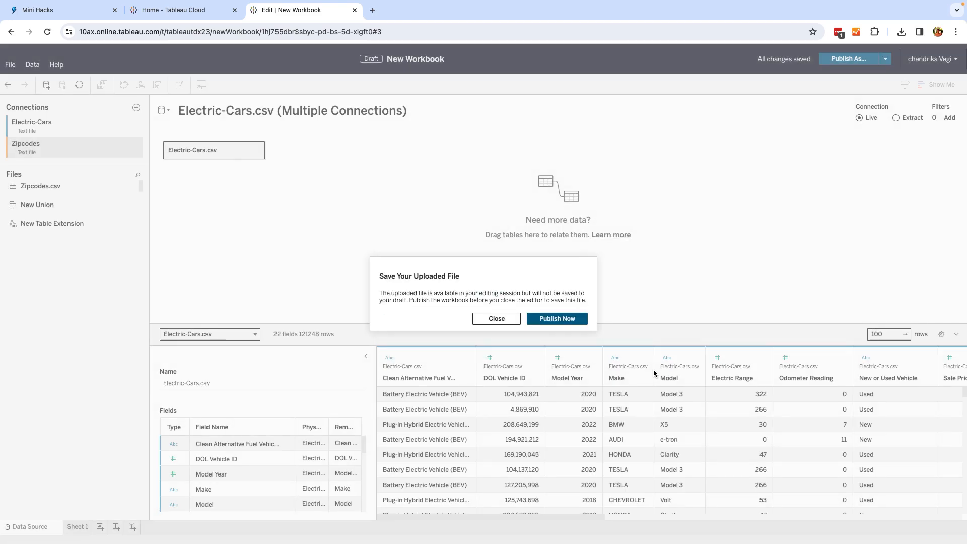
pyautogui.click(505, 320)
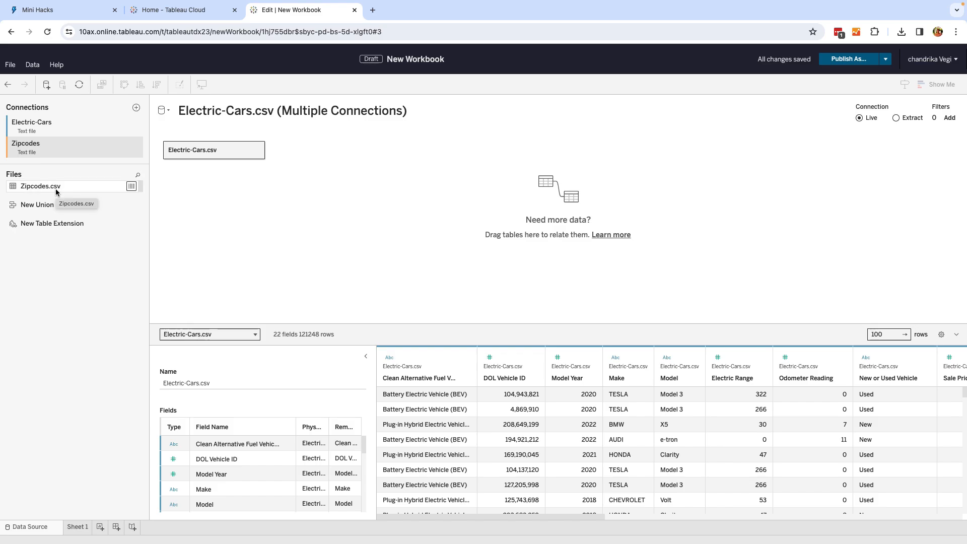
# - Add the Zipcodes.csv table beside Electric-Cars.csv and relate them with Postal Code = Zipcode
pyautogui.moveTo(56, 192); pyautogui.dragTo(331, 156)
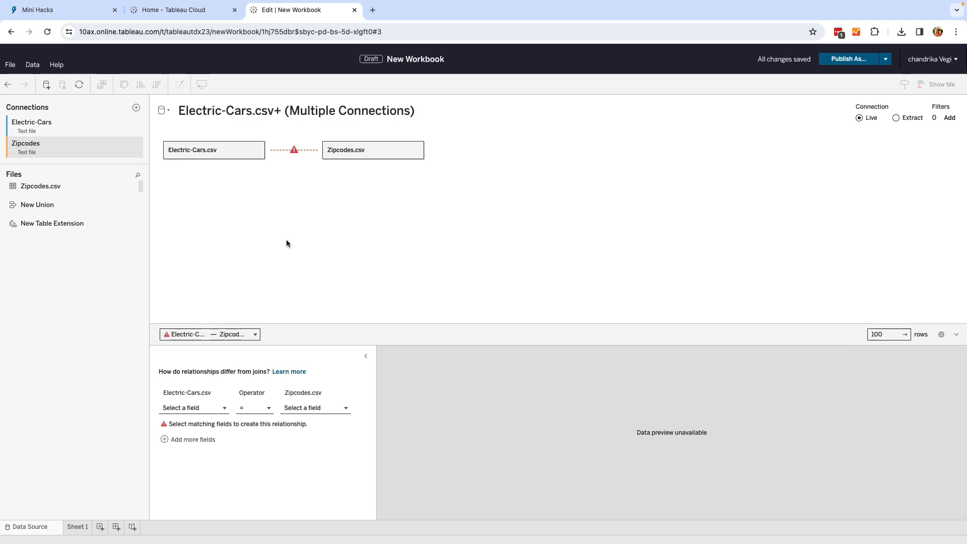
pyautogui.click(209, 407)
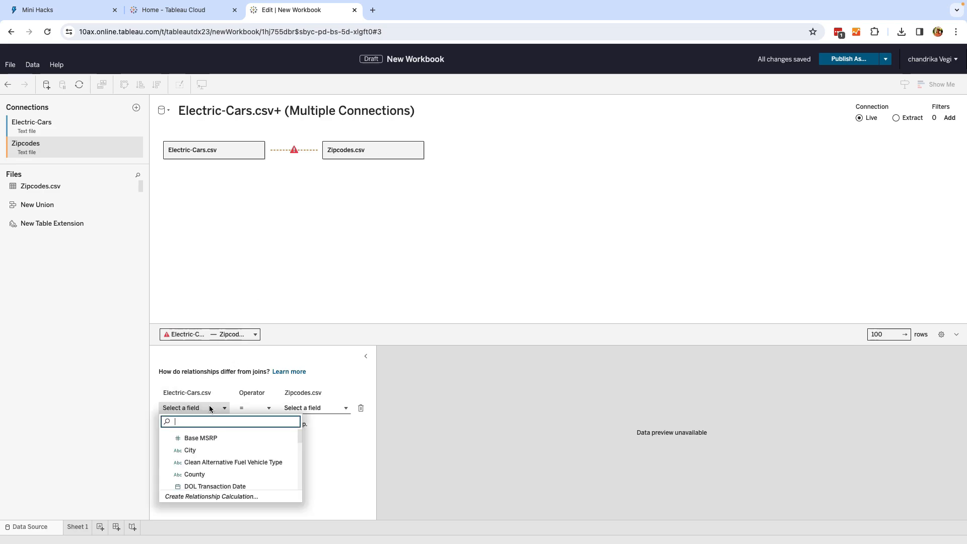
pyautogui.write('po')
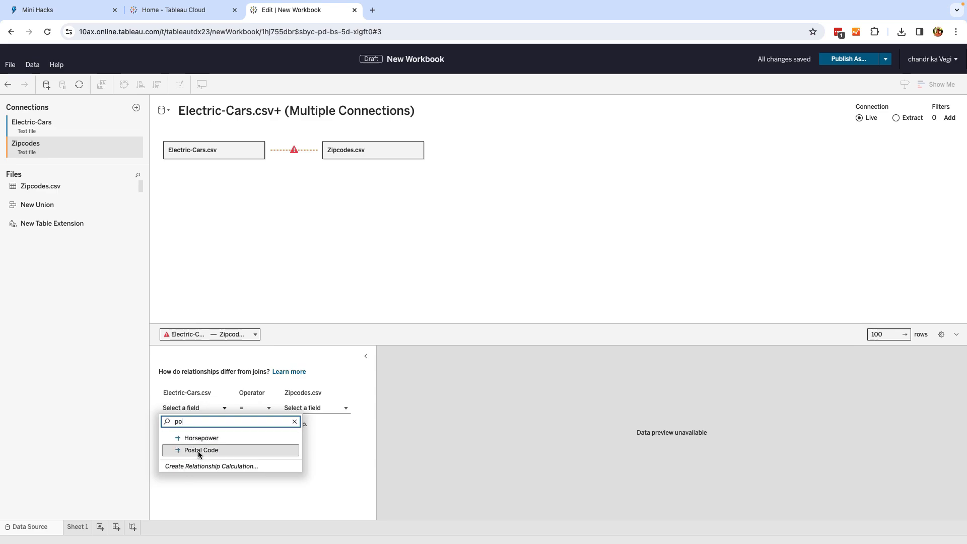
pyautogui.click(198, 451)
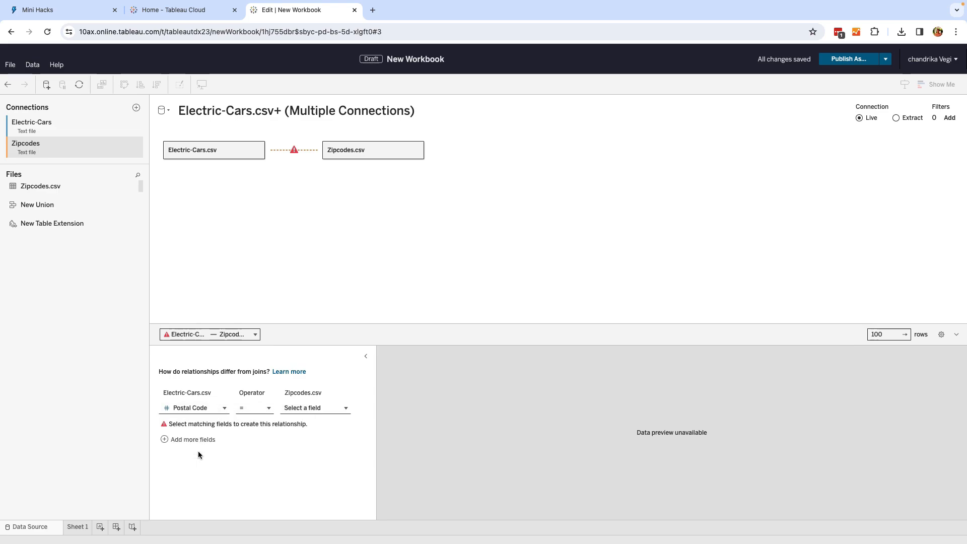
pyautogui.click(301, 408)
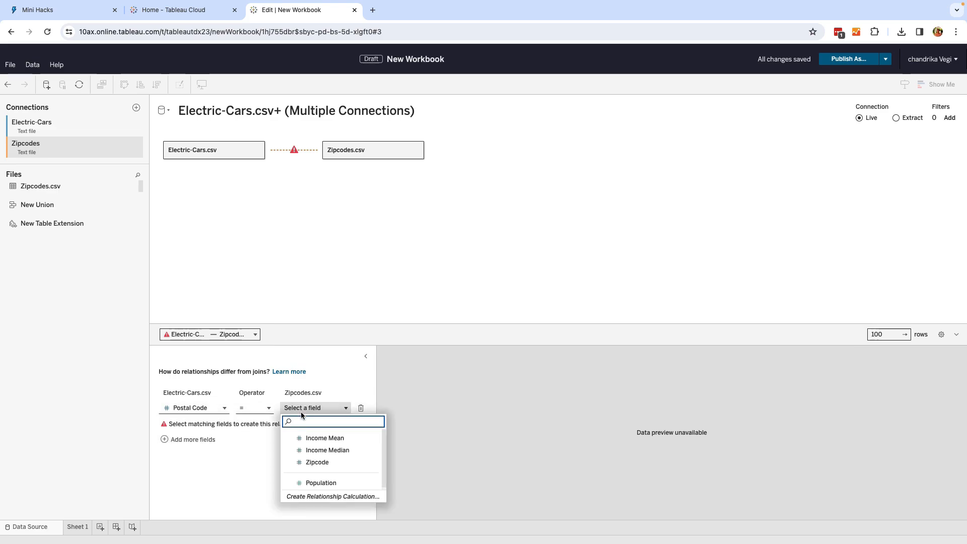
pyautogui.click(305, 463)
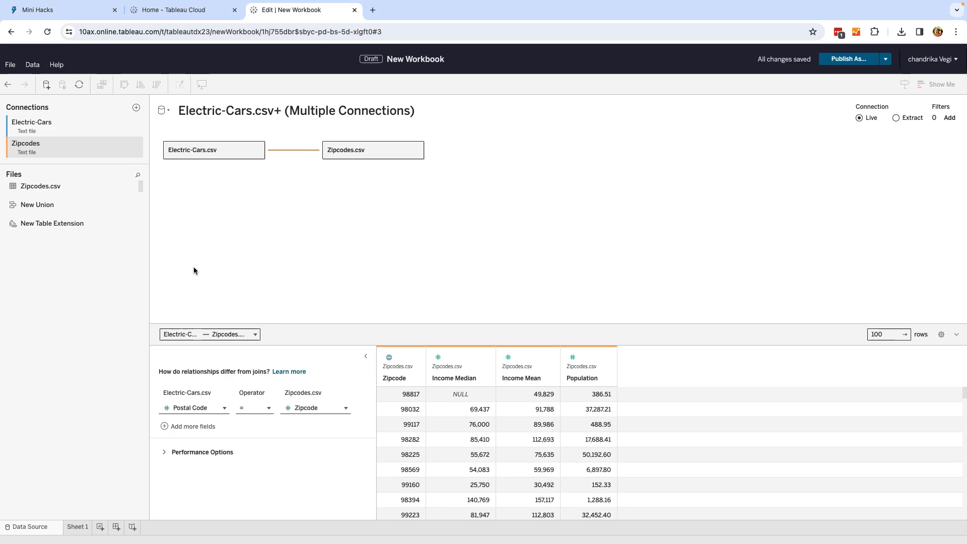
# - Open Sheet 1 and expand the field lists of the Electric-Cars.csv and Zipcodes.csv tables
pyautogui.click(78, 527)
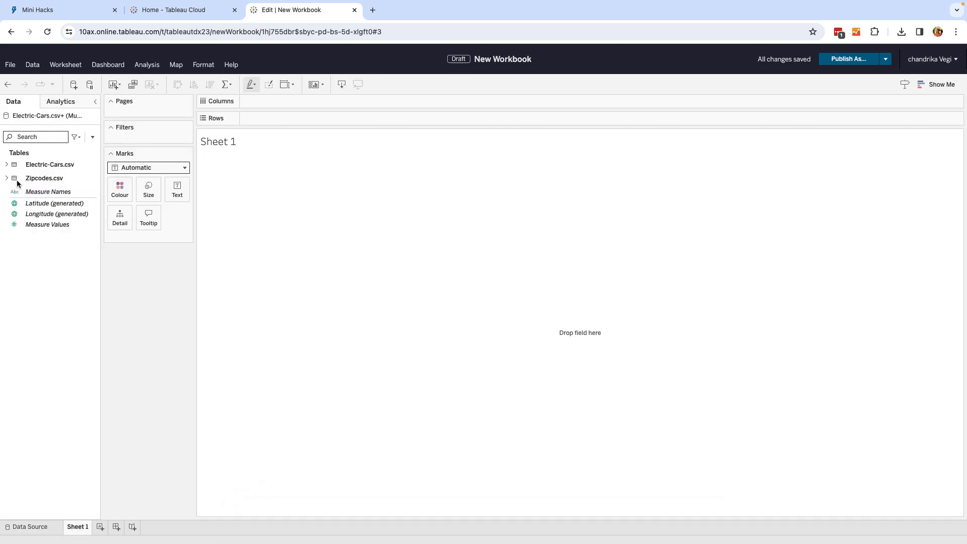
pyautogui.click(6, 165)
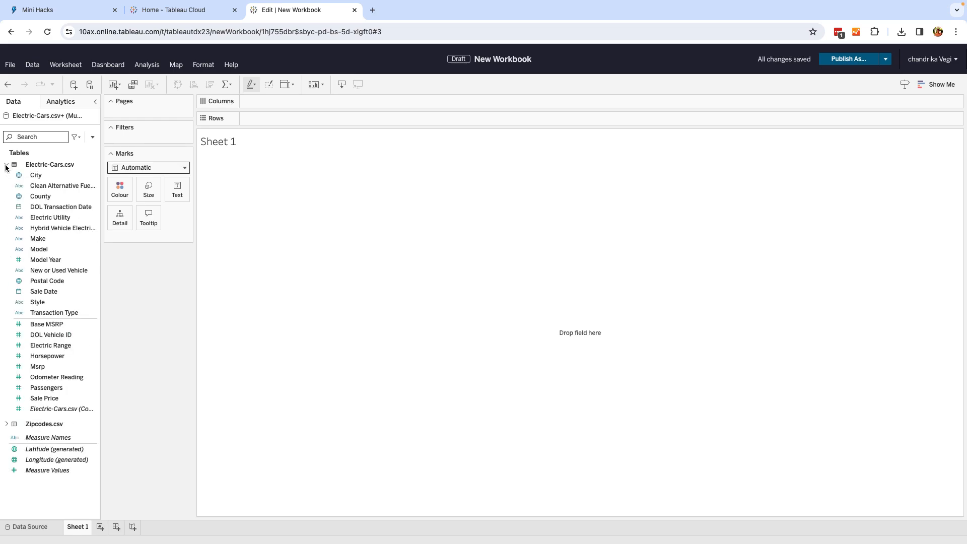
pyautogui.click(5, 425)
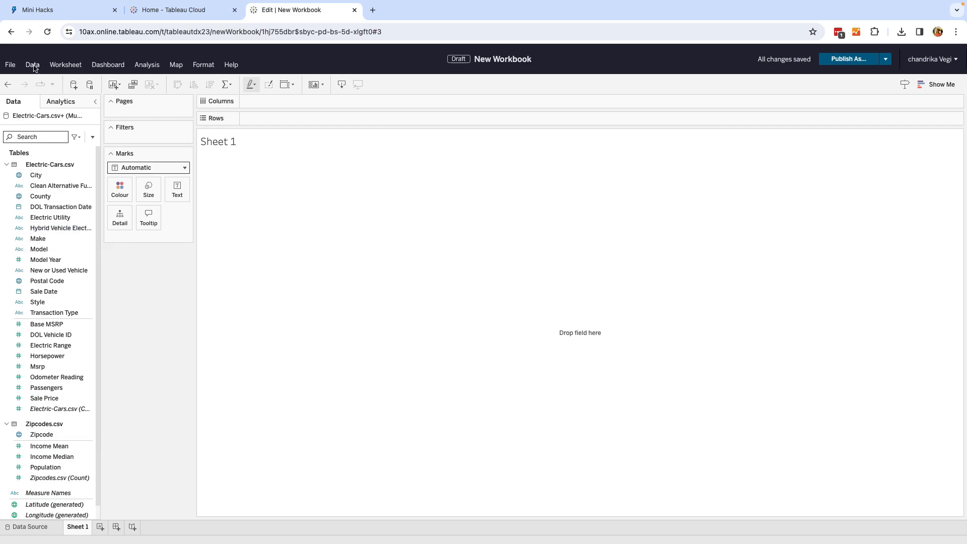
# - Copy the Electric Cars per Capita formula from the Viz 1 requirements on the Mini Hacks page
pyautogui.click(64, 19)
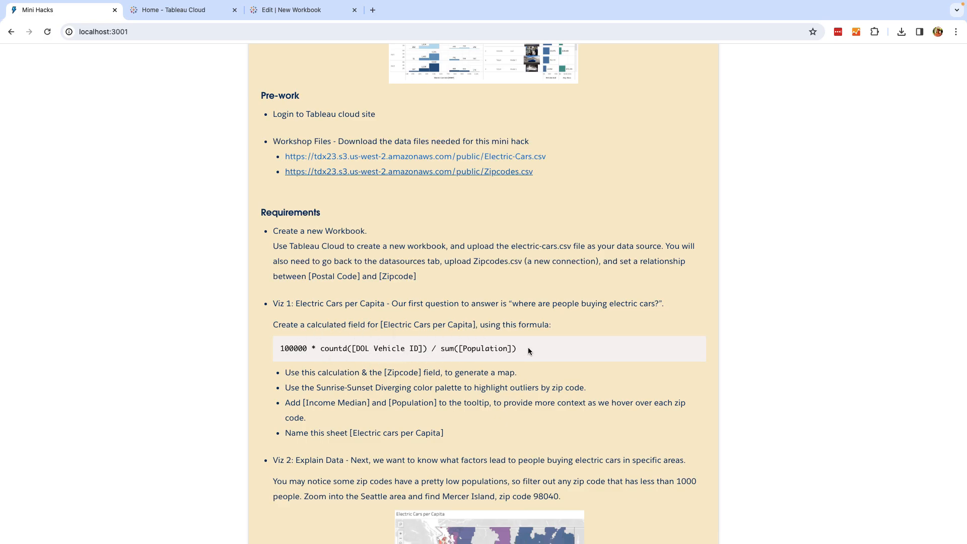
pyautogui.moveTo(529, 348); pyautogui.dragTo(282, 347)
pyautogui.hotkey('ctrl', 'c')
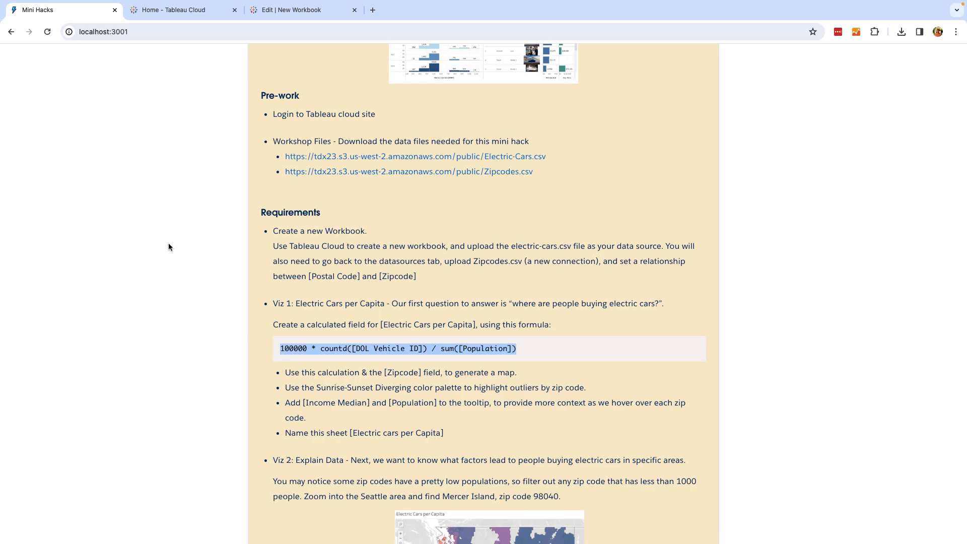
# - Return to the Tableau workbook and create a calculated field with the formula 100000 * countd([DOL Vehicle ID]) / sum([Population])
pyautogui.click(275, 15)
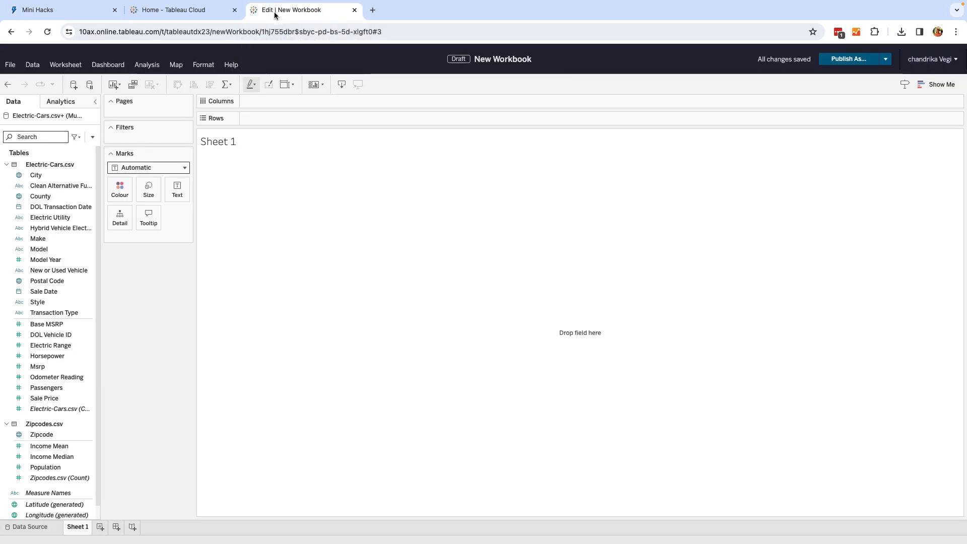
pyautogui.click(93, 138)
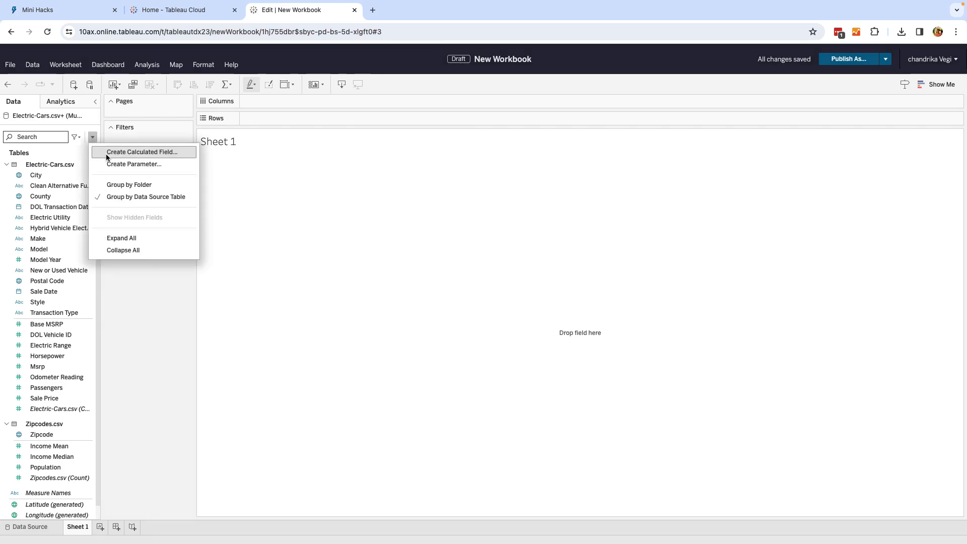
pyautogui.click(141, 151)
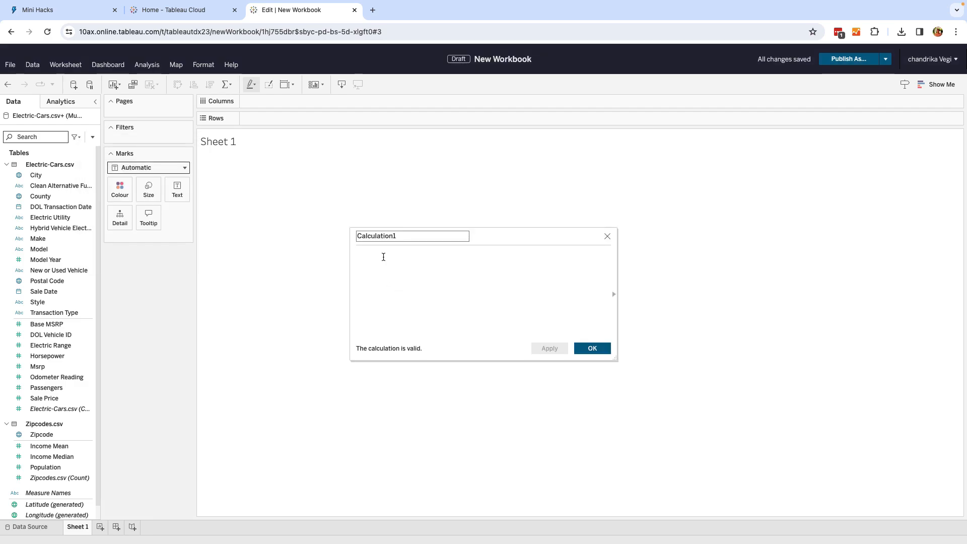
pyautogui.click(384, 257)
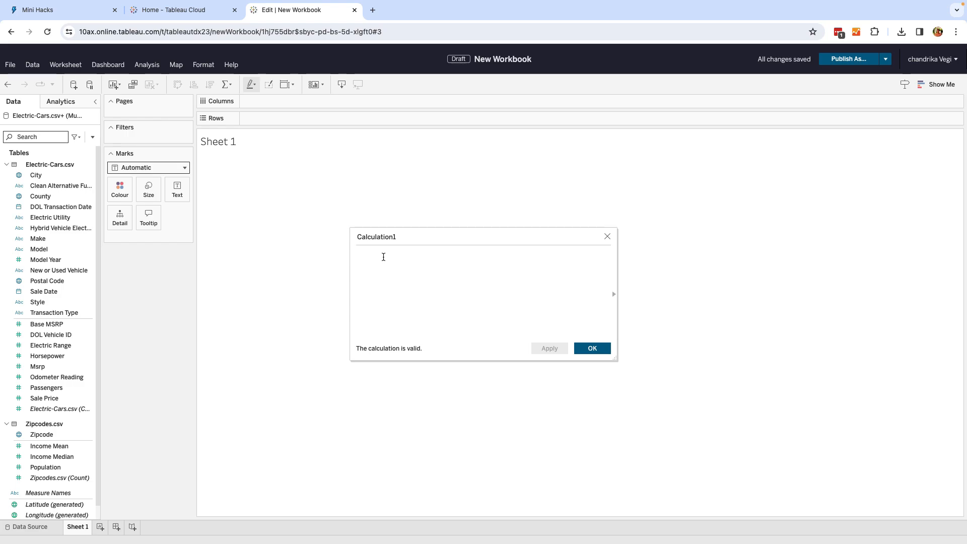
pyautogui.hotkey('ctrl', 'v')
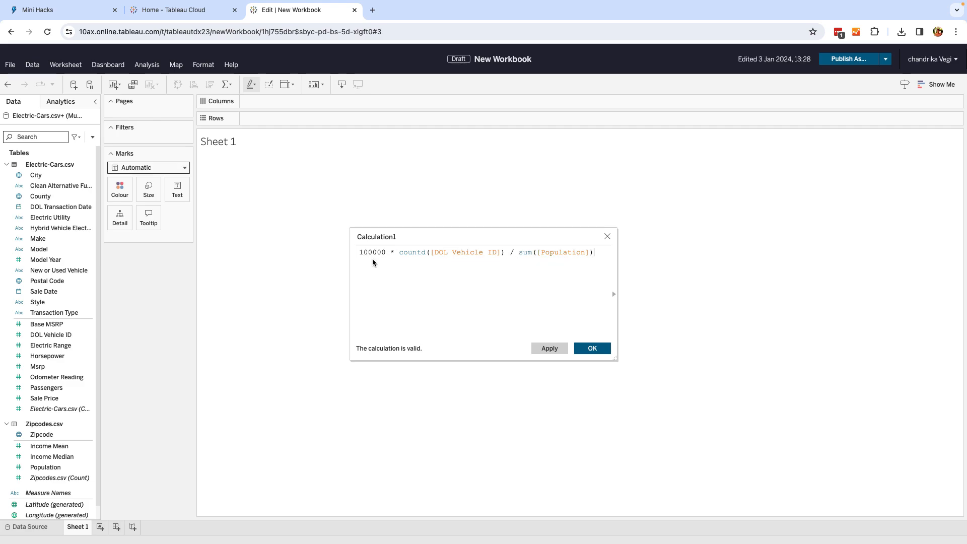
# - Name the calculated field Electric Cars per Capita and save it
pyautogui.click(386, 236)
pyautogui.press('BackSpace')
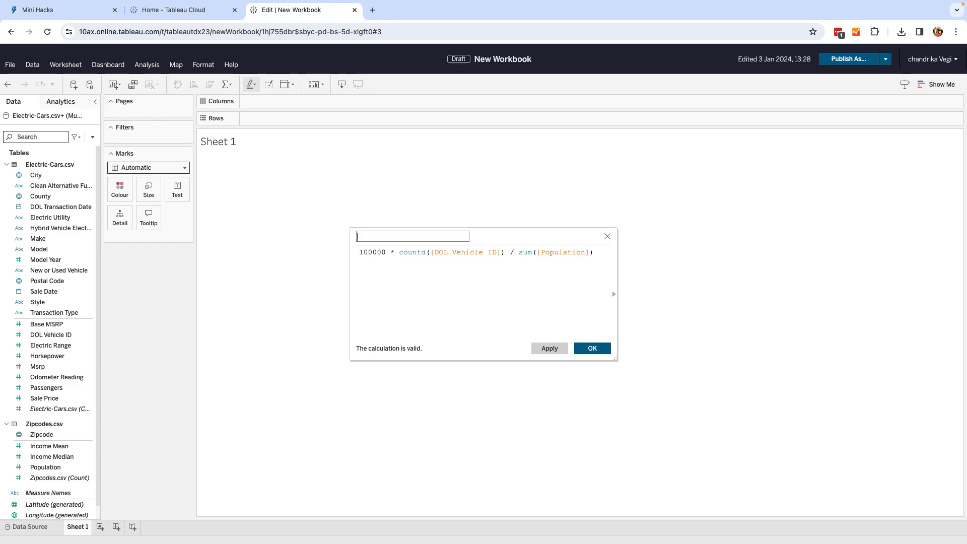
pyautogui.write('Electric Cars per Capita')
pyautogui.click(590, 348)
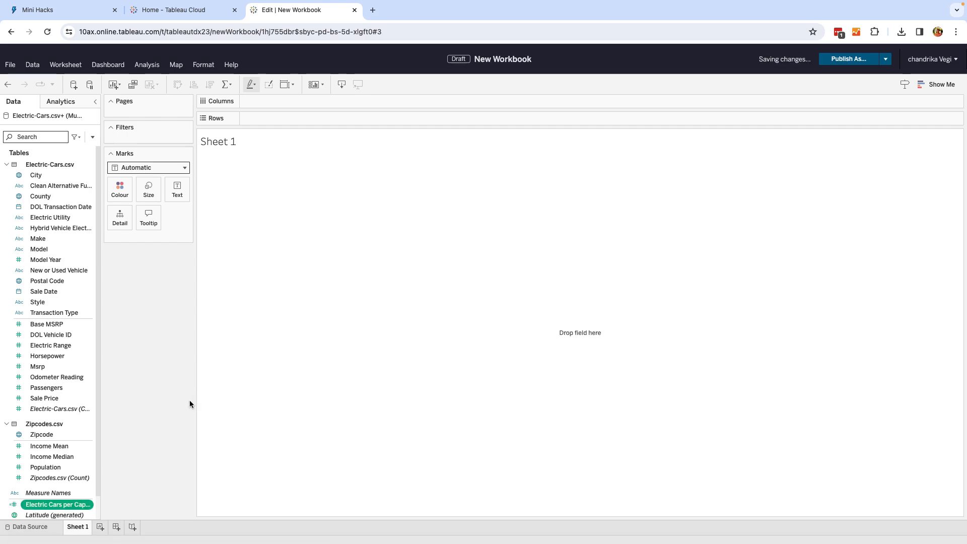
# - Plot Electric Cars per Capita on the rows against Zipcode from the Zipcodes.csv table on the columns
pyautogui.scroll(-1, 59, 479)
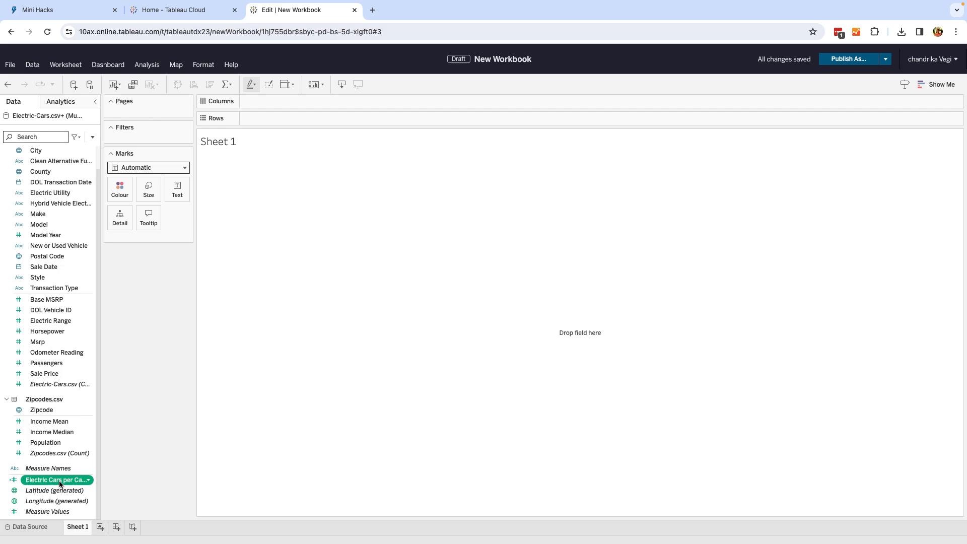
pyautogui.moveTo(59, 485); pyautogui.dragTo(280, 119)
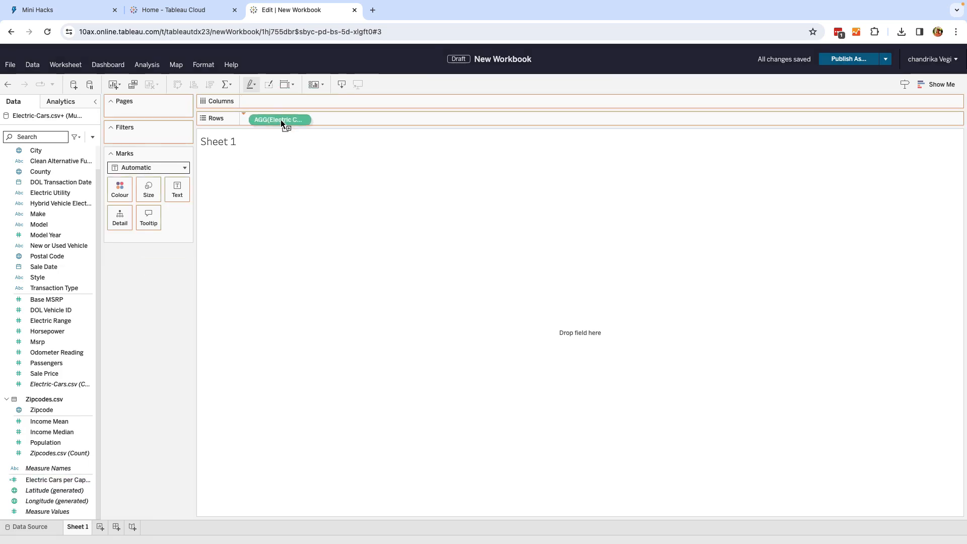
pyautogui.moveTo(280, 120); pyautogui.dragTo(280, 119)
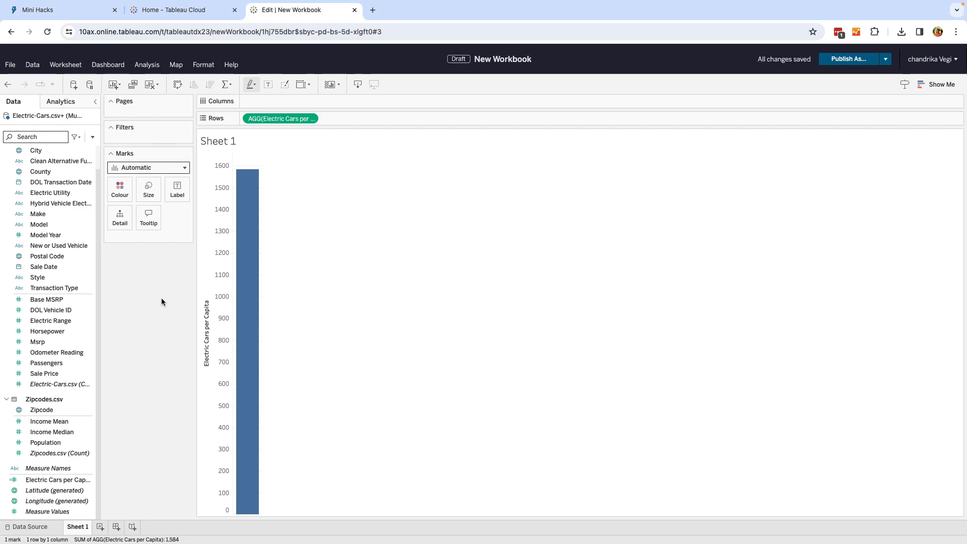
pyautogui.click(64, 411)
pyautogui.moveTo(62, 407); pyautogui.dragTo(275, 102)
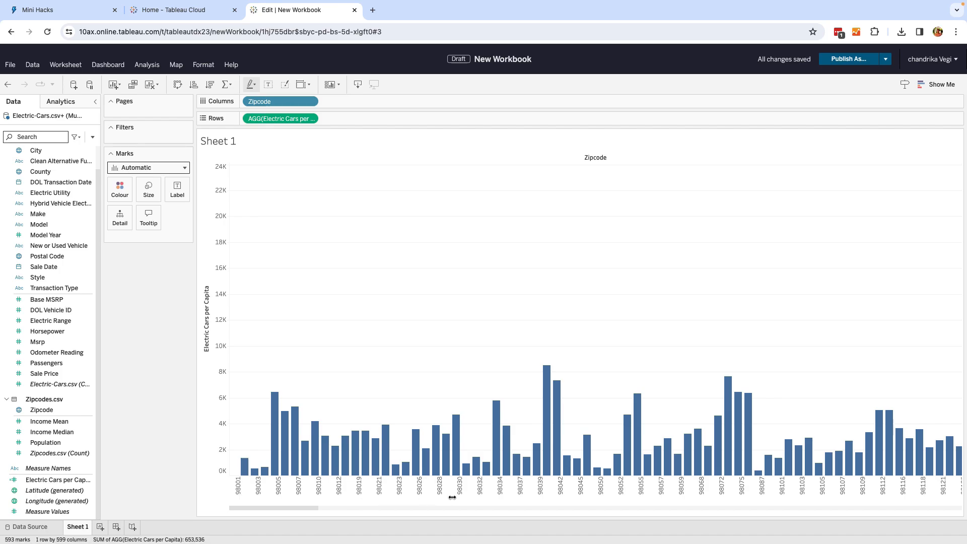
# - Convert the bar chart into a filled map of zip codes and inspect the values of individual areas
pyautogui.click(942, 86)
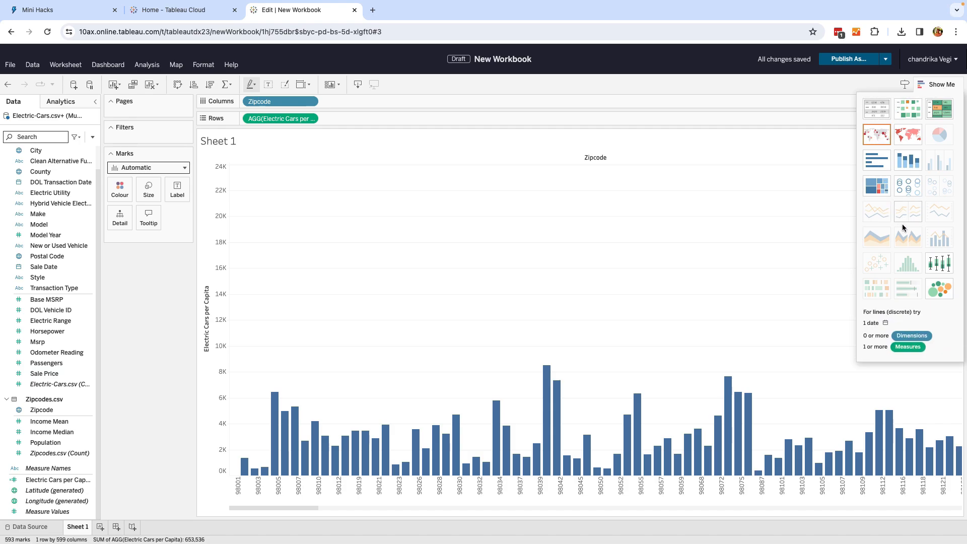
pyautogui.click(905, 135)
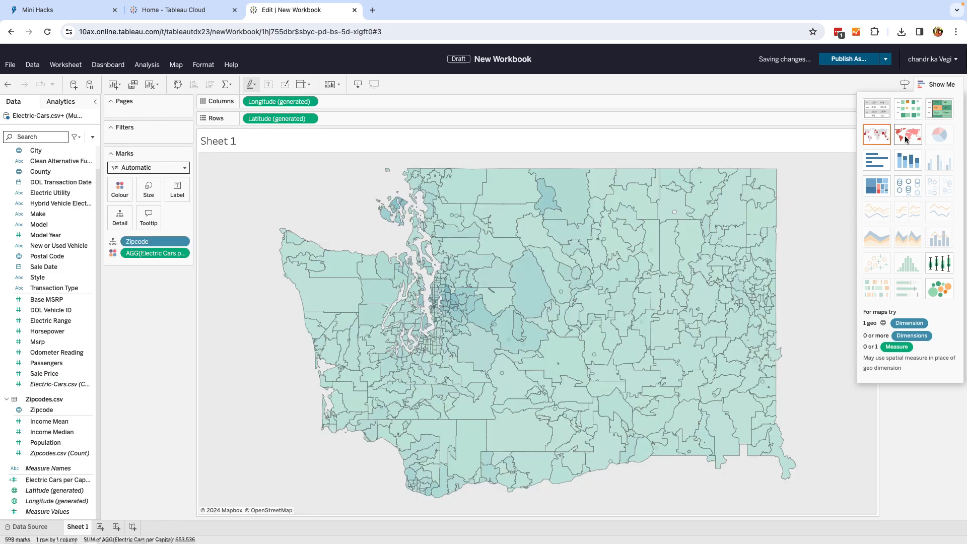
pyautogui.click(935, 87)
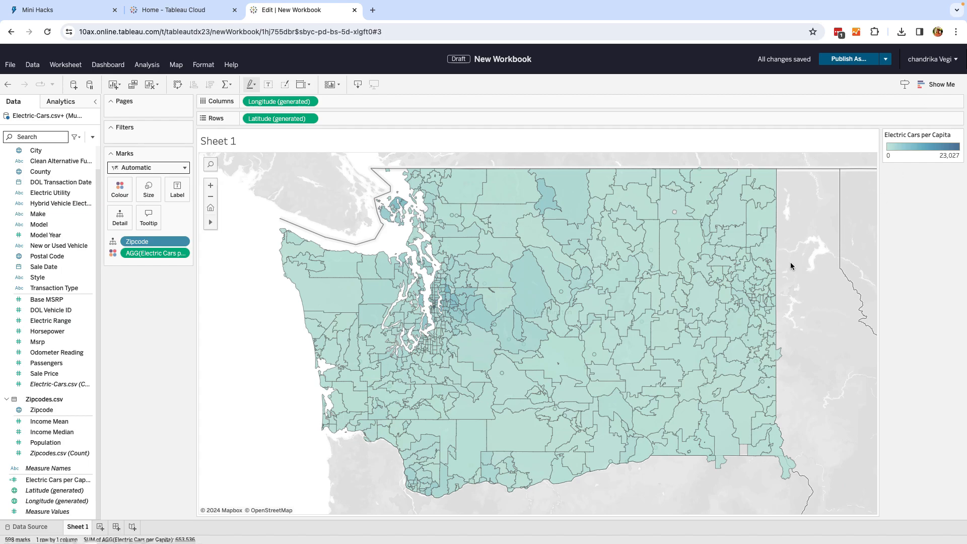
pyautogui.moveTo(704, 253)
pyautogui.moveTo(675, 265)
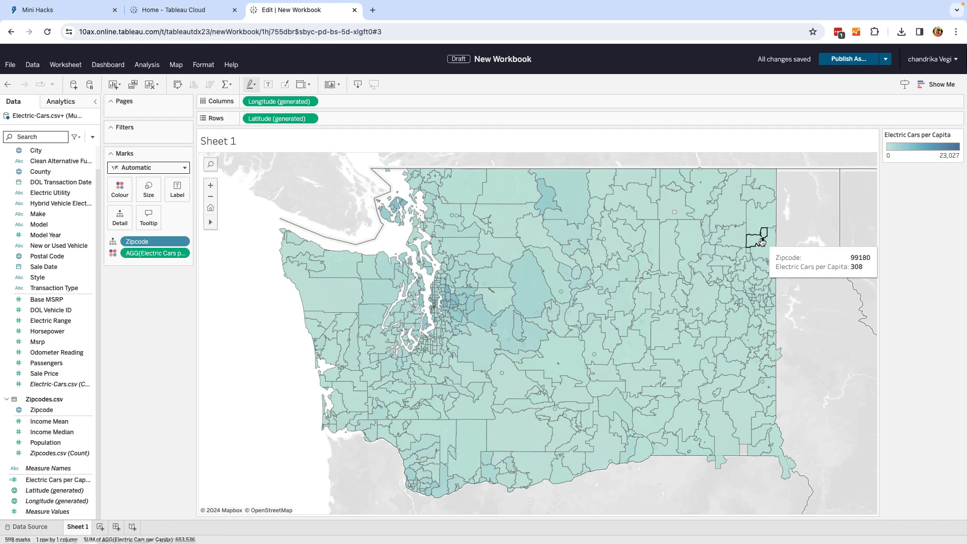
# - Apply the Sunrise-Sunset Diverging palette to the Electric Cars per Capita colours and inspect the recoloured zip codes
pyautogui.click(958, 136)
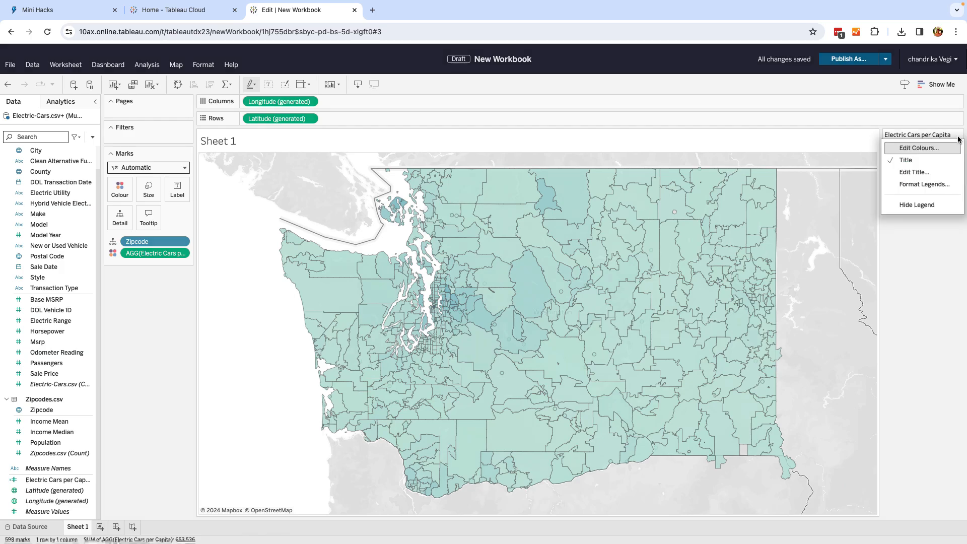
pyautogui.click(920, 149)
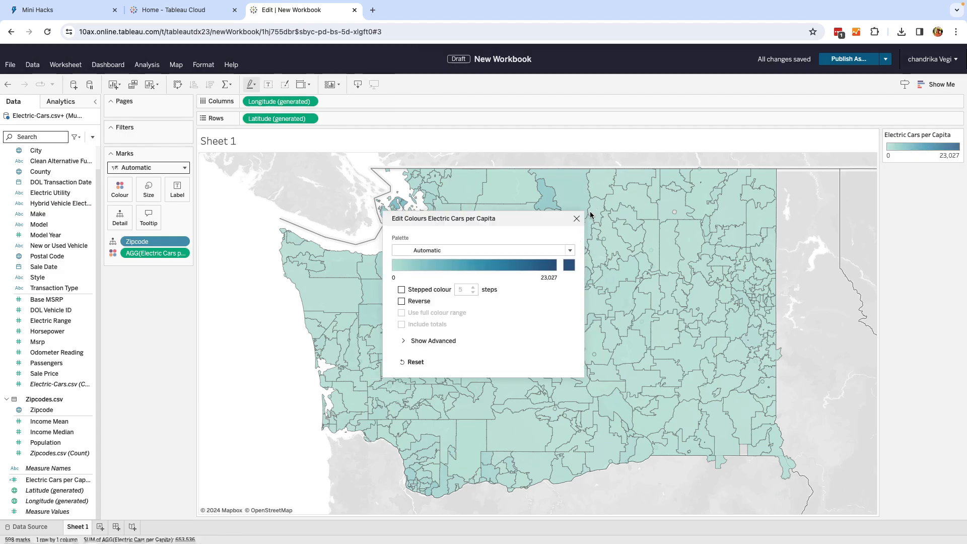
pyautogui.click(571, 251)
pyautogui.scroll(-3, 501, 312)
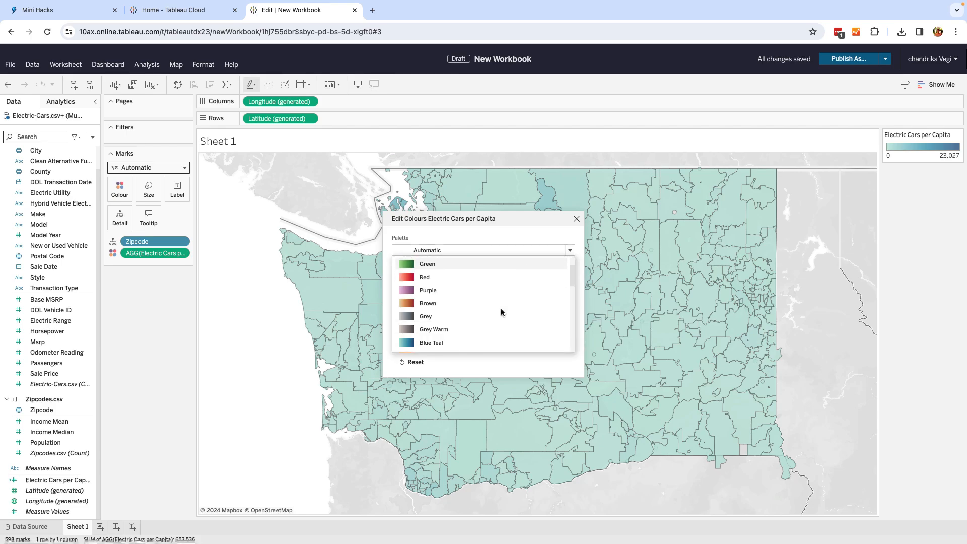
pyautogui.scroll(-4, 501, 312)
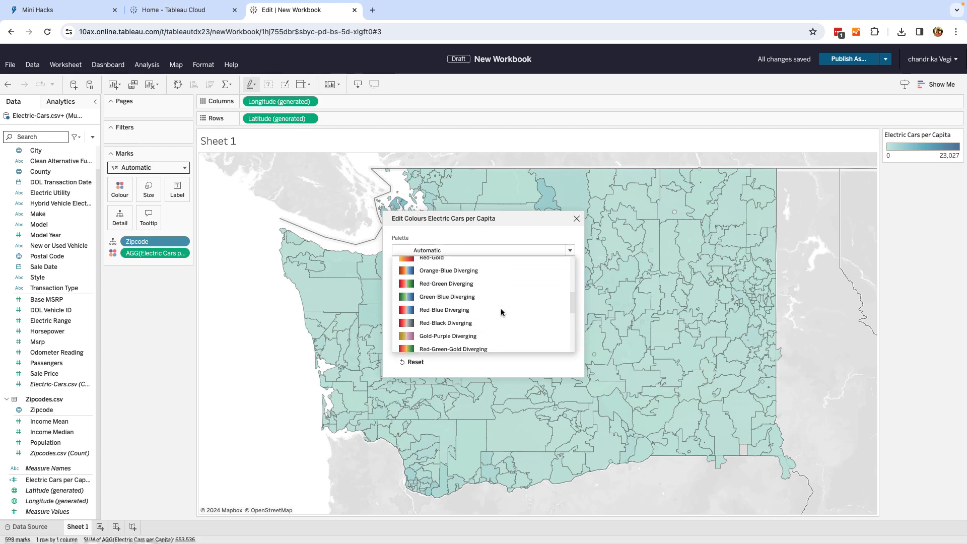
pyautogui.scroll(-1, 501, 309)
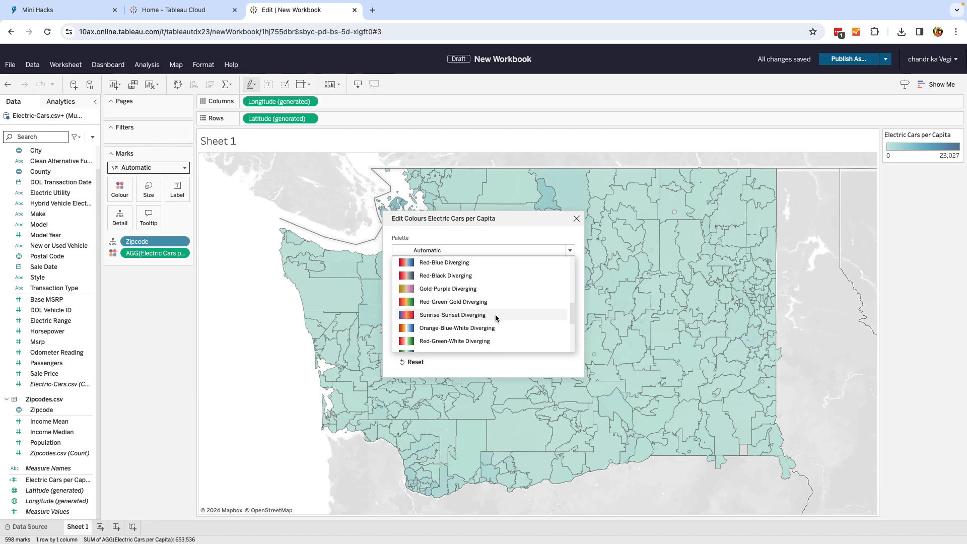
pyautogui.click(495, 315)
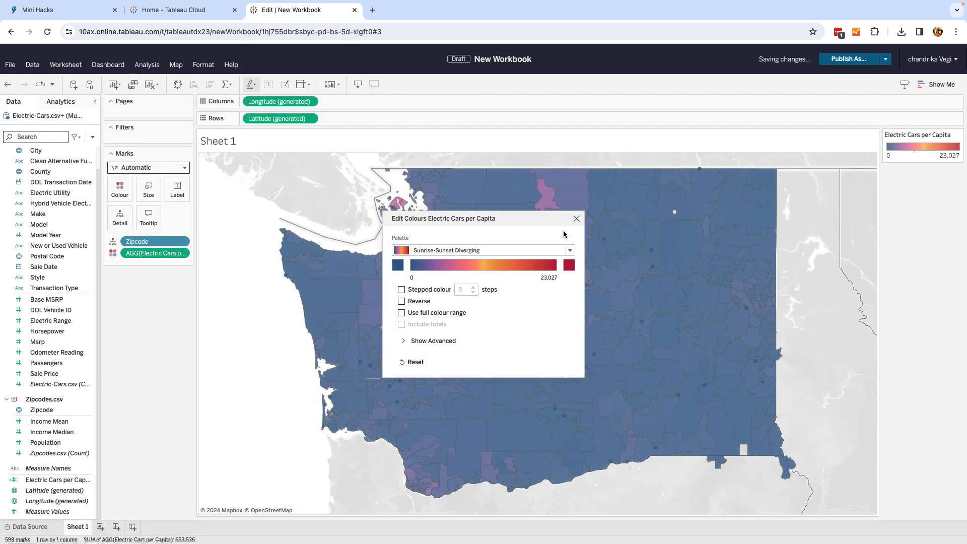
pyautogui.click(577, 219)
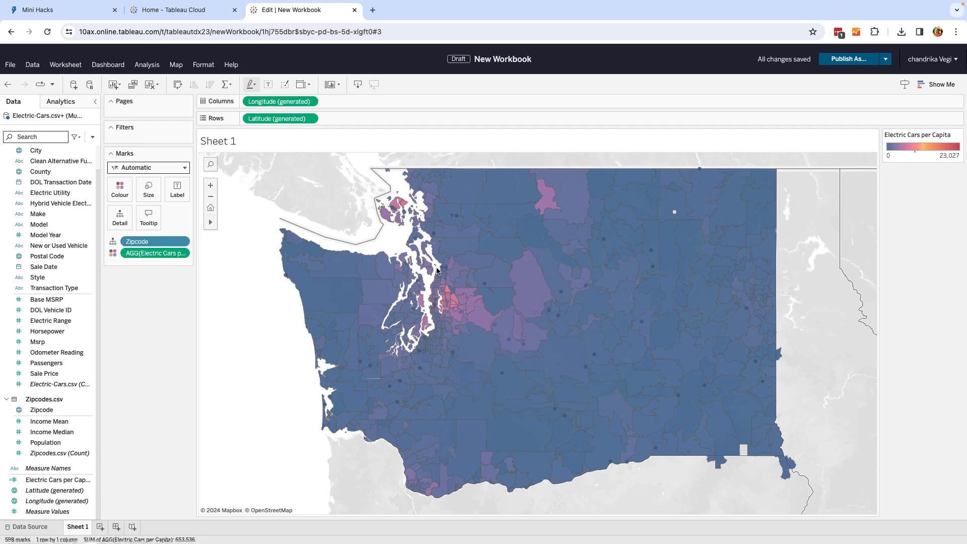
pyautogui.moveTo(483, 302)
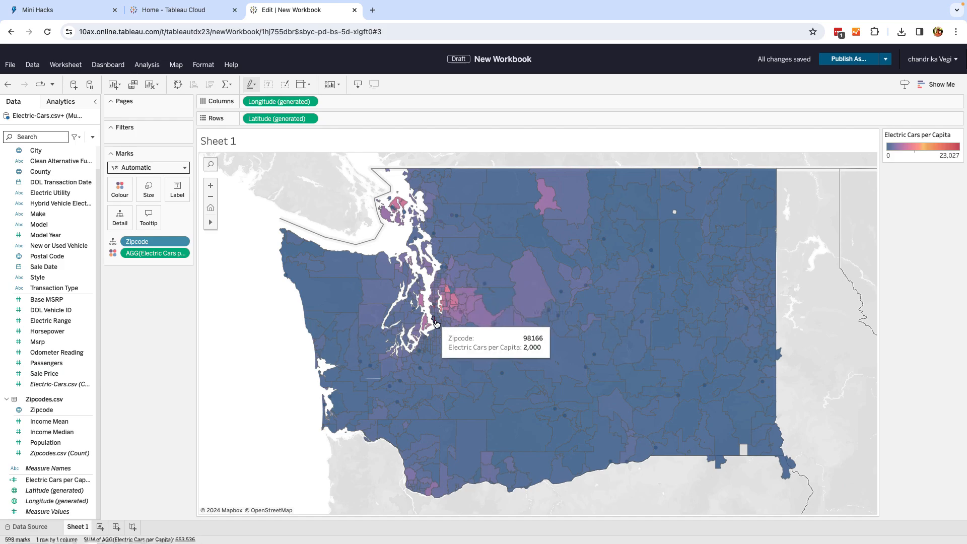
pyautogui.moveTo(478, 319)
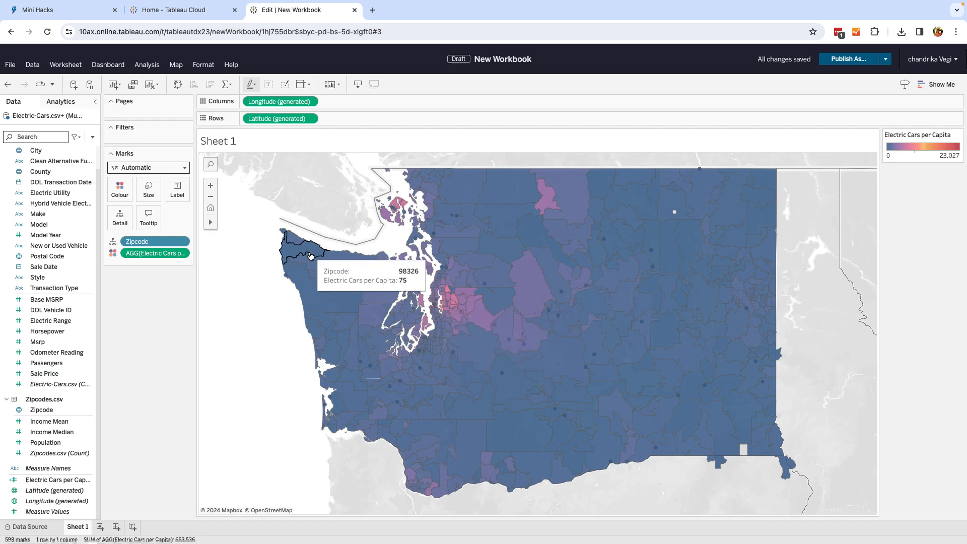
# - Check the remaining Viz 1 requirements on the Mini Hacks page and add Income Median and Population to the workbook map's tooltip
pyautogui.click(63, 16)
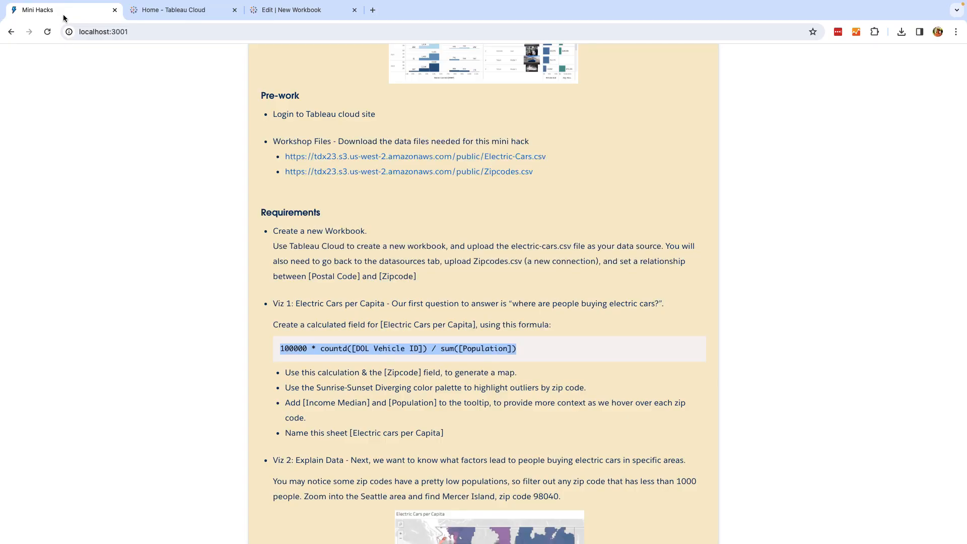
pyautogui.click(348, 409)
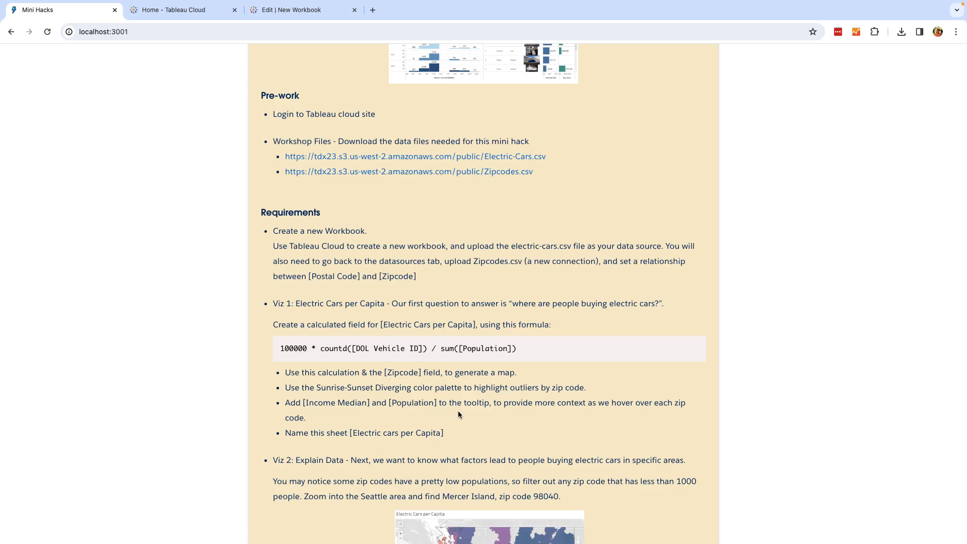
pyautogui.click(275, 14)
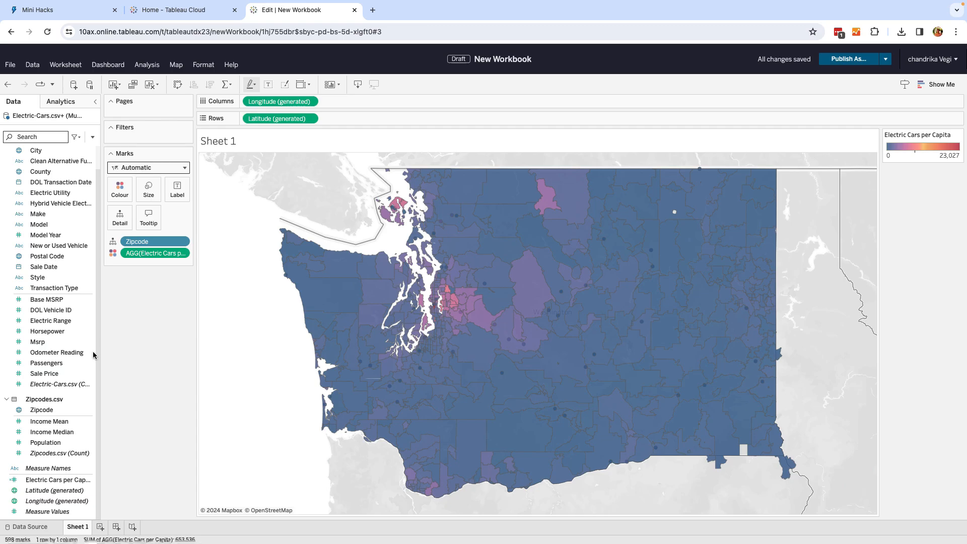
pyautogui.click(67, 384)
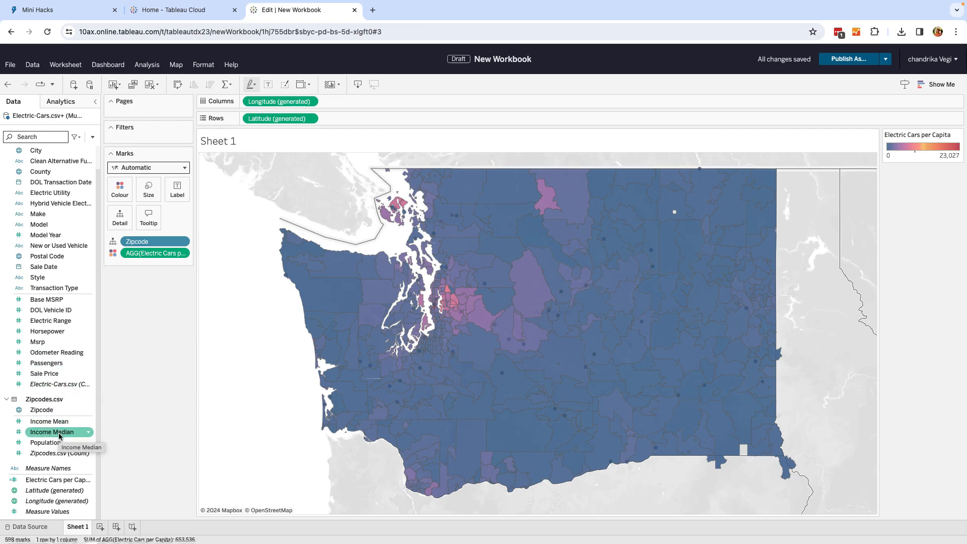
pyautogui.moveTo(59, 434); pyautogui.dragTo(145, 222)
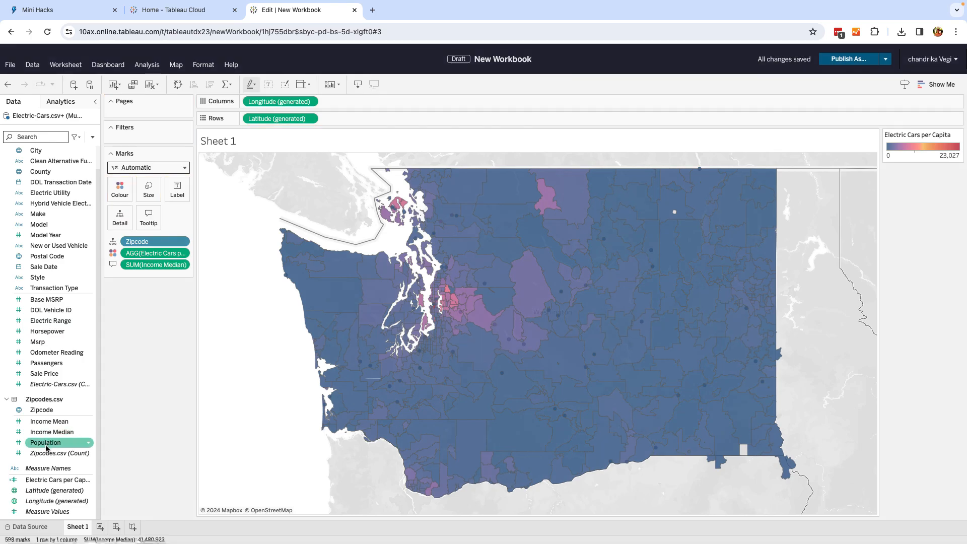
pyautogui.moveTo(46, 449); pyautogui.dragTo(155, 228)
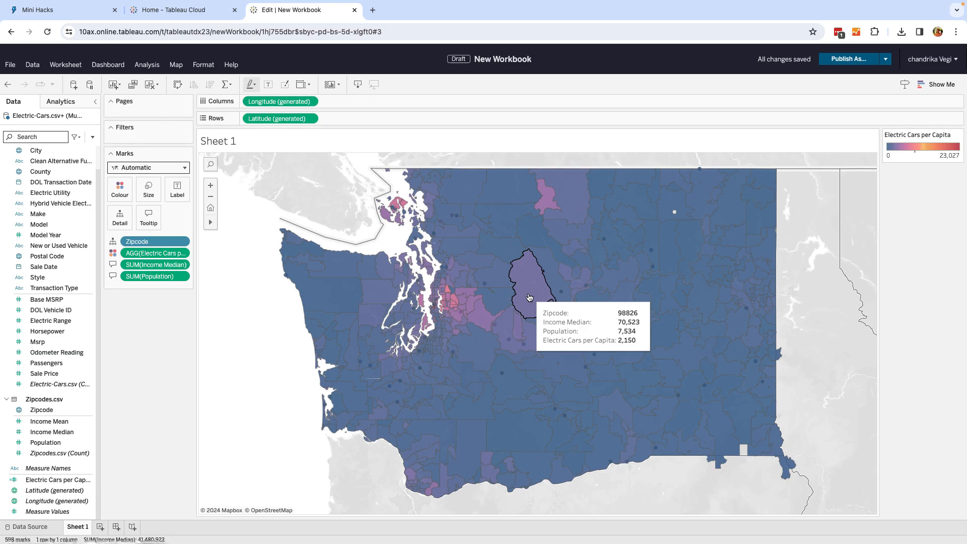
# - Rename Sheet 1 as Electric Cars per Capita
pyautogui.rightClick(81, 528)
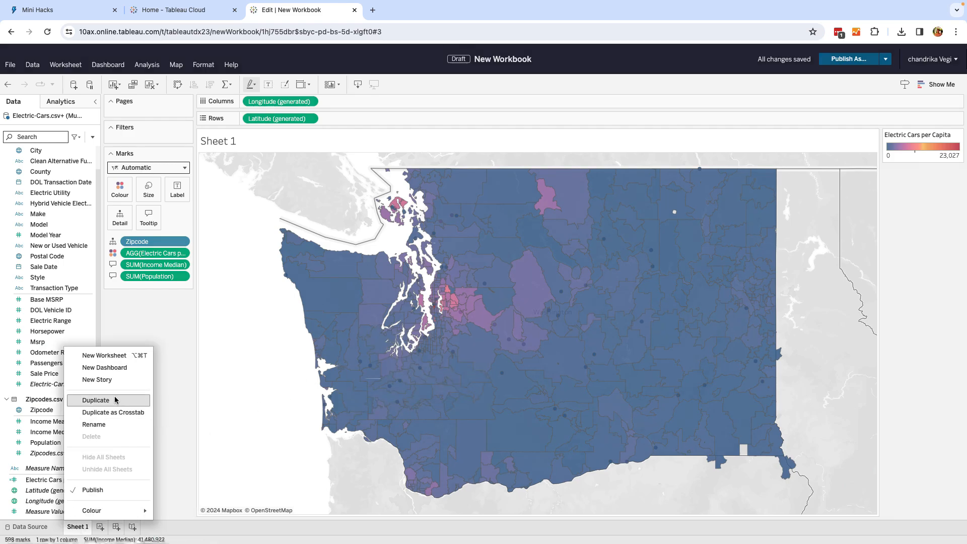
pyautogui.click(97, 424)
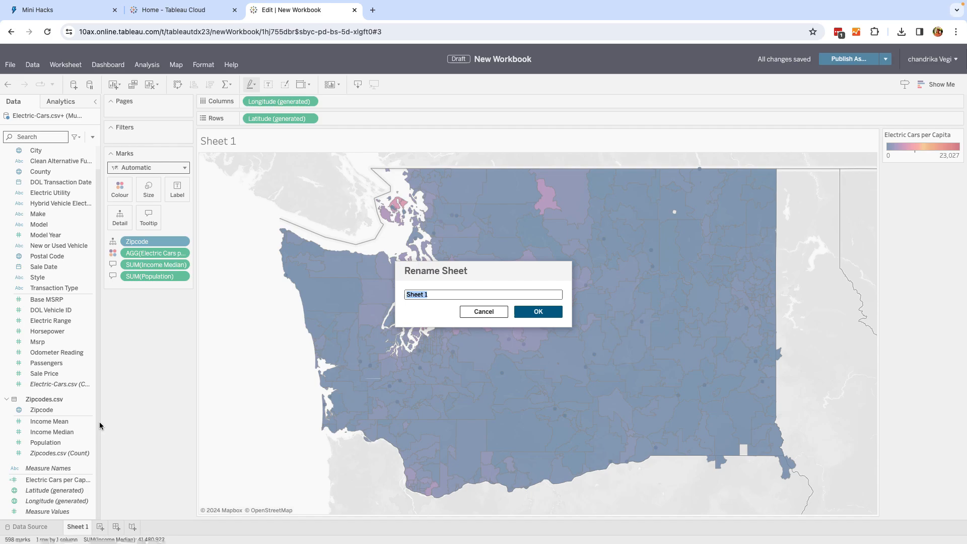
pyautogui.write('Electric Cars per Capita')
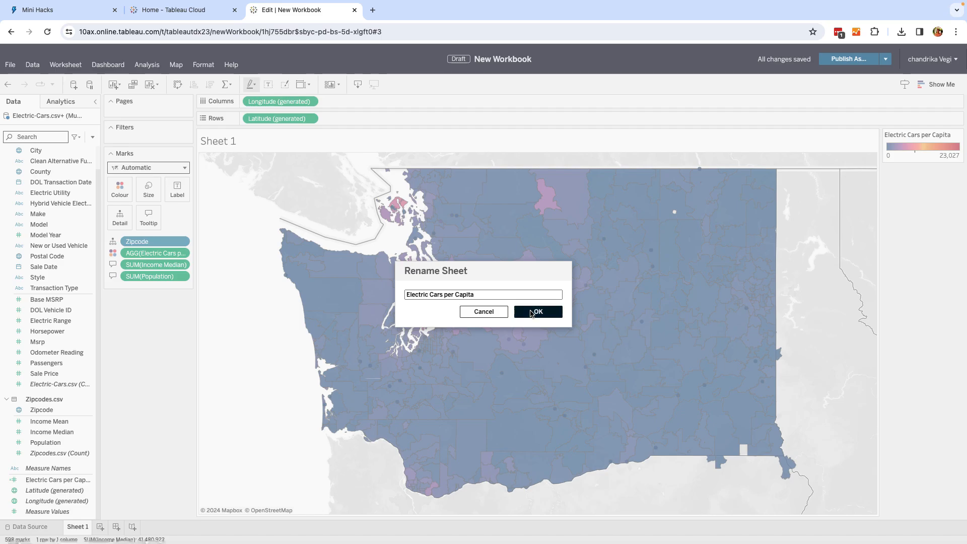
pyautogui.click(532, 313)
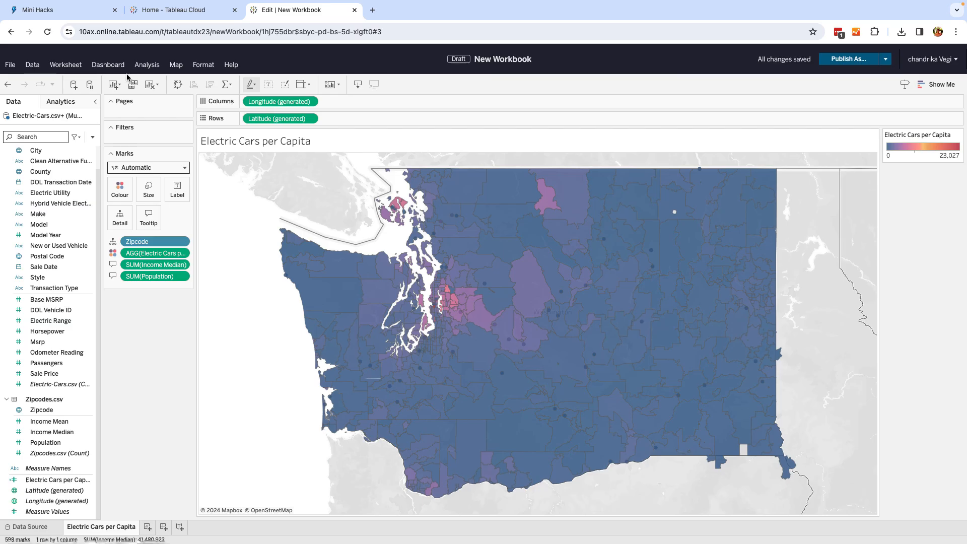
# - Read the Viz 2 requirements on the Mini Hacks page, and return to the workbook to examine the map's Seattle area up close
pyautogui.click(81, 14)
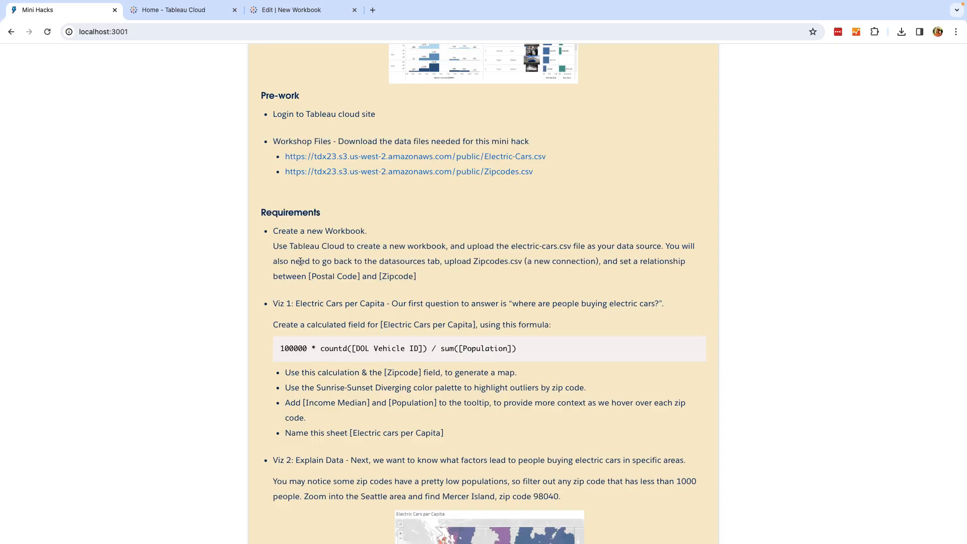
pyautogui.scroll(-5, 457, 468)
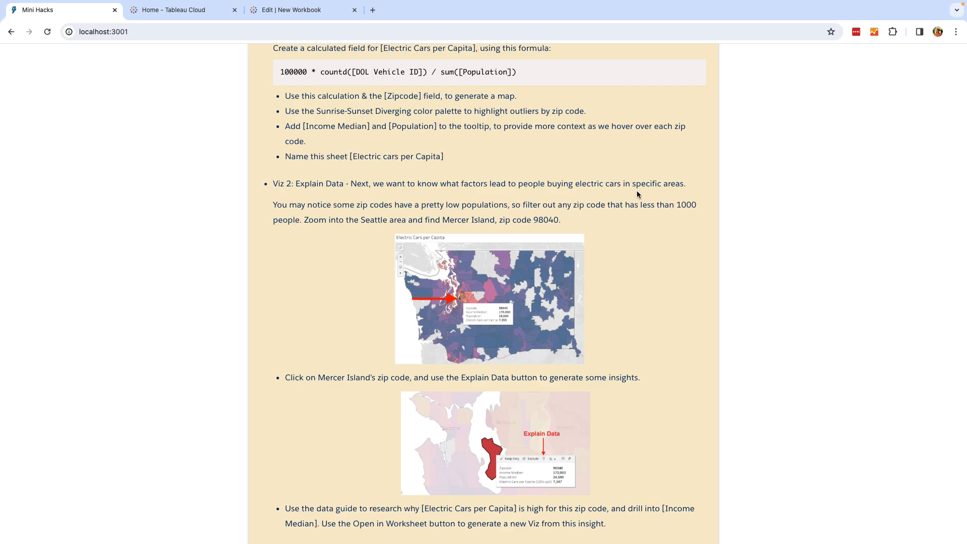
pyautogui.click(299, 12)
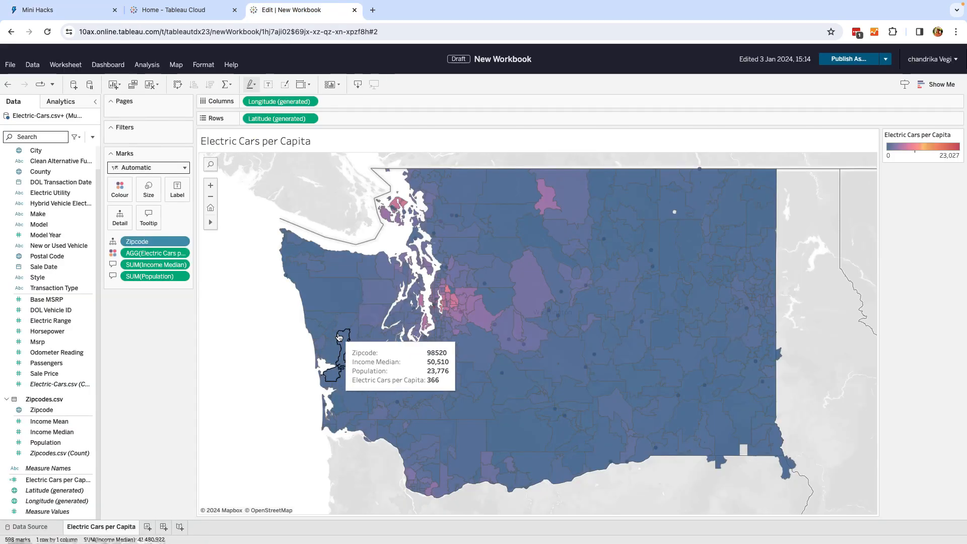
pyautogui.click(211, 185)
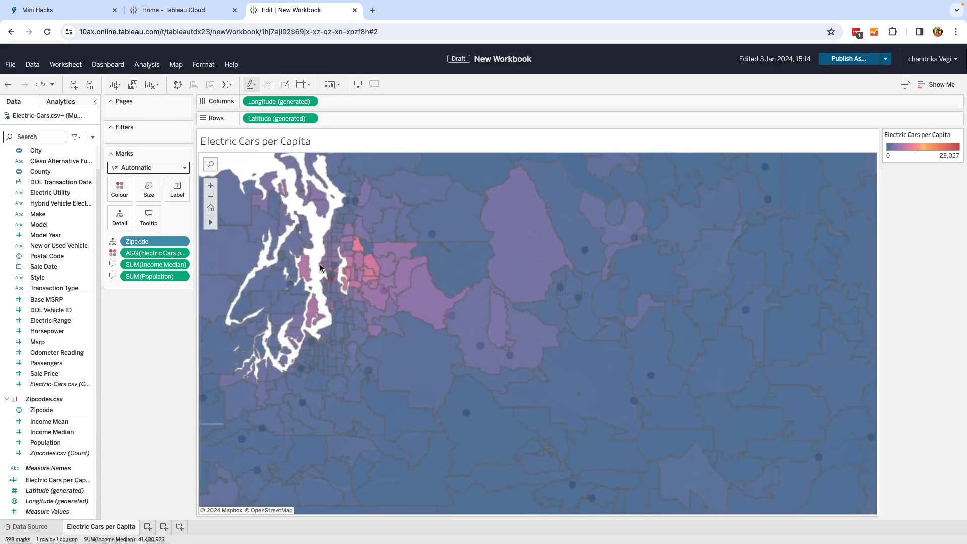
pyautogui.moveTo(331, 285)
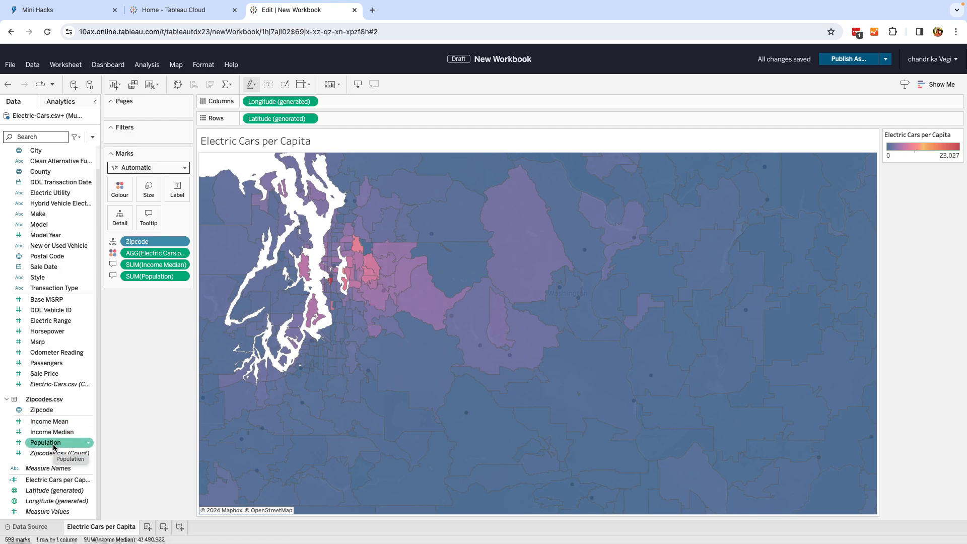
# - Filter the Electric Cars per Capita map to zip codes with an average Population of at least 1000
pyautogui.moveTo(54, 446); pyautogui.dragTo(144, 143)
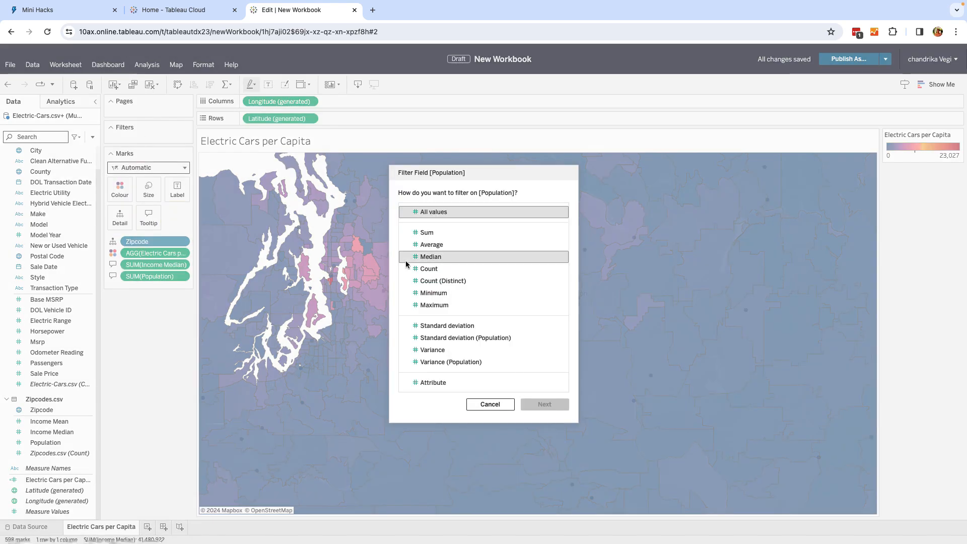
pyautogui.click(450, 249)
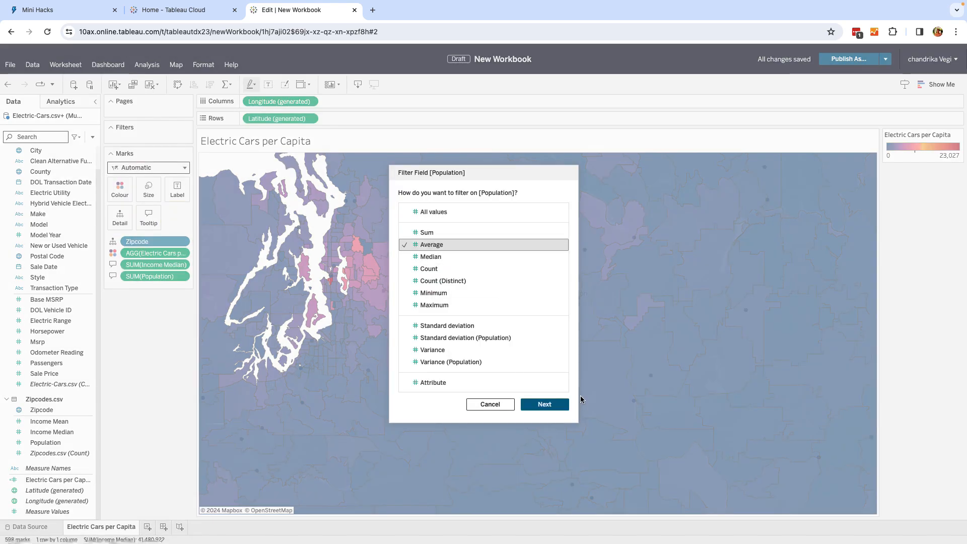
pyautogui.click(557, 406)
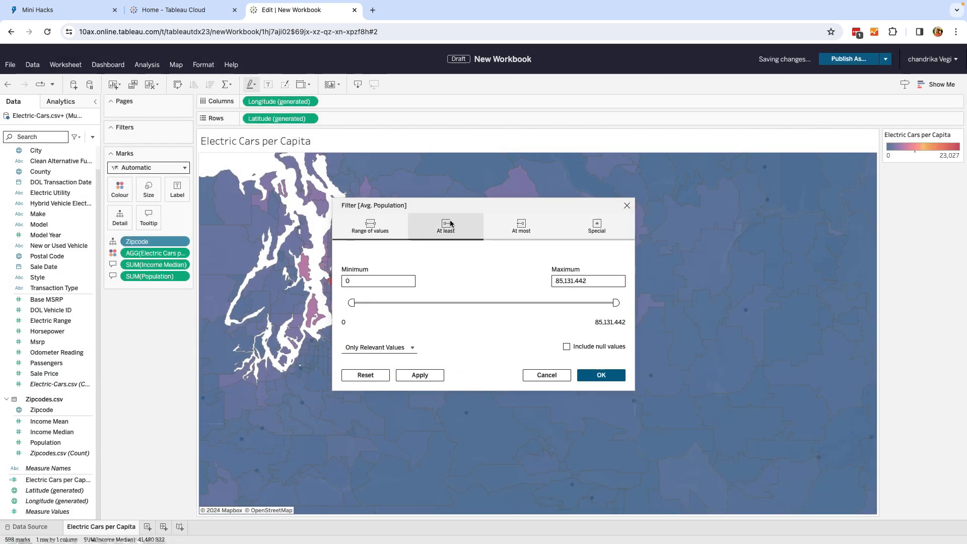
pyautogui.click(450, 224)
pyautogui.click(382, 282)
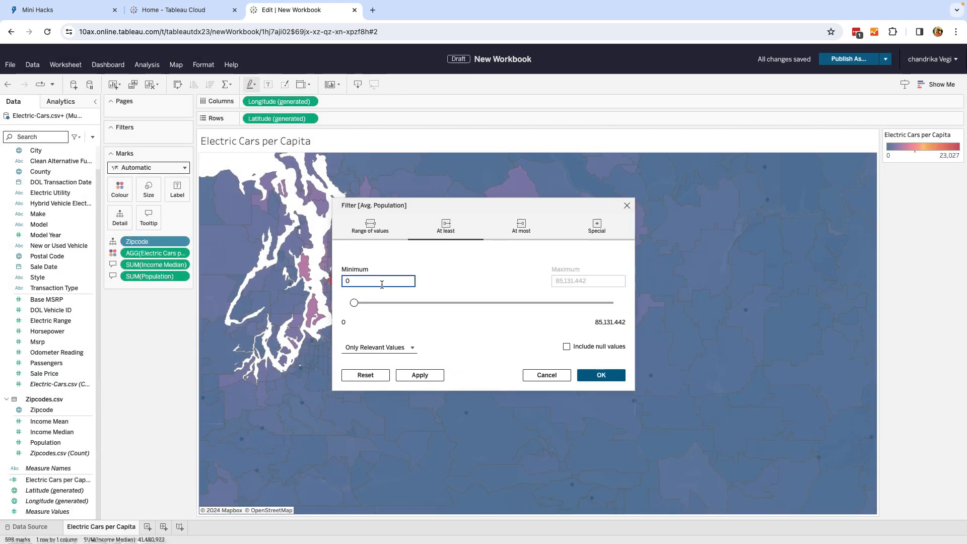
pyautogui.press('BackSpace')
pyautogui.write('1000')
pyautogui.click(599, 374)
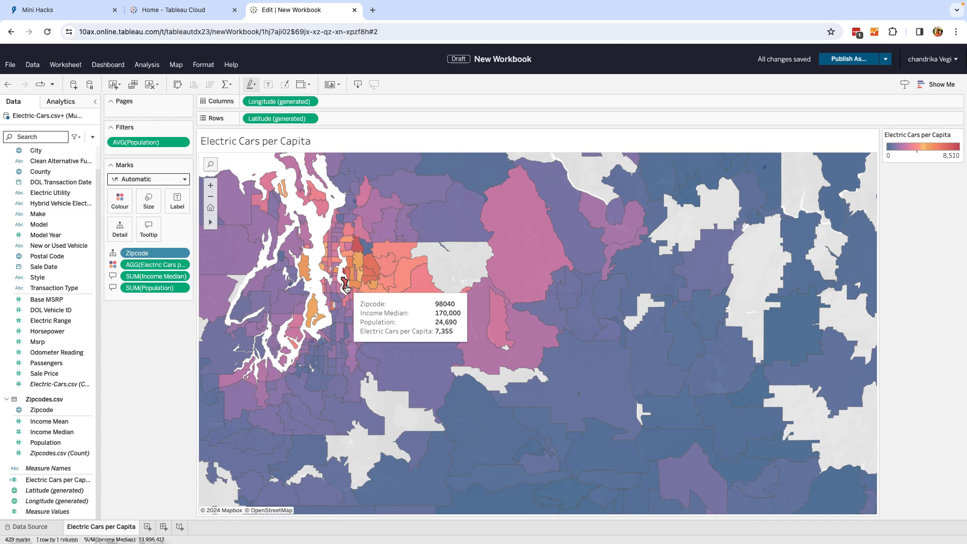
# - Run Explain Data on zip code 98040 and open the Income Median explanation for Electric Cars per Capita as a new worksheet
pyautogui.click(346, 286)
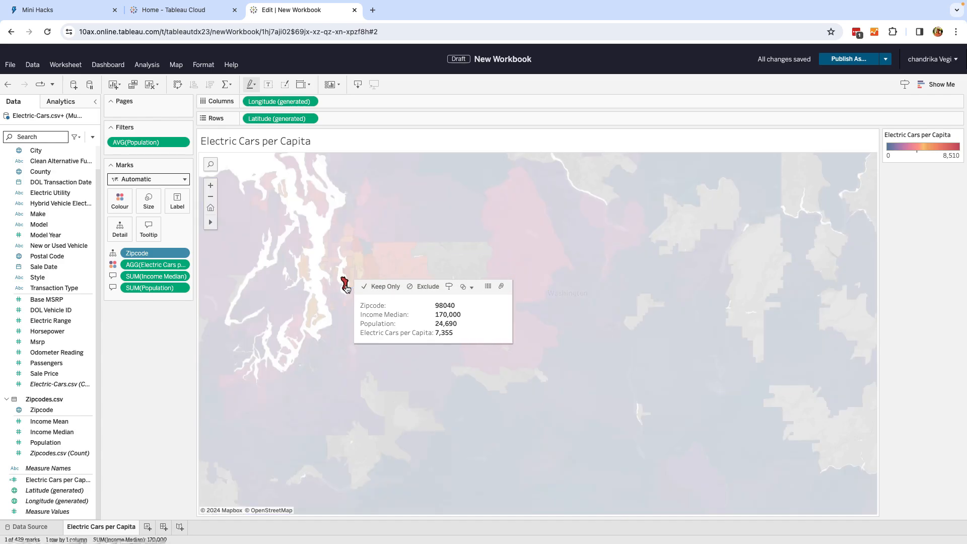
pyautogui.click(450, 289)
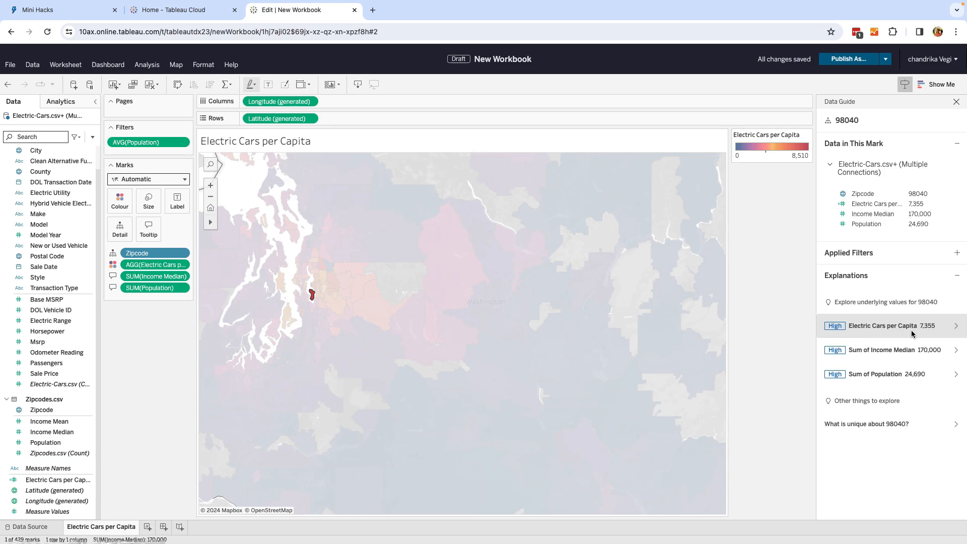
pyautogui.click(957, 330)
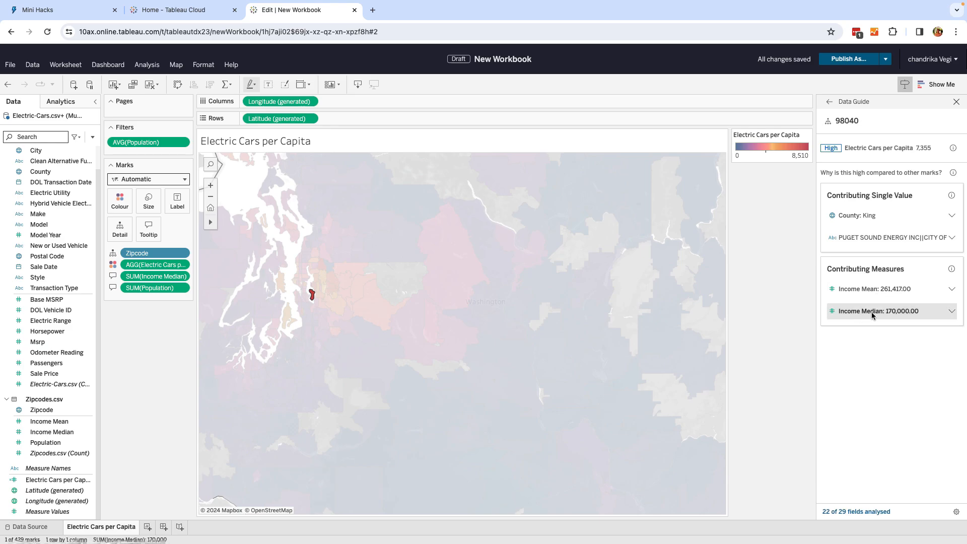
pyautogui.click(951, 312)
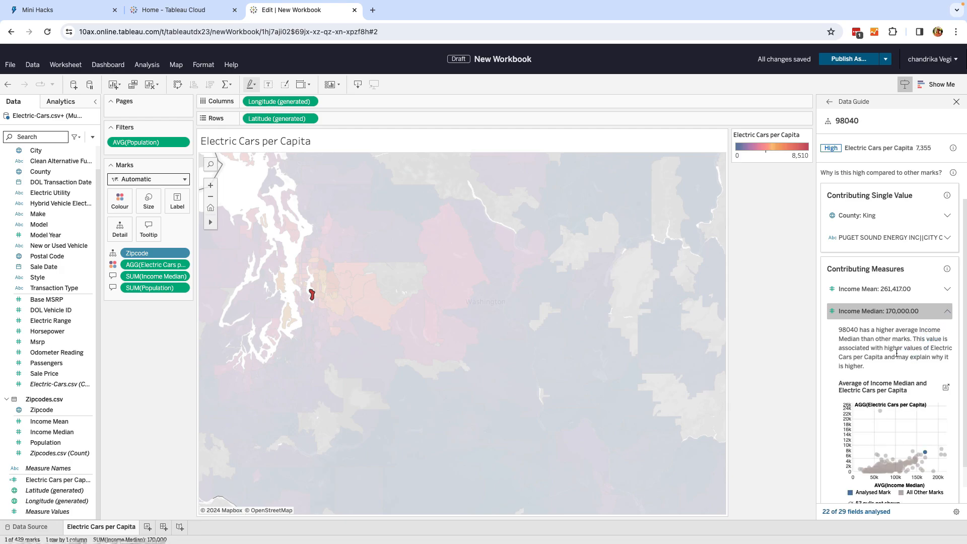
pyautogui.scroll(-1, 897, 354)
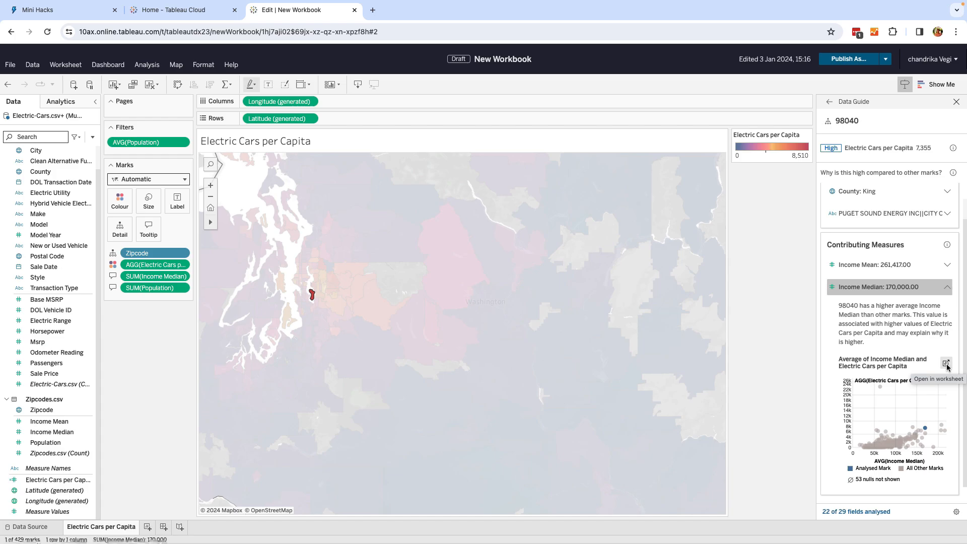
pyautogui.click(947, 364)
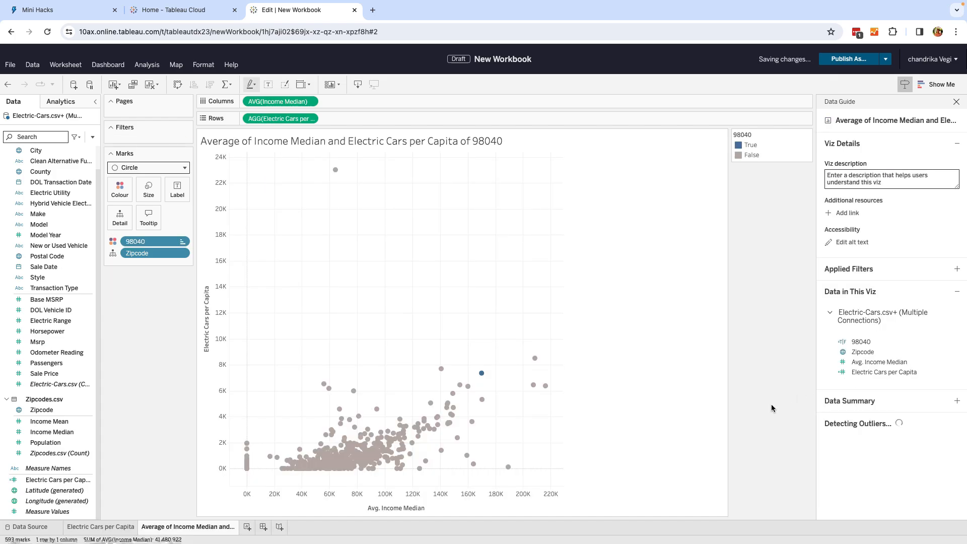
pyautogui.moveTo(483, 375)
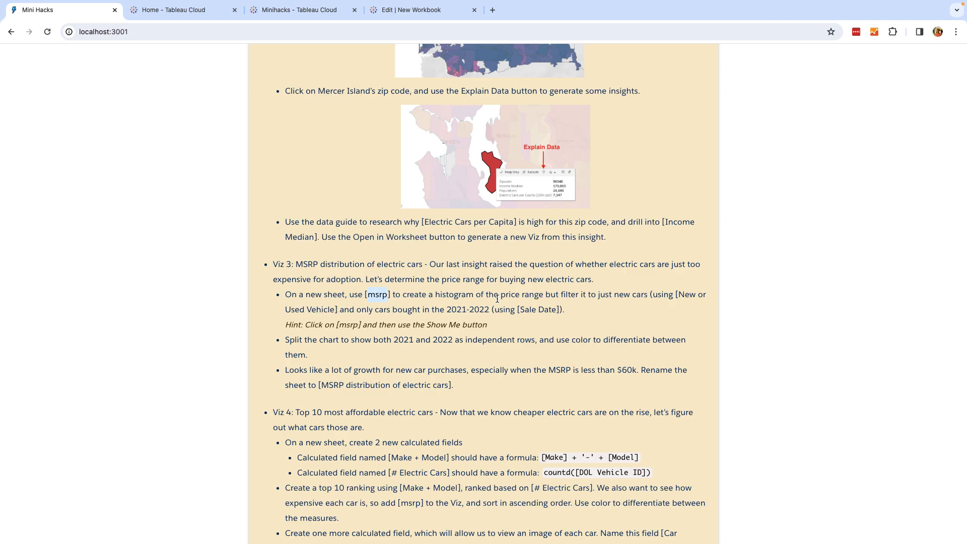
# - Return to the New Workbook, add a blank worksheet and close the Data Guide
pyautogui.click(411, 13)
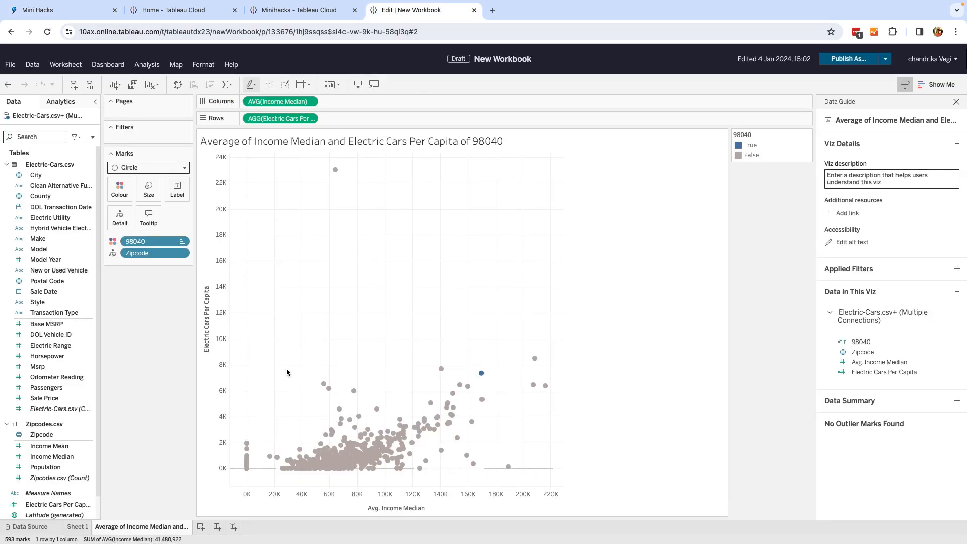
pyautogui.click(200, 527)
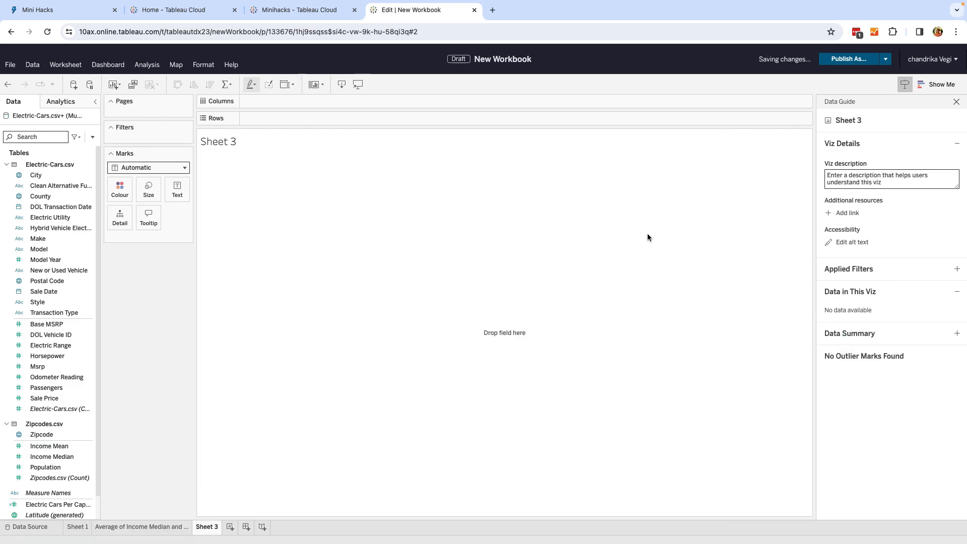
pyautogui.click(957, 101)
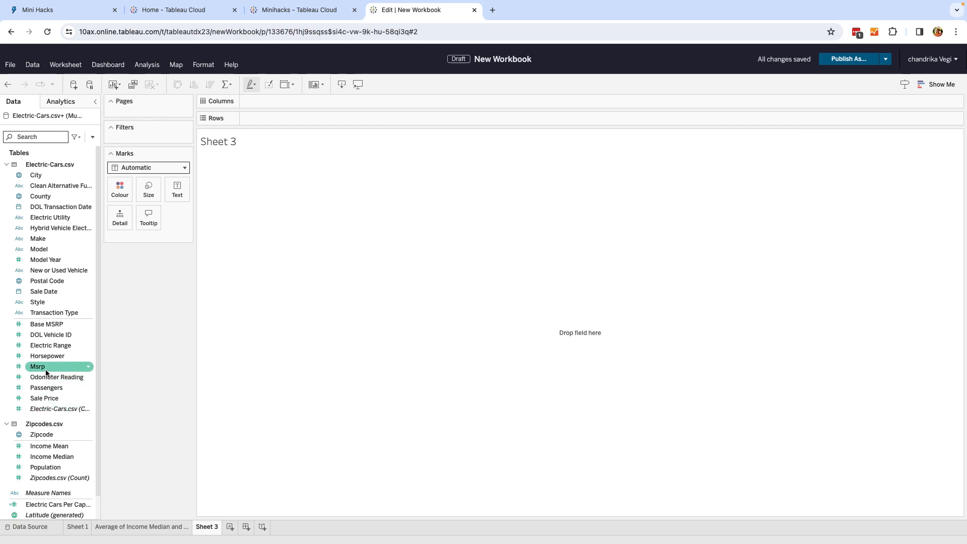
# - Build a histogram of Msrp on Sheet 3 using Show Me
pyautogui.moveTo(46, 371); pyautogui.dragTo(292, 127)
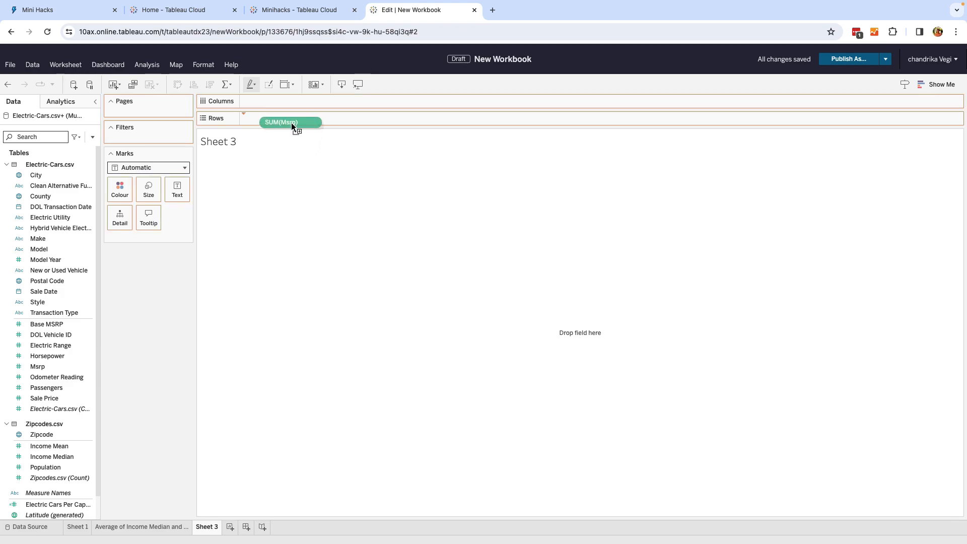
pyautogui.moveTo(291, 123); pyautogui.dragTo(291, 121)
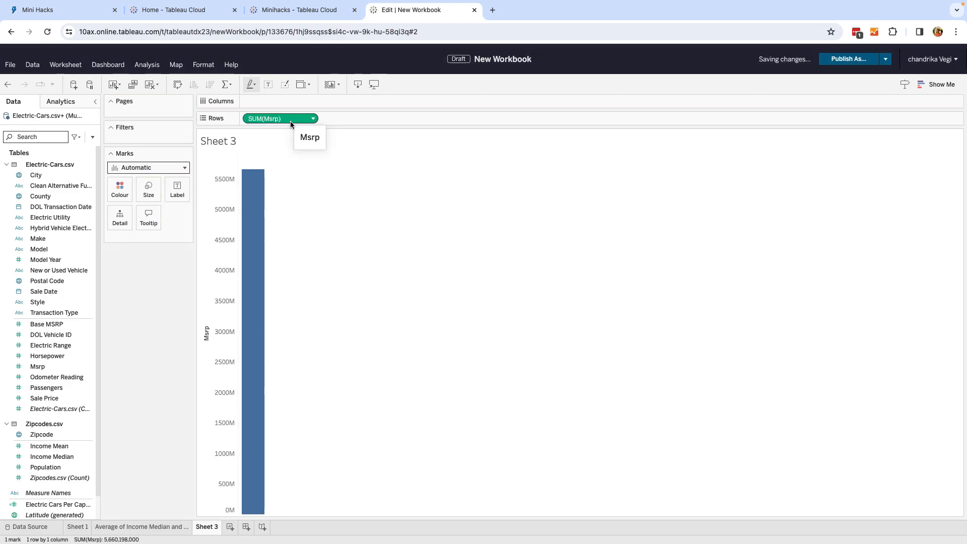
pyautogui.click(948, 86)
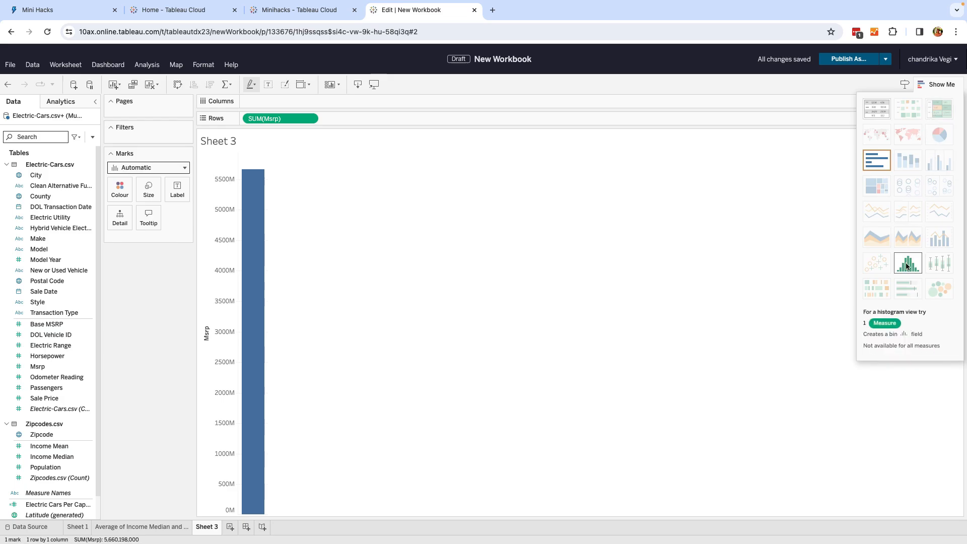
pyautogui.click(907, 266)
pyautogui.click(938, 84)
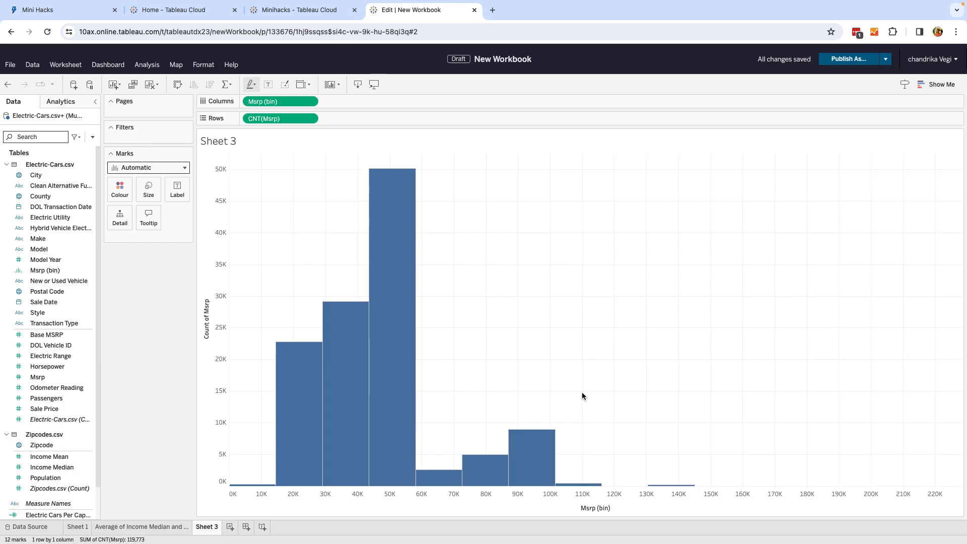
pyautogui.moveTo(394, 456)
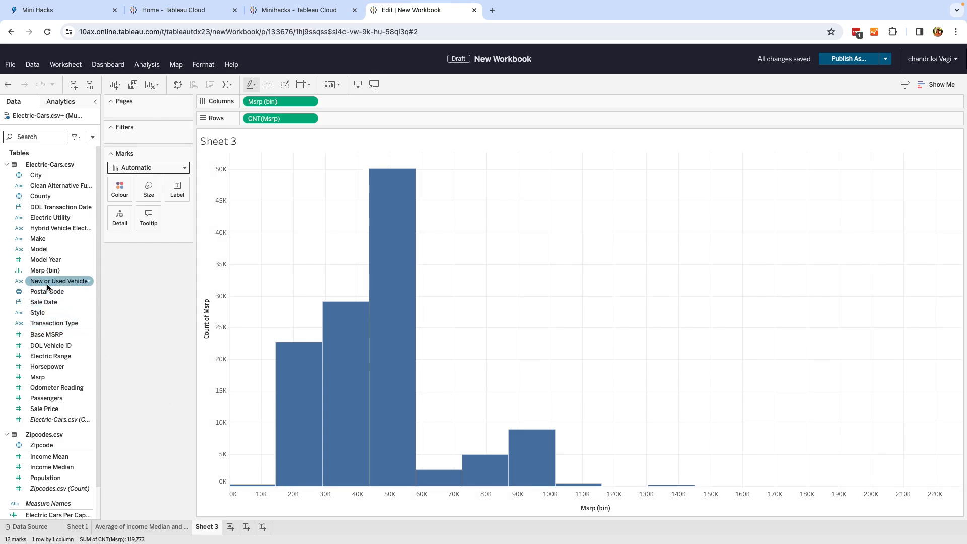
# - Filter the Msrp histogram by New or Used Vehicle, keeping only New
pyautogui.moveTo(48, 287); pyautogui.dragTo(151, 139)
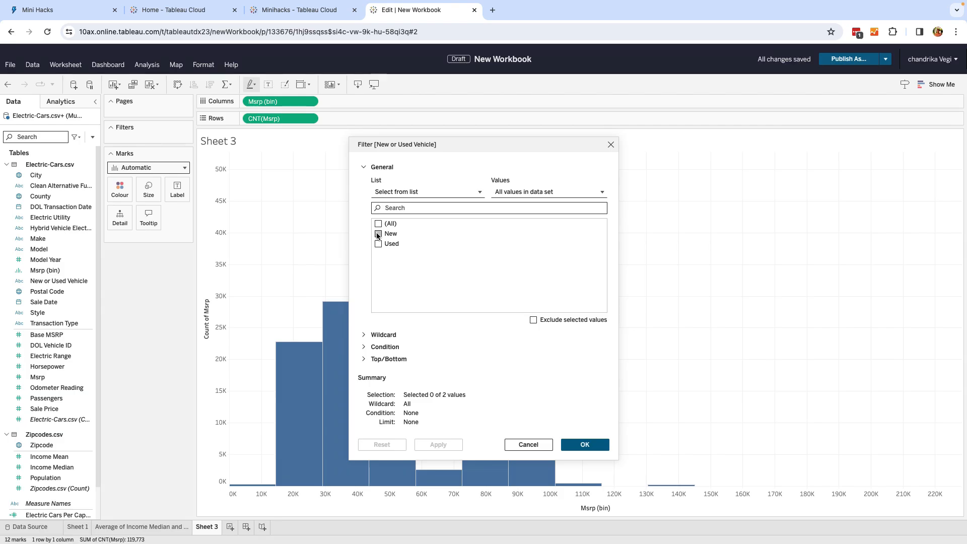
pyautogui.click(379, 234)
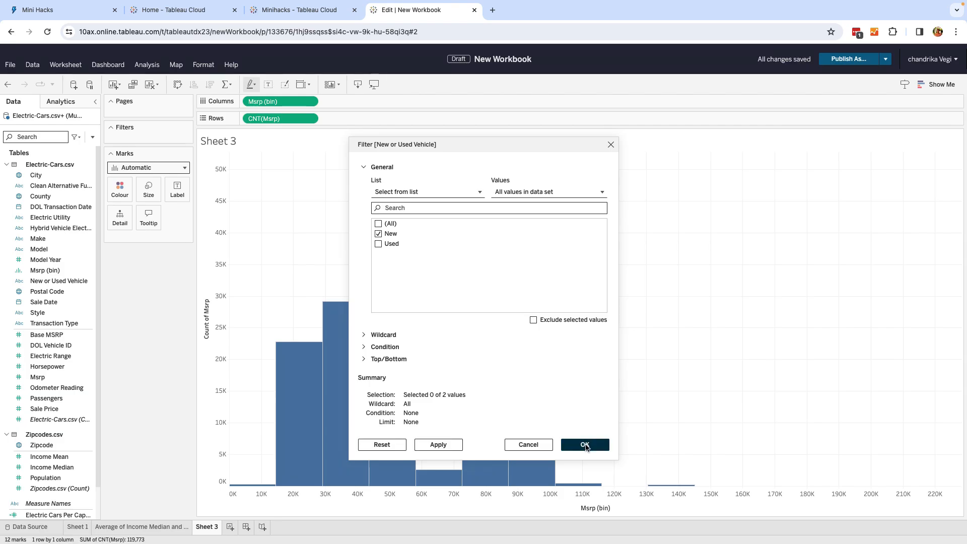
pyautogui.click(586, 445)
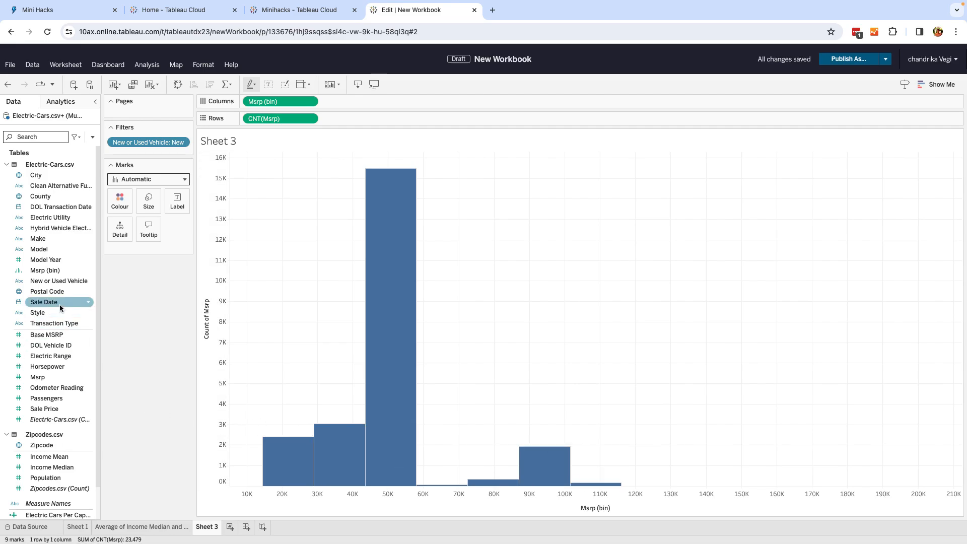
# - Filter the histogram by years of Sale Date, keeping only 2021 and 2022
pyautogui.moveTo(60, 304); pyautogui.dragTo(137, 155)
pyautogui.moveTo(50, 301); pyautogui.dragTo(146, 150)
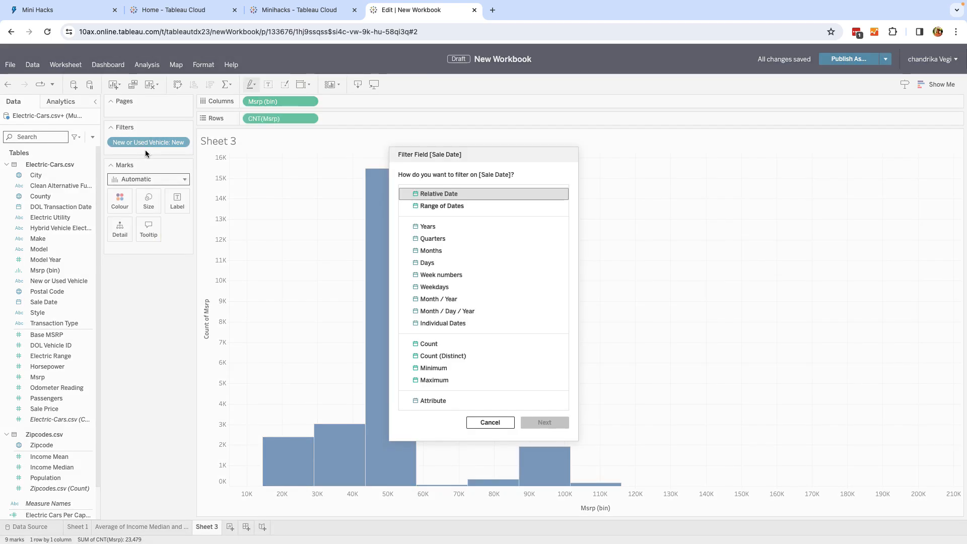
pyautogui.click(434, 226)
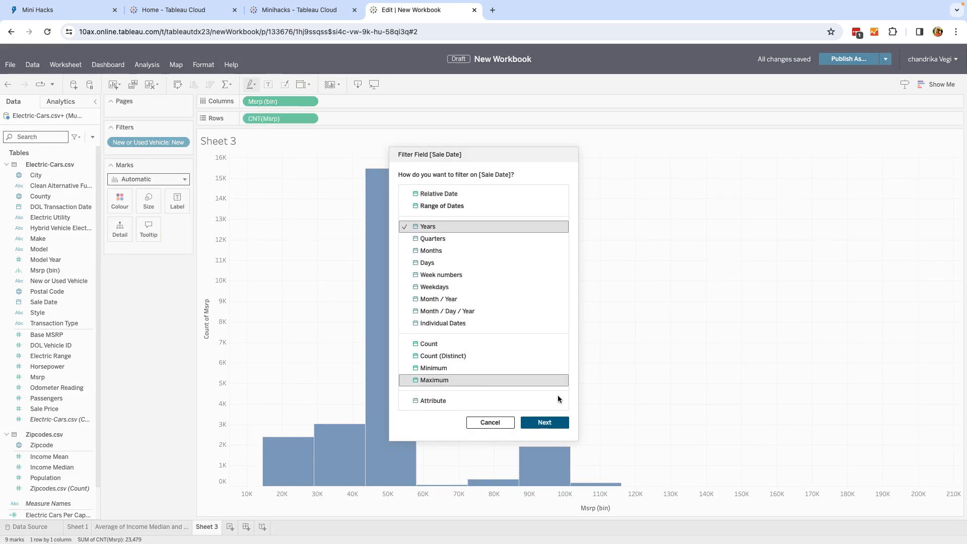
pyautogui.click(553, 427)
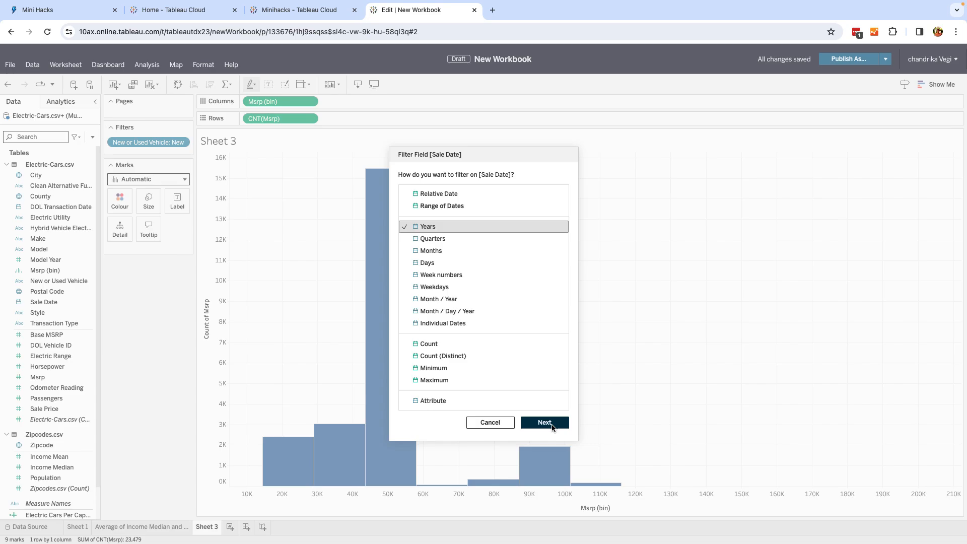
pyautogui.scroll(-2, 403, 277)
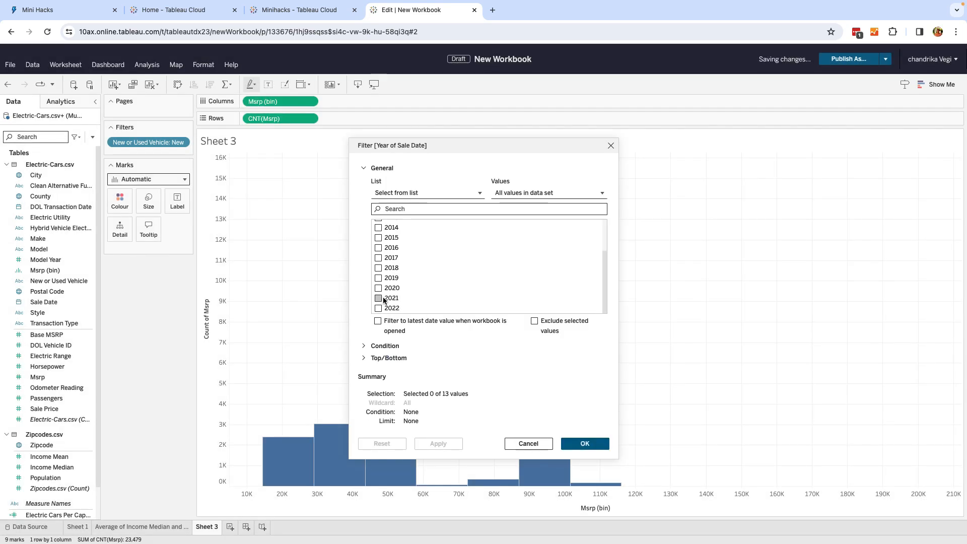
pyautogui.click(378, 298)
pyautogui.click(378, 308)
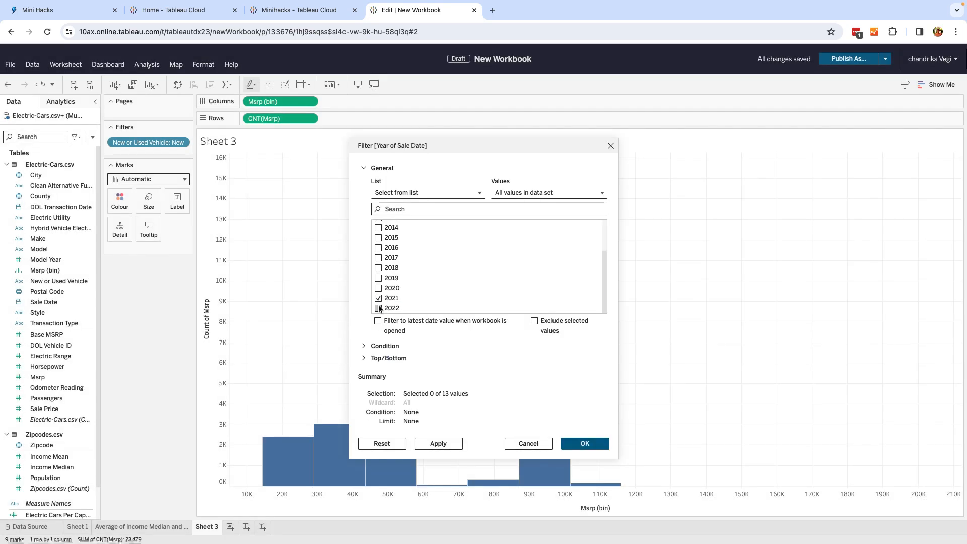
pyautogui.click(578, 445)
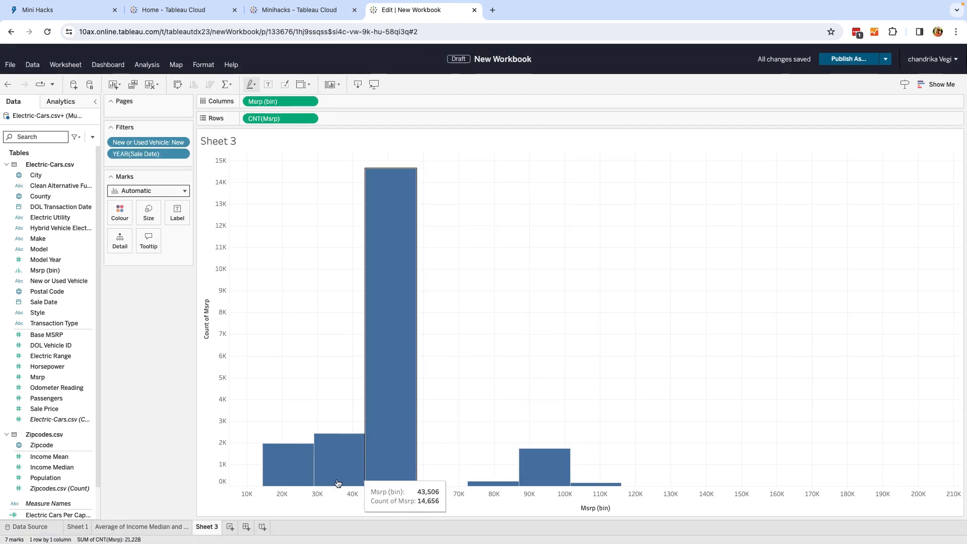
# - Split the histogram into separate rows by year of Sale Date and colour the bars by the same field
pyautogui.moveTo(375, 470)
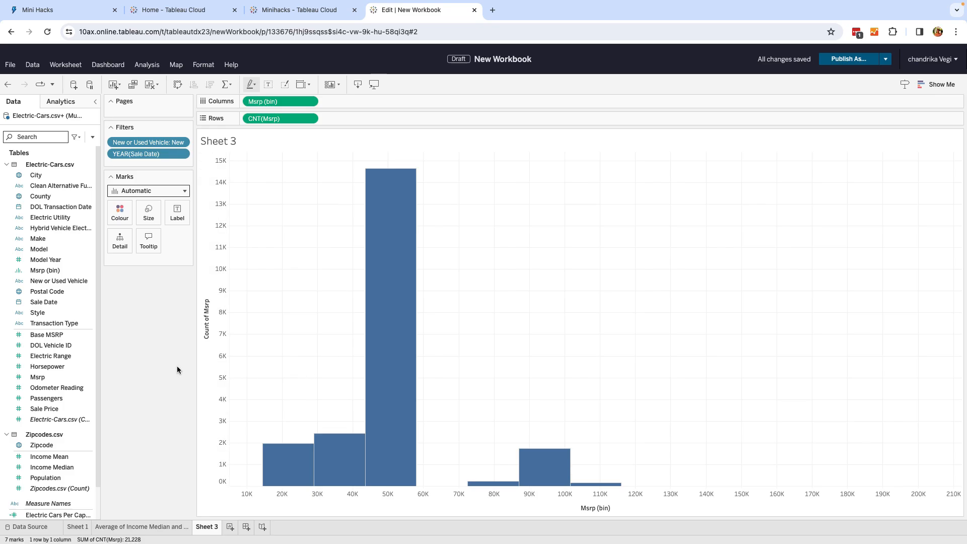
pyautogui.moveTo(69, 301); pyautogui.dragTo(247, 123)
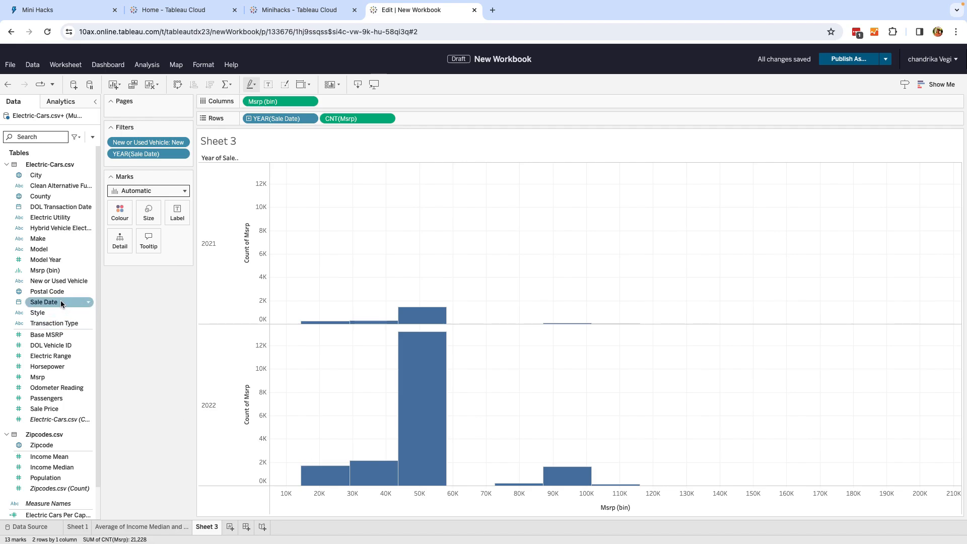
pyautogui.moveTo(60, 300); pyautogui.dragTo(120, 214)
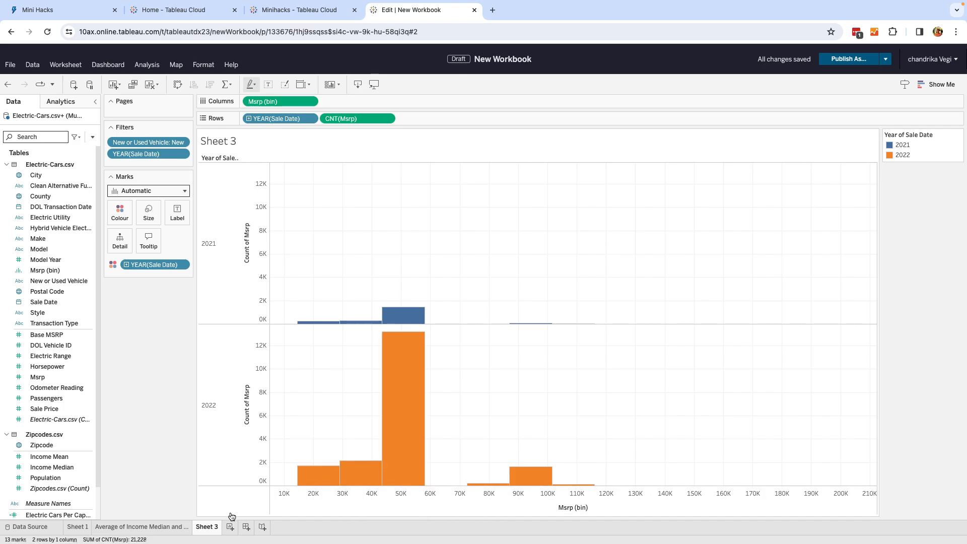
# - Rename Sheet 3 as "MSRP Distribution of Electric Cars"
pyautogui.rightClick(206, 527)
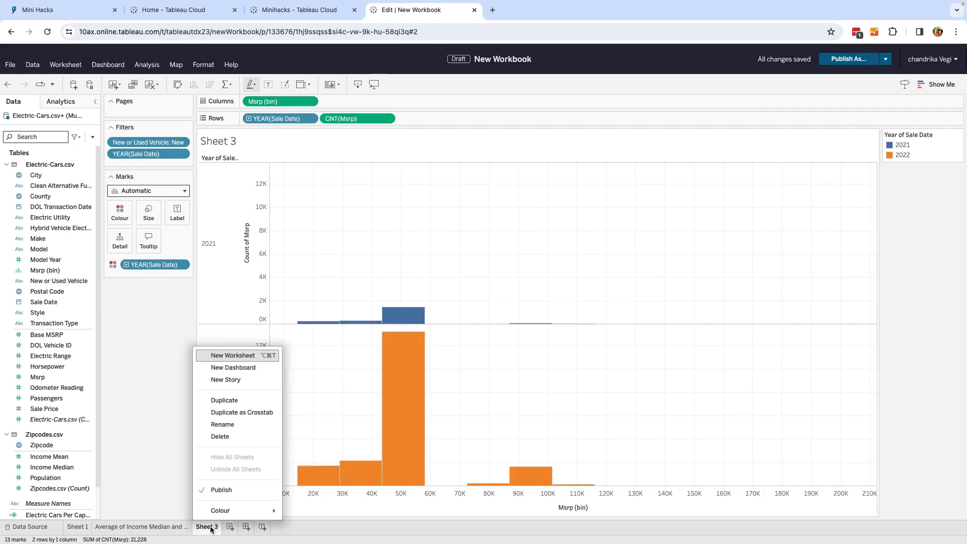
pyautogui.click(242, 425)
pyautogui.click(445, 299)
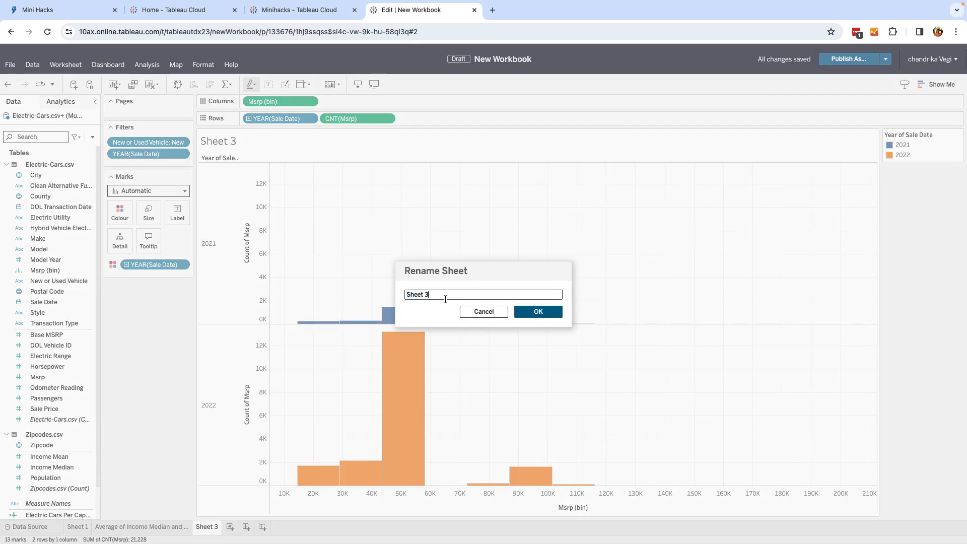
pyautogui.press('BackSpace')
pyautogui.press('BackSpace')
pyautogui.press('BackSpace')
pyautogui.press('BackSpace')
pyautogui.press('BackSpace')
pyautogui.press('BackSpace')
pyautogui.press('BackSpace')
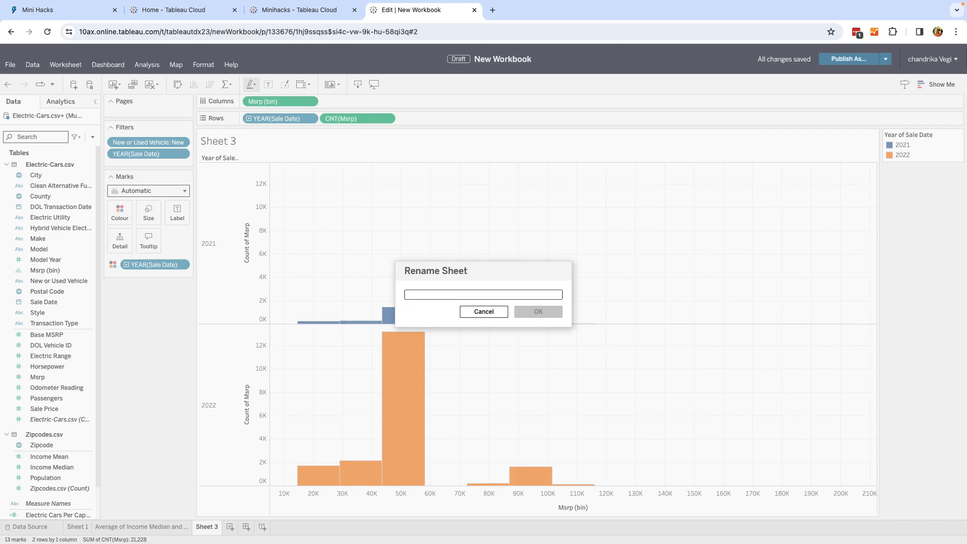
pyautogui.write('MSR')
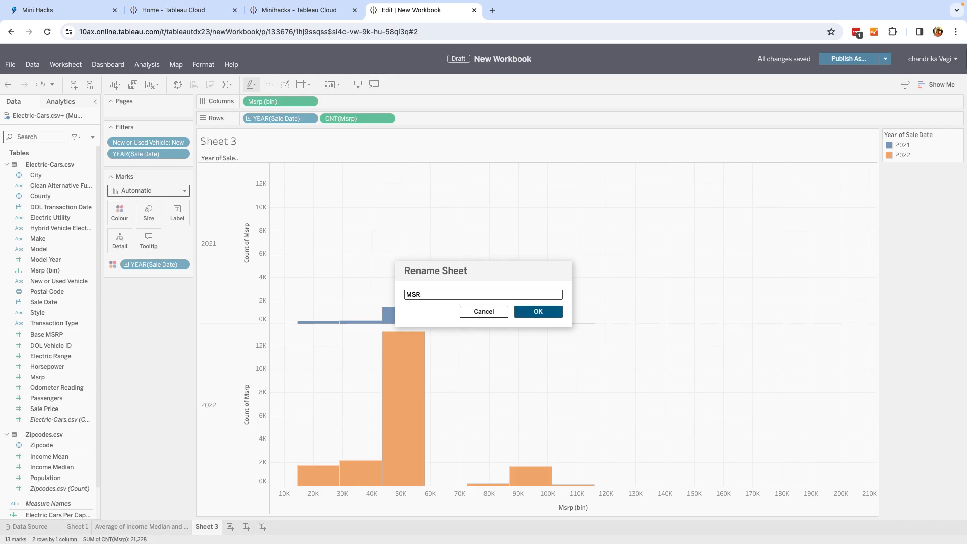
pyautogui.write('P Distribution of Electric Cars')
pyautogui.click(536, 313)
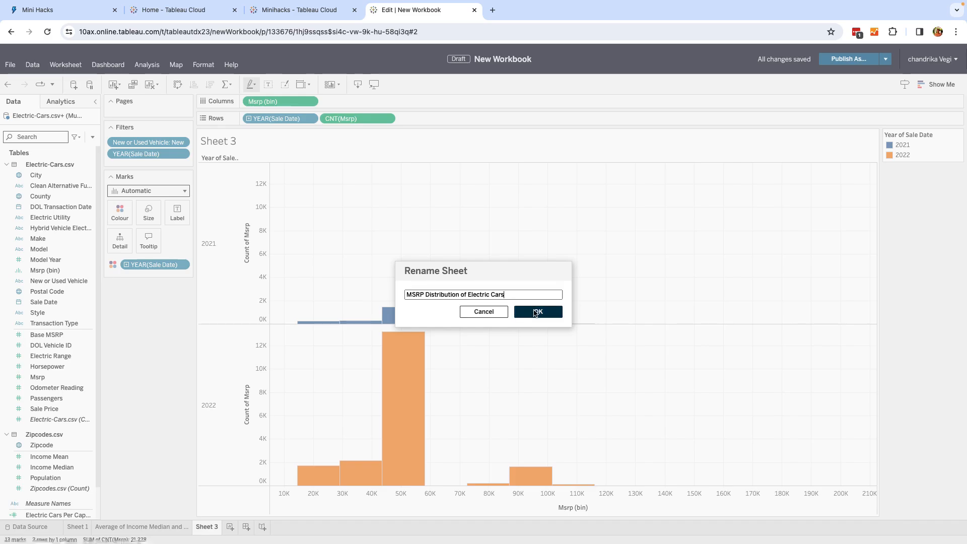
pyautogui.click(536, 312)
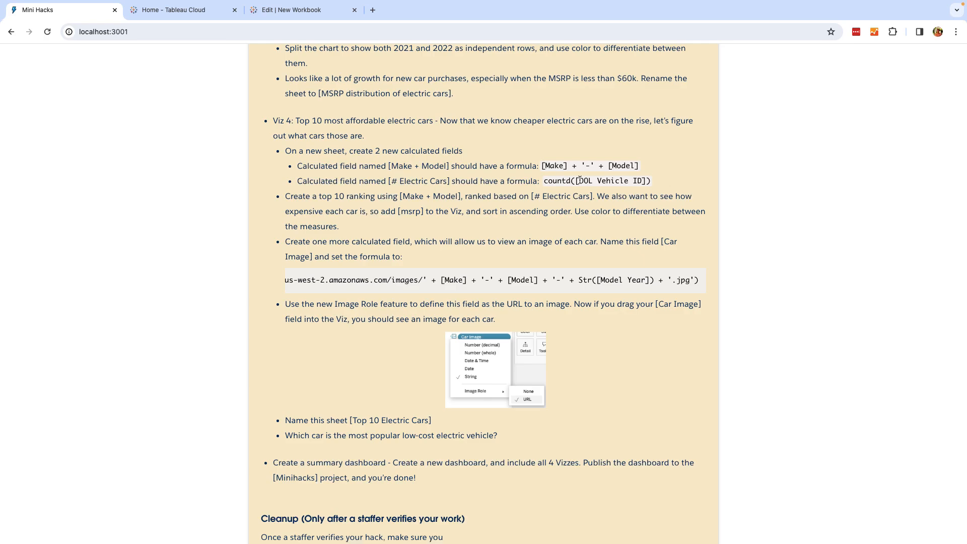
# - Create a calculated field named "Make + Model" with the formula [Make] + '-' + [Model] copied from the Mini Hacks instructions
pyautogui.moveTo(542, 167); pyautogui.dragTo(638, 168)
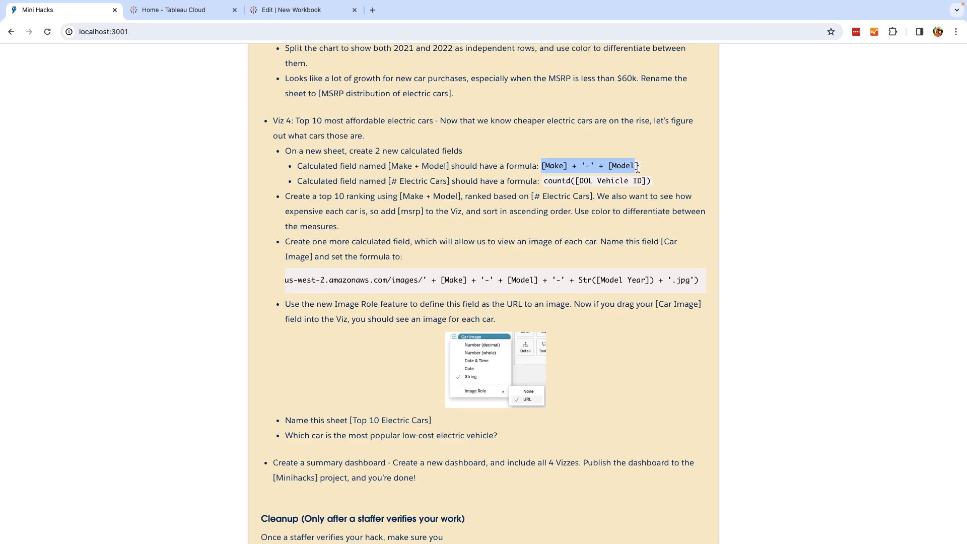
pyautogui.click(254, 12)
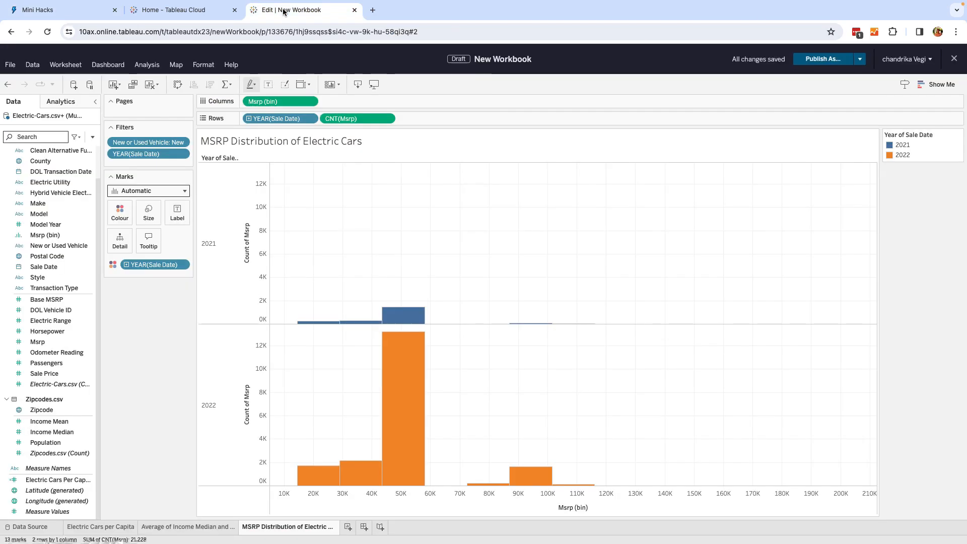
pyautogui.click(92, 139)
pyautogui.click(92, 140)
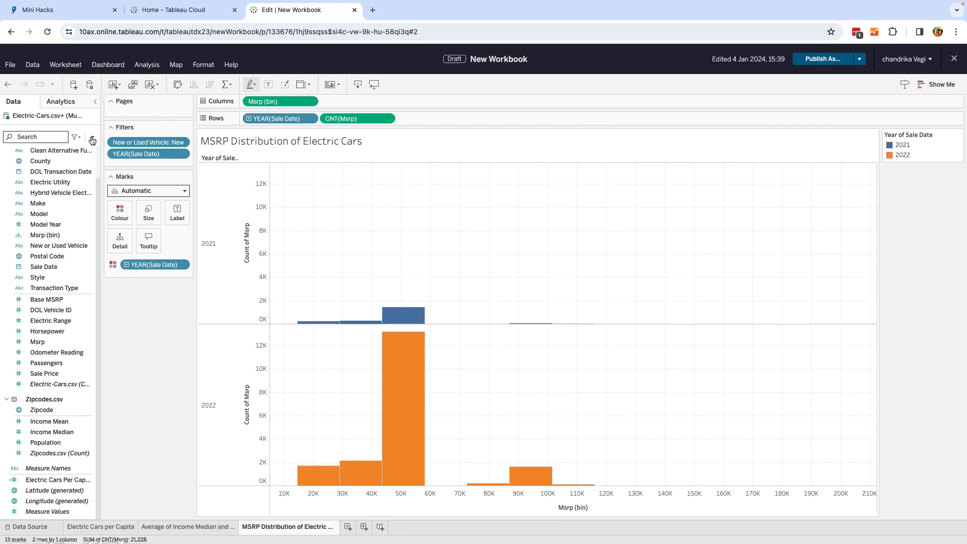
pyautogui.click(92, 139)
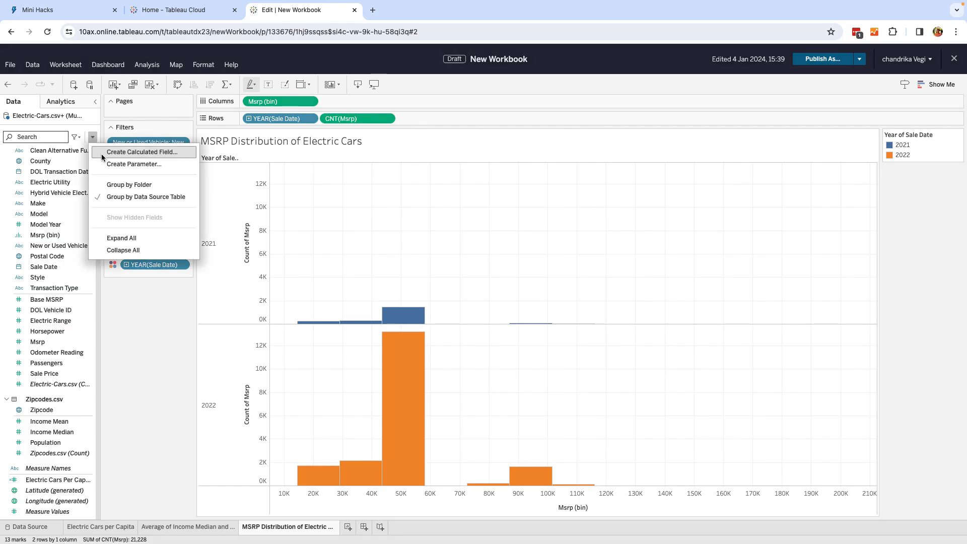
pyautogui.click(101, 153)
pyautogui.write("[Make] + '-' + [Model]")
pyautogui.doubleClick(405, 236)
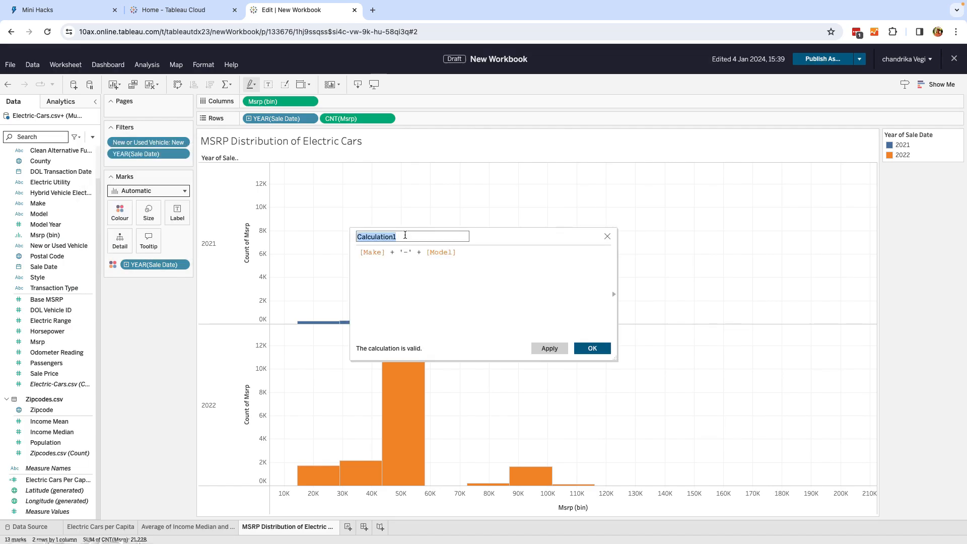
pyautogui.press('BackSpace')
pyautogui.write('Make + Model')
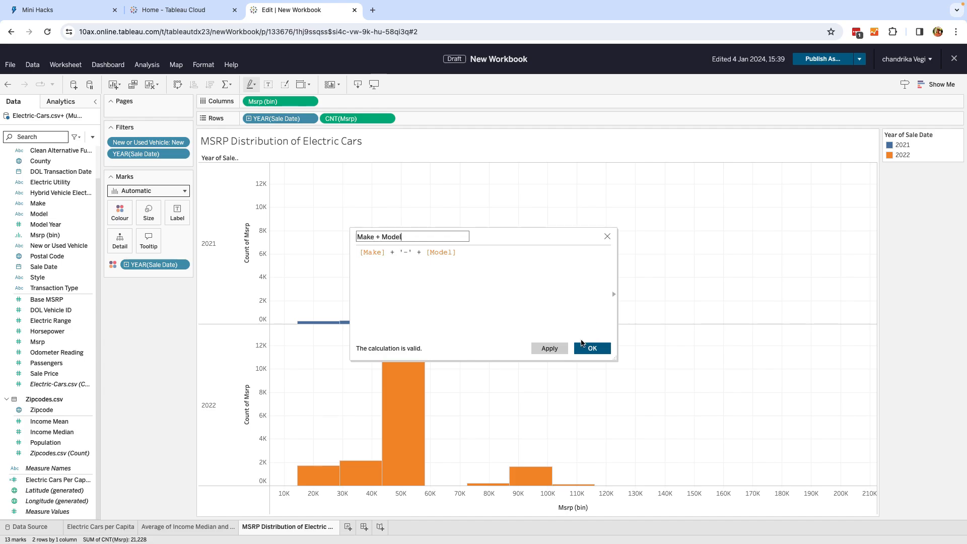
pyautogui.click(584, 347)
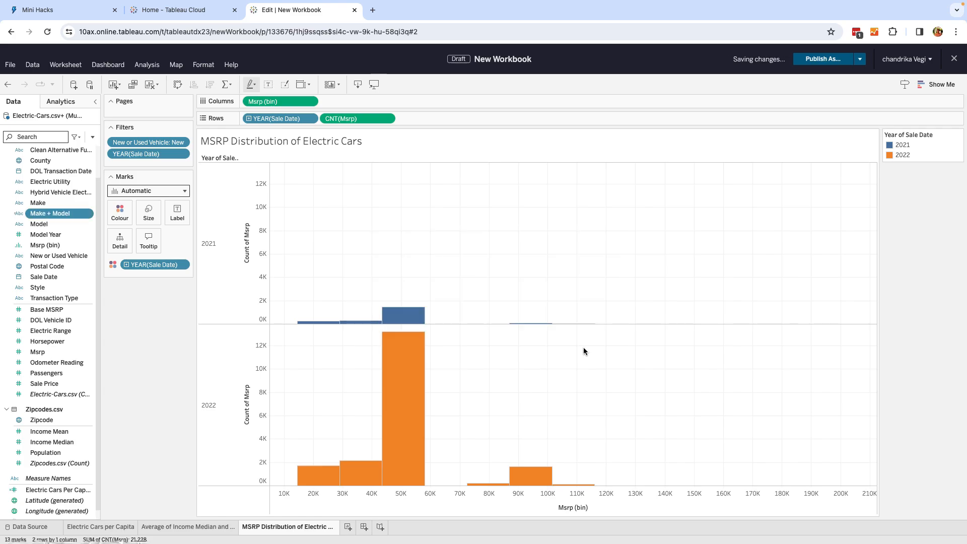
# - Add a new worksheet and create a calculated field "#Electric Cars" with the formula countd([DOL Vehicle ID]) from the Mini Hacks instructions
pyautogui.click(347, 527)
pyautogui.click(63, 325)
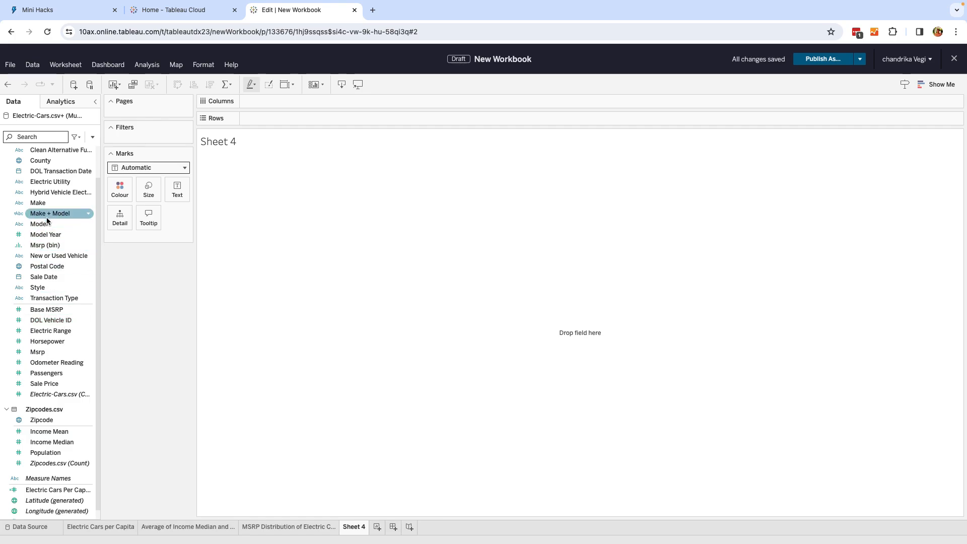
pyautogui.click(93, 138)
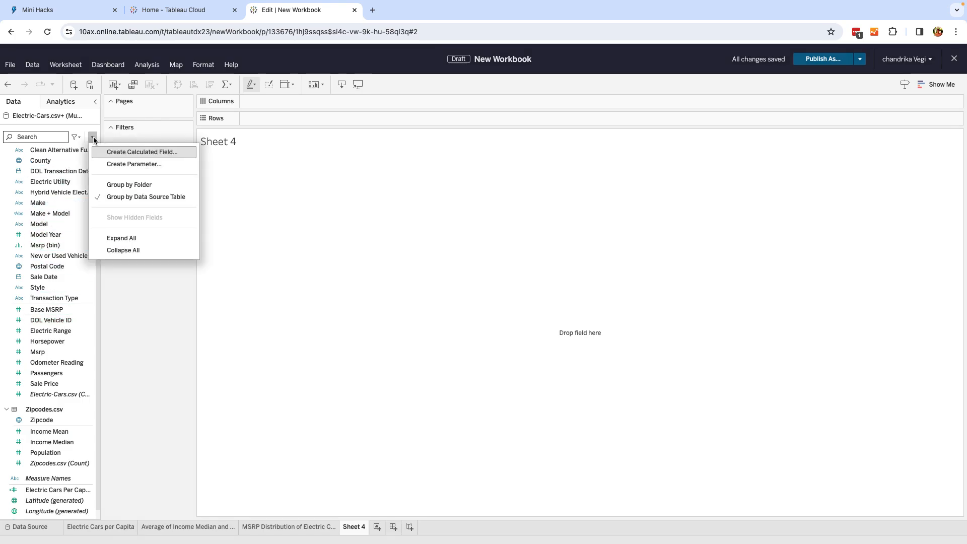
pyautogui.click(111, 152)
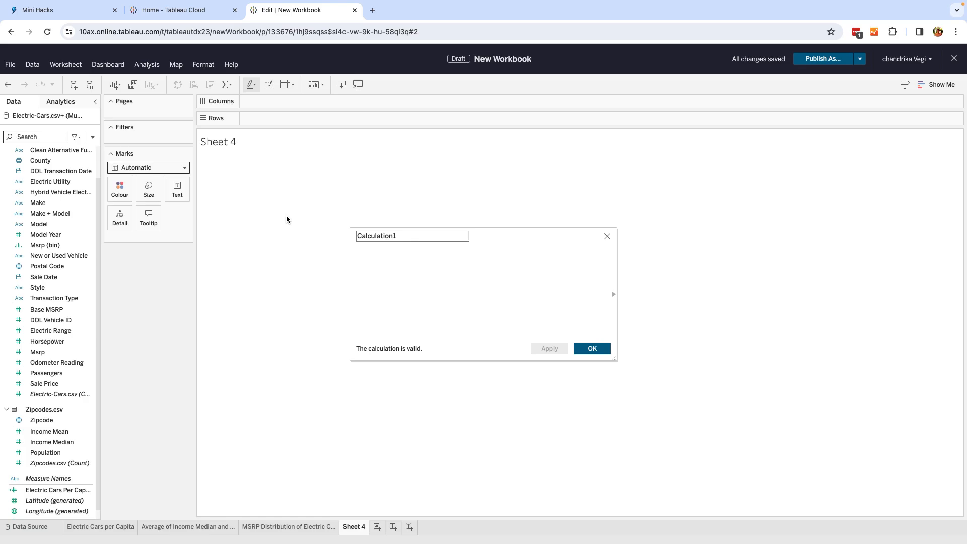
pyautogui.click(65, 14)
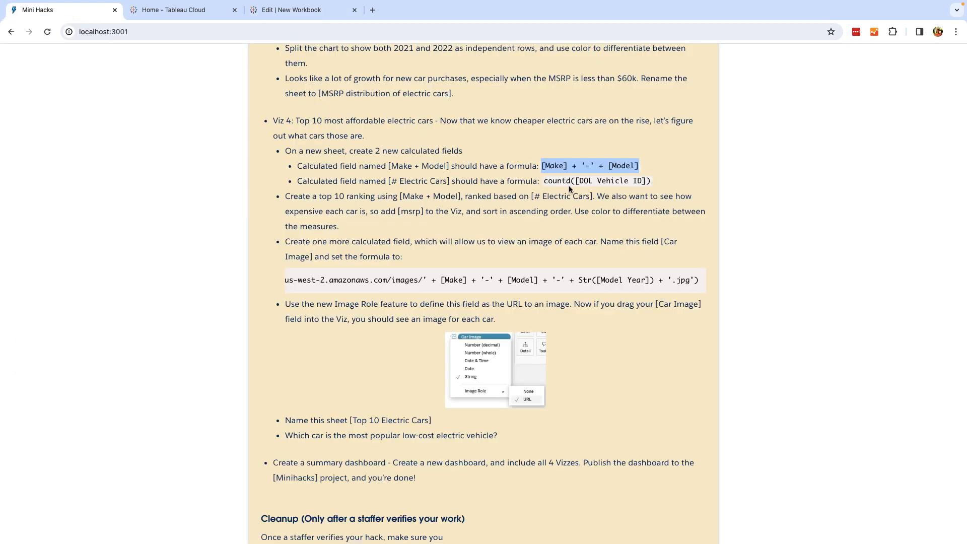
pyautogui.moveTo(544, 182); pyautogui.dragTo(659, 185)
pyautogui.hotkey('ctrl', 'c')
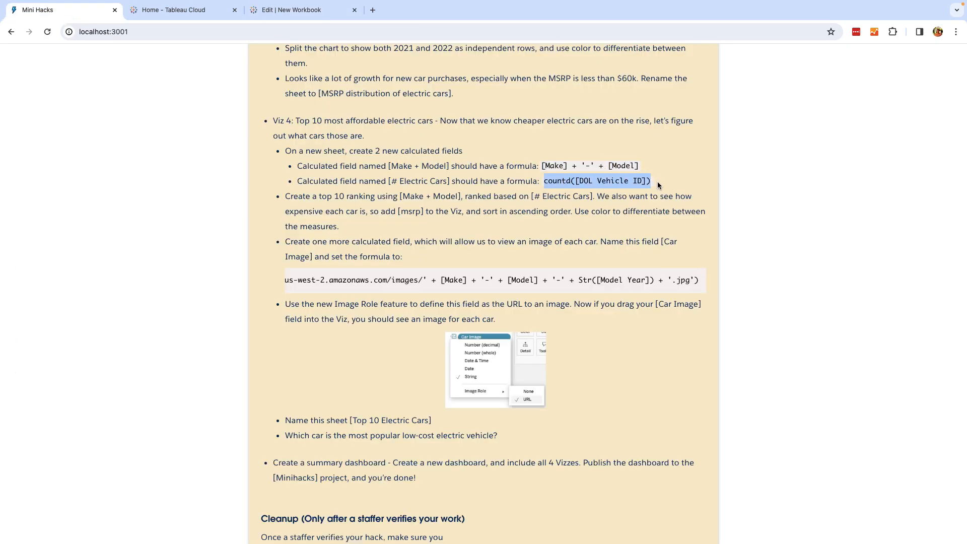
pyautogui.click(295, 10)
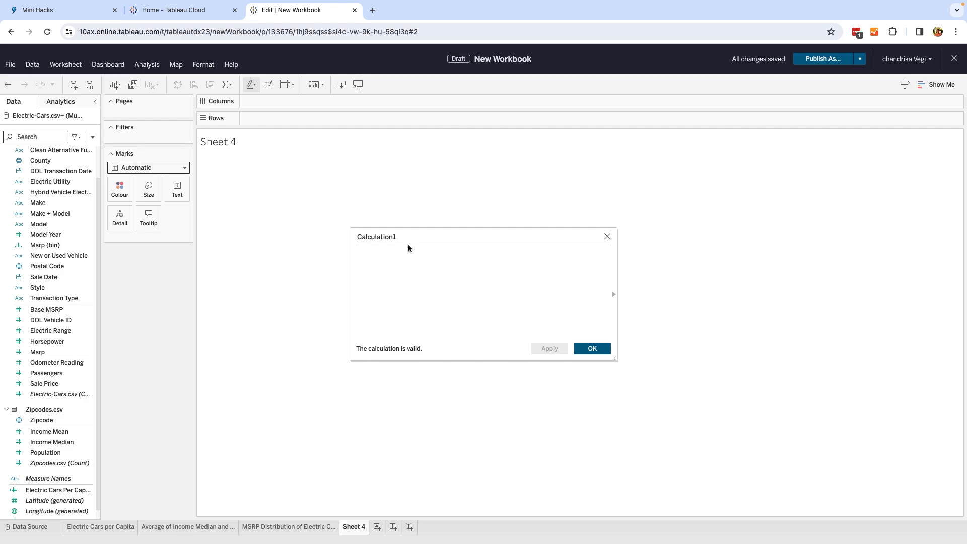
pyautogui.hotkey('ctrl', 'v')
pyautogui.doubleClick(394, 236)
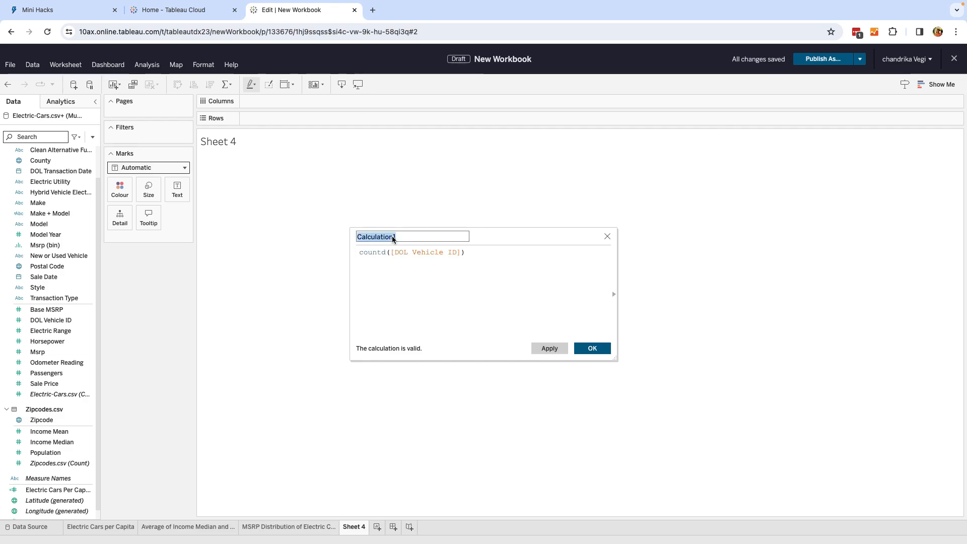
pyautogui.press('BackSpace')
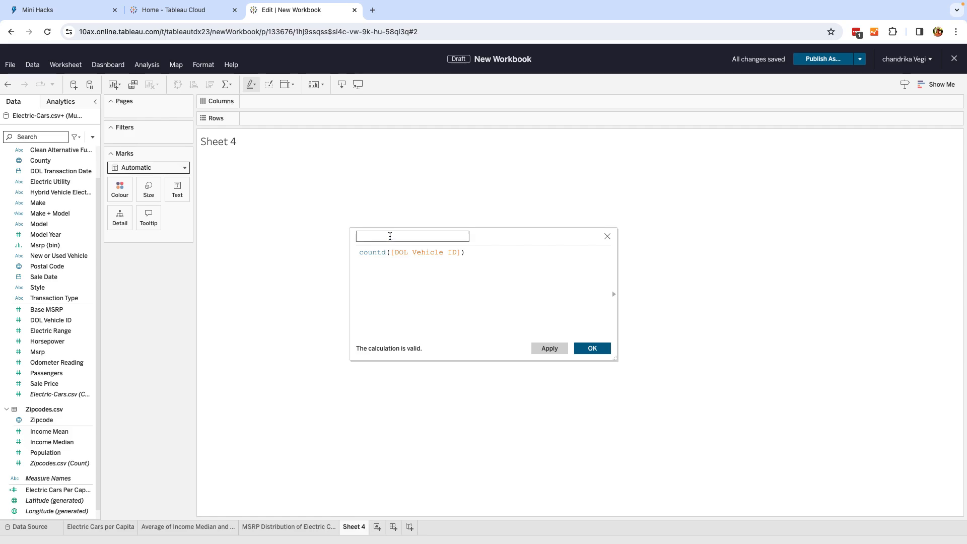
pyautogui.write('#Electric Cars')
pyautogui.click(592, 351)
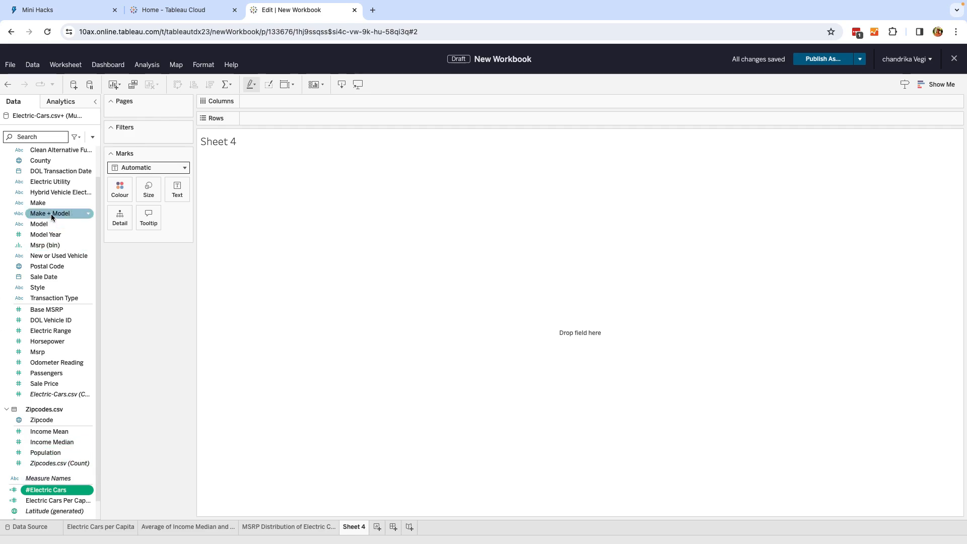
# - Build a horizontal bar chart on Sheet 4 with Make + Model as rows and #Electric Cars as columns
pyautogui.moveTo(50, 214); pyautogui.dragTo(279, 122)
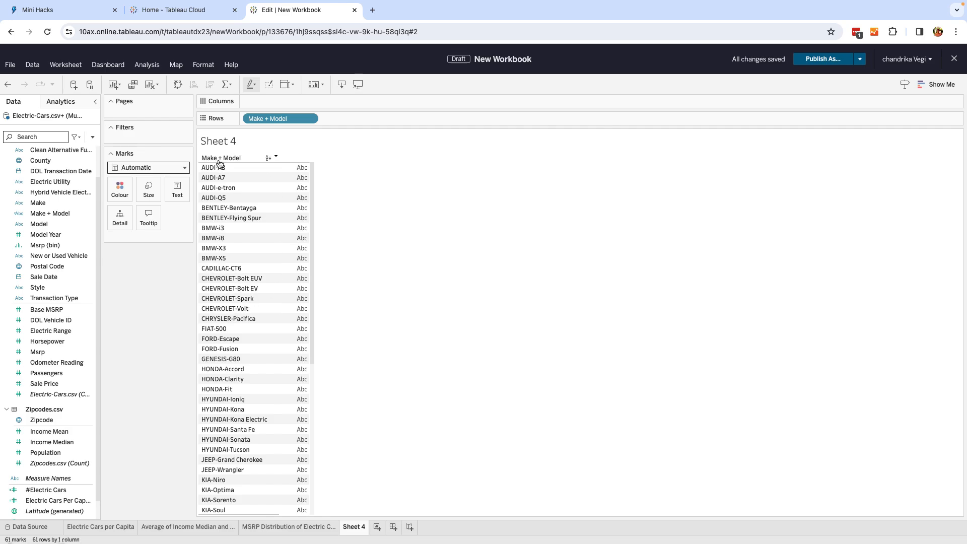
pyautogui.click(70, 502)
pyautogui.click(53, 491)
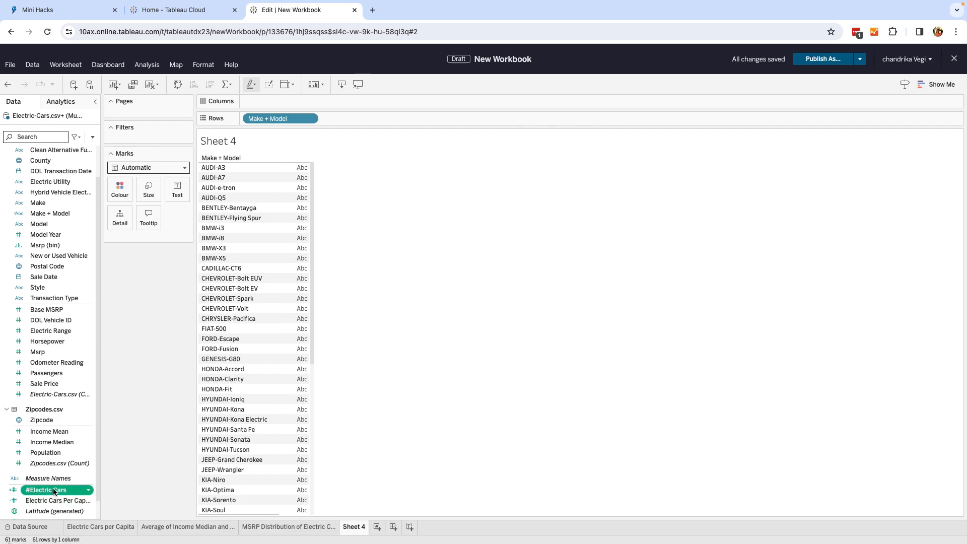
pyautogui.moveTo(53, 494); pyautogui.dragTo(274, 102)
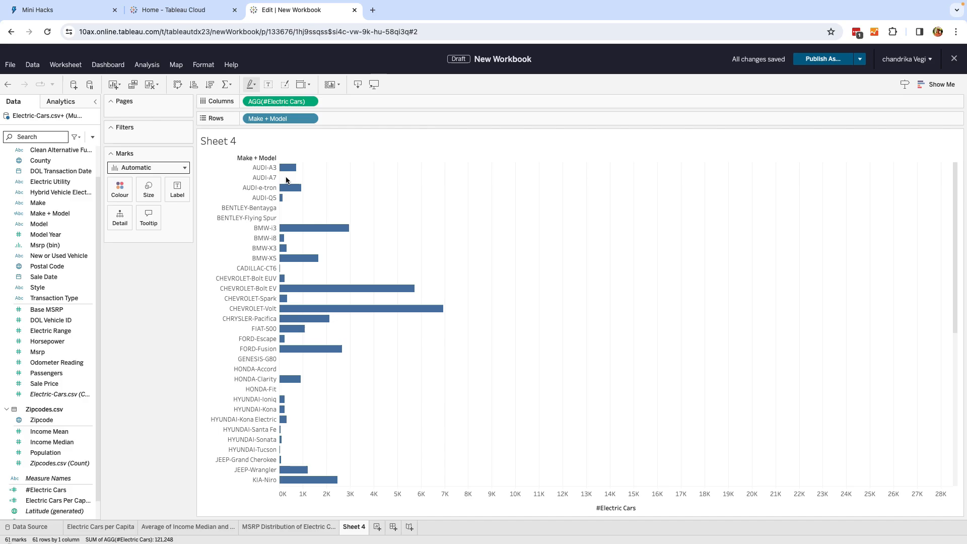
# - Filter Make + Model to the top 10 values by the #Electric Cars field
pyautogui.moveTo(291, 173)
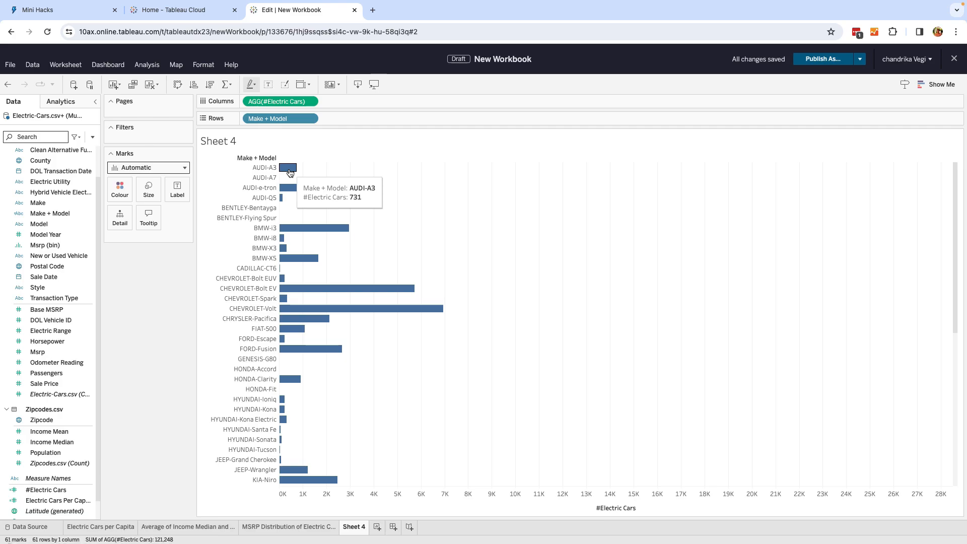
pyautogui.click(313, 119)
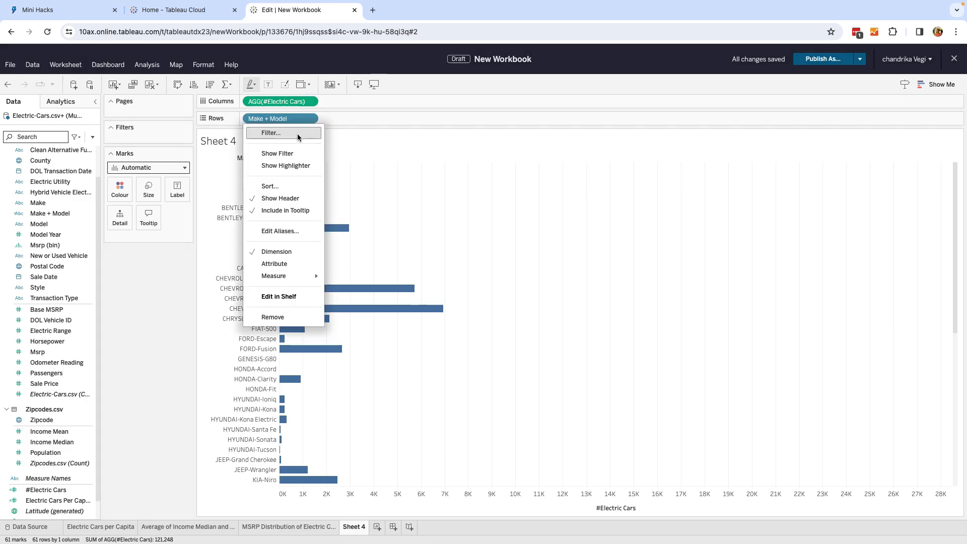
pyautogui.click(297, 134)
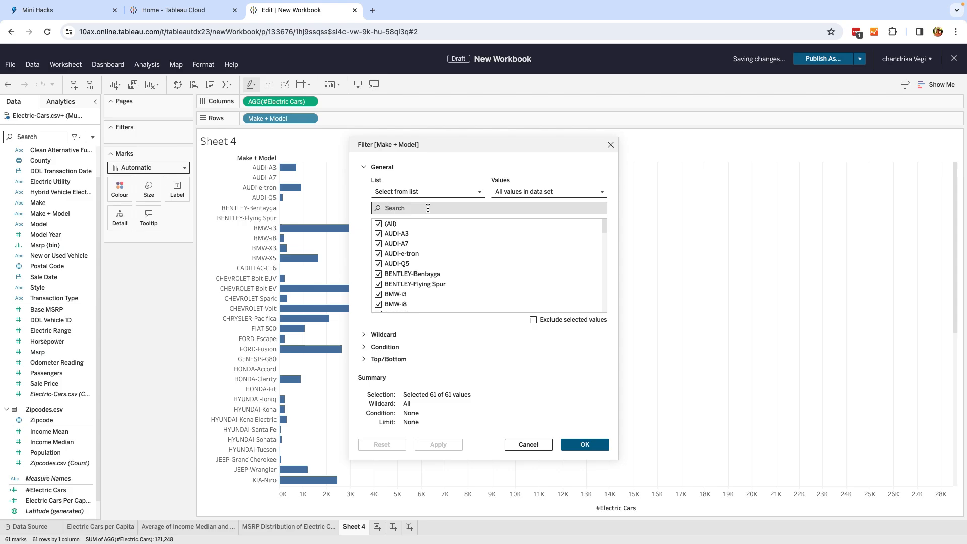
pyautogui.click(364, 360)
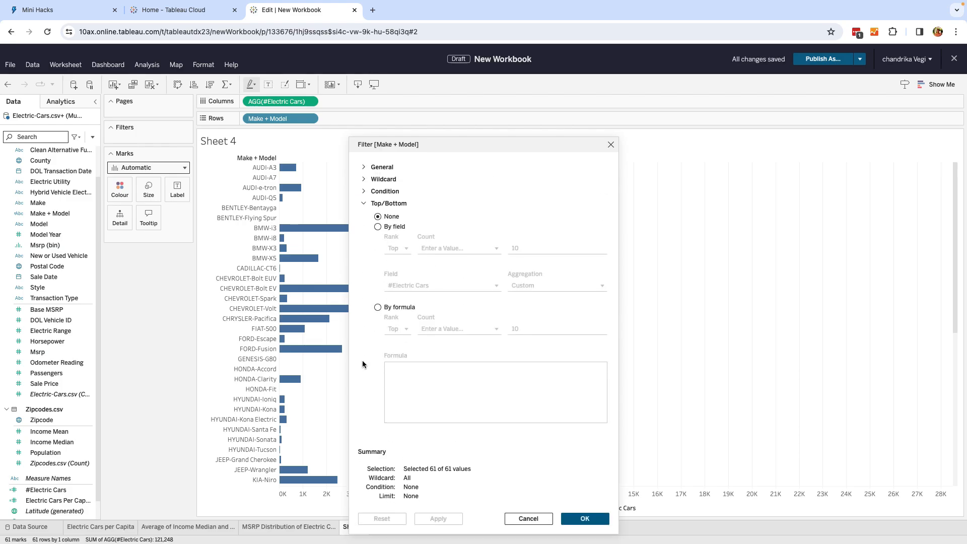
pyautogui.click(378, 228)
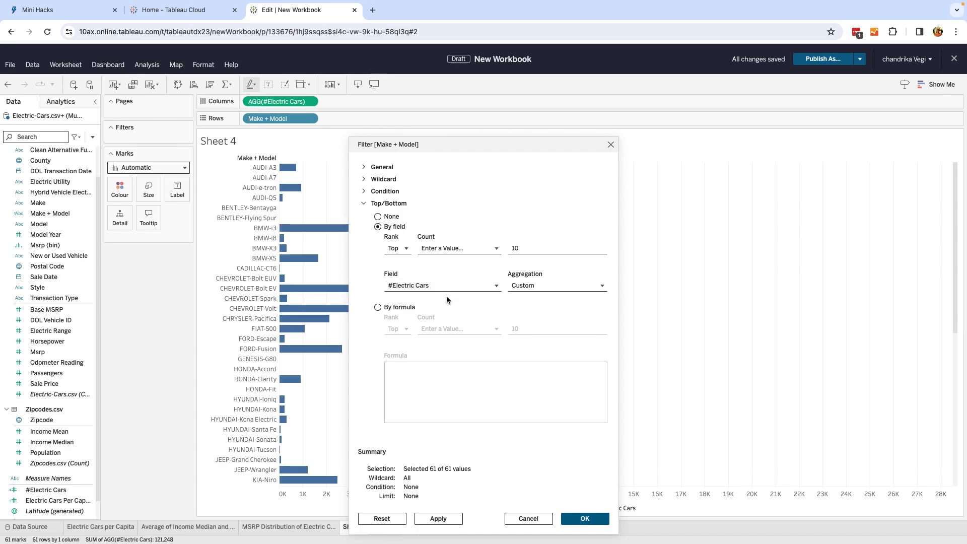
pyautogui.click(581, 519)
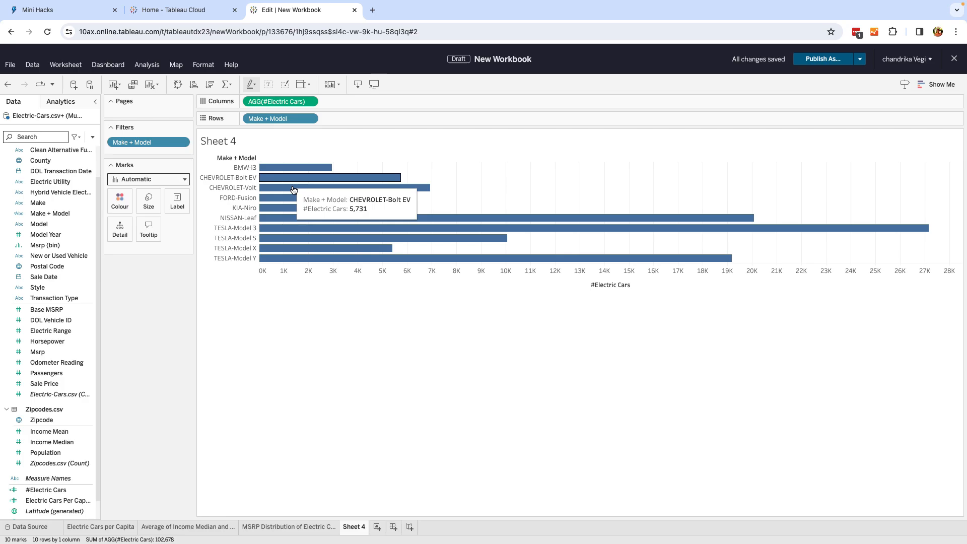
# - Add Msrp to the columns beside #Electric Cars and aggregate it as Median
pyautogui.moveTo(305, 258)
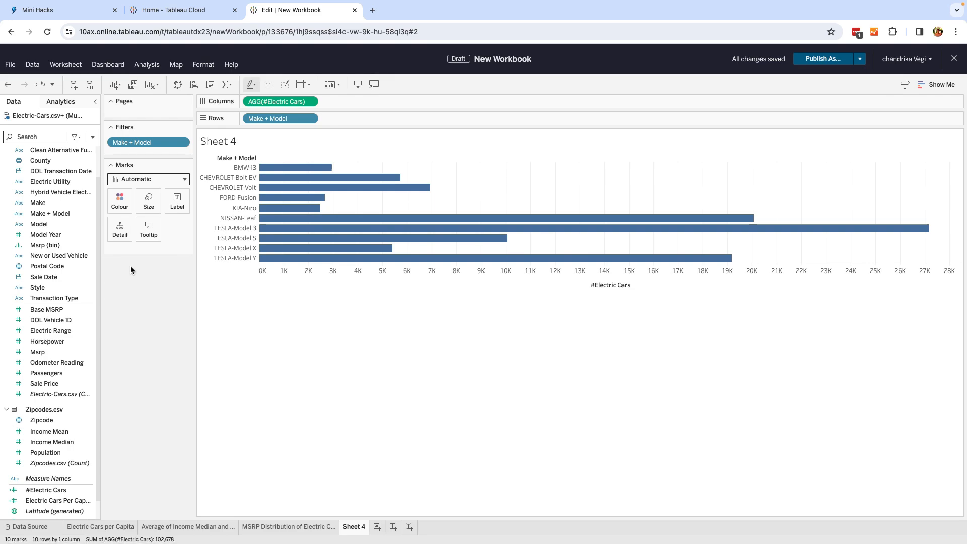
pyautogui.click(49, 352)
pyautogui.moveTo(49, 359); pyautogui.dragTo(361, 107)
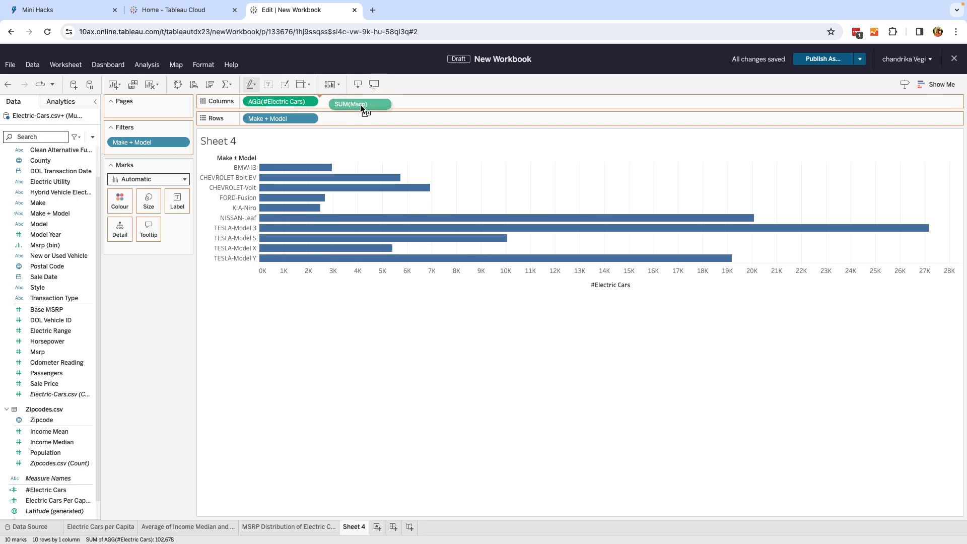
pyautogui.moveTo(360, 107); pyautogui.dragTo(360, 103)
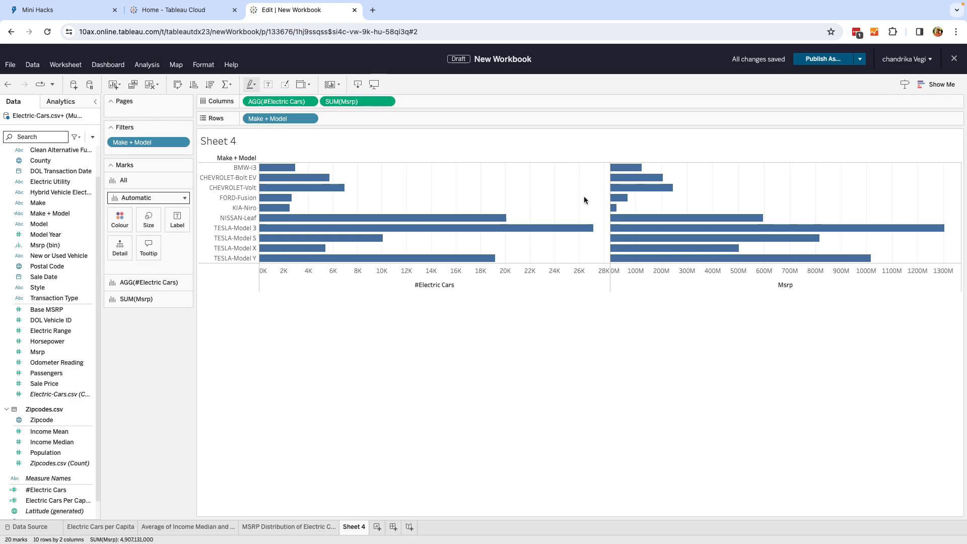
pyautogui.click(391, 103)
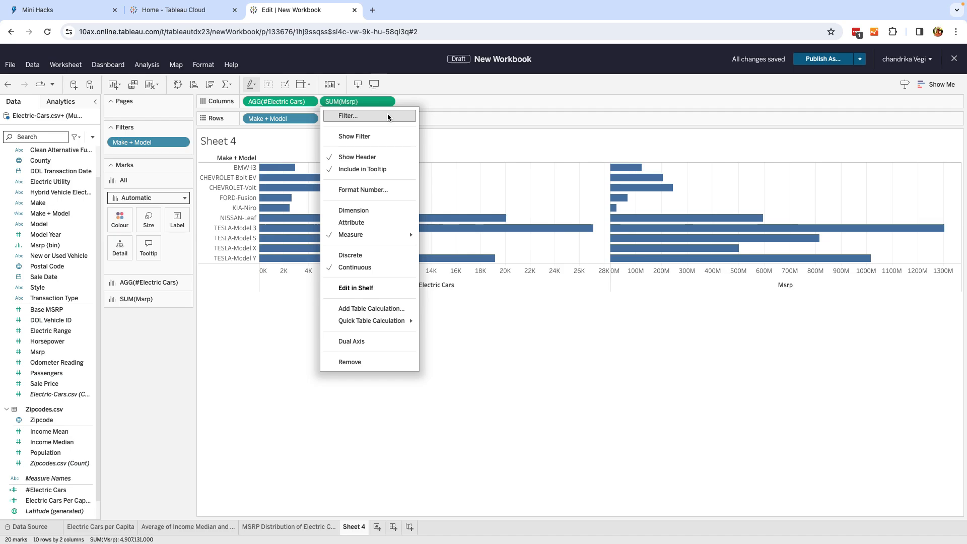
pyautogui.moveTo(391, 238)
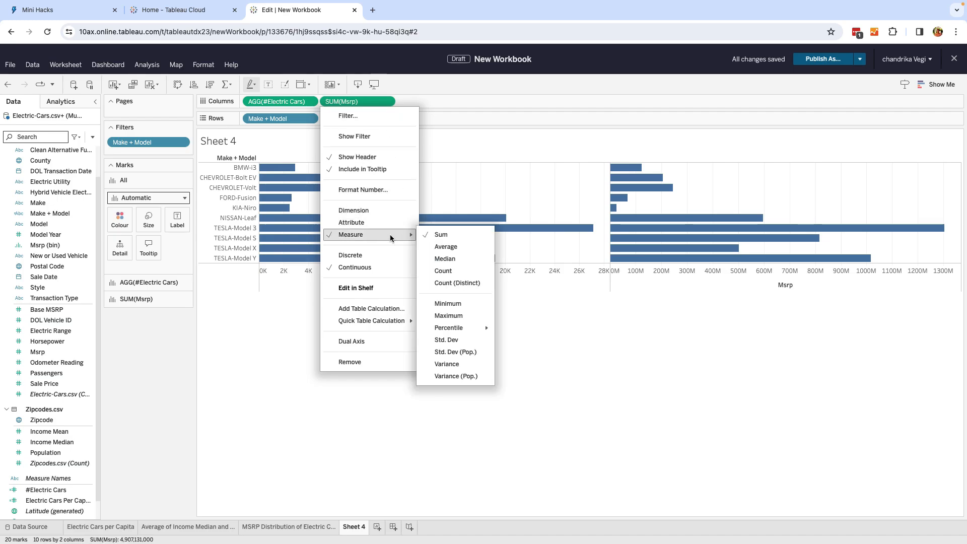
pyautogui.click(441, 260)
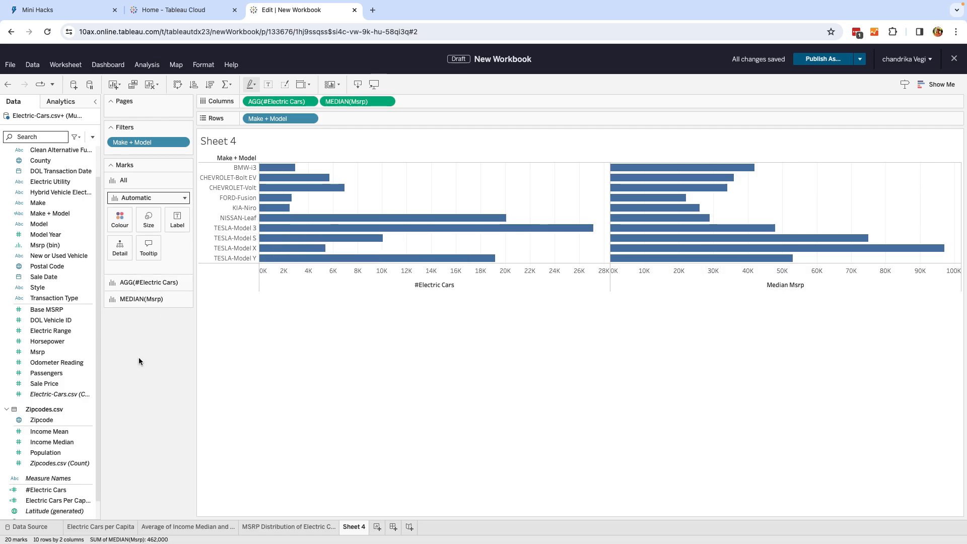
pyautogui.click(50, 10)
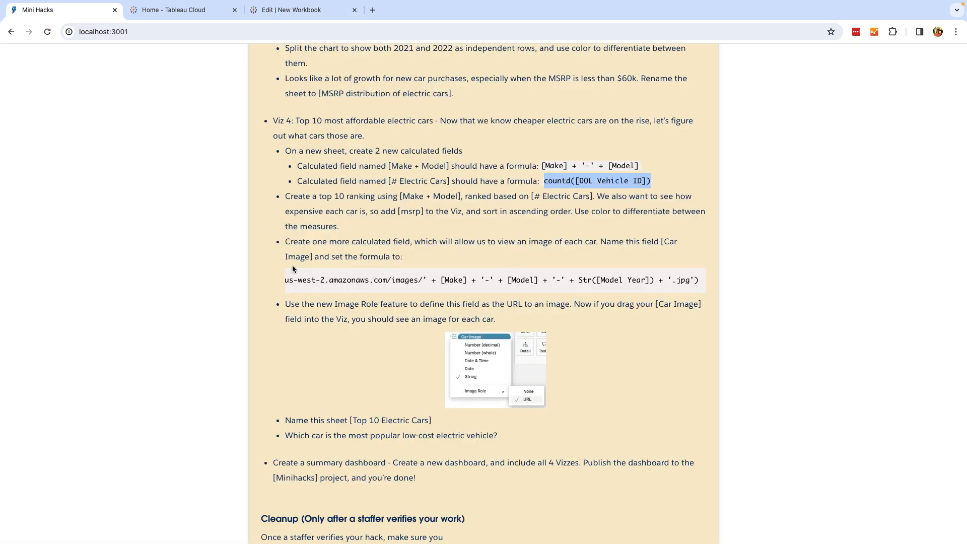
pyautogui.tripleClick(379, 280)
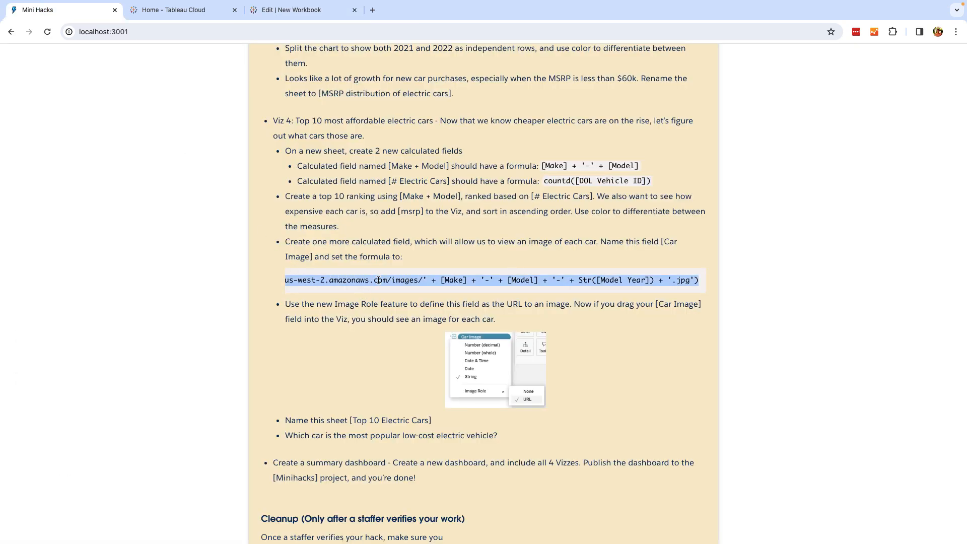
pyautogui.click(292, 12)
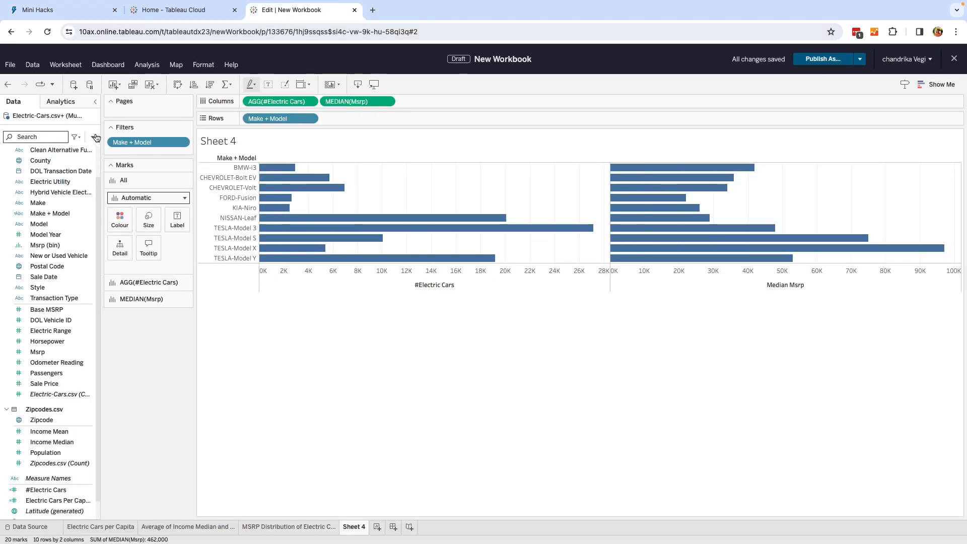
pyautogui.click(93, 137)
pyautogui.click(107, 153)
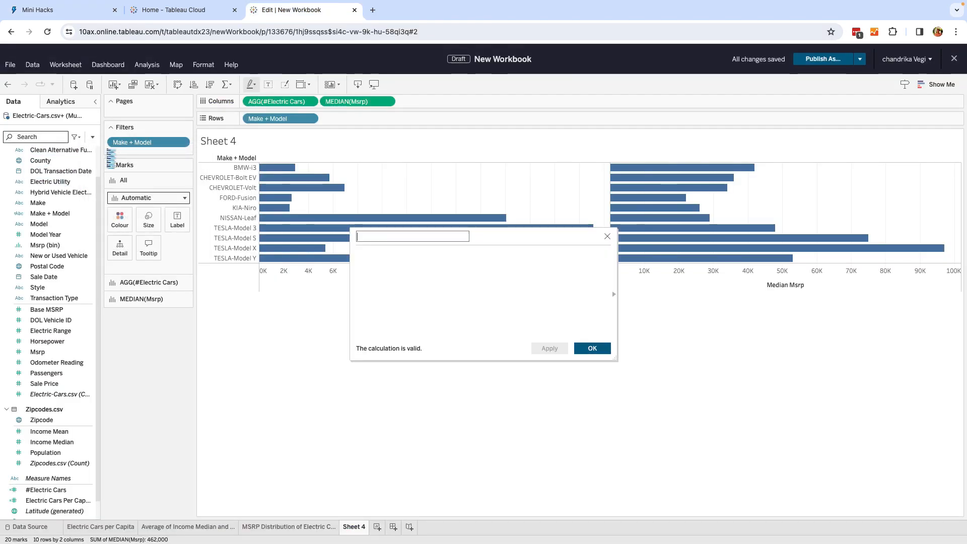
pyautogui.hotkey('ctrl', 'v')
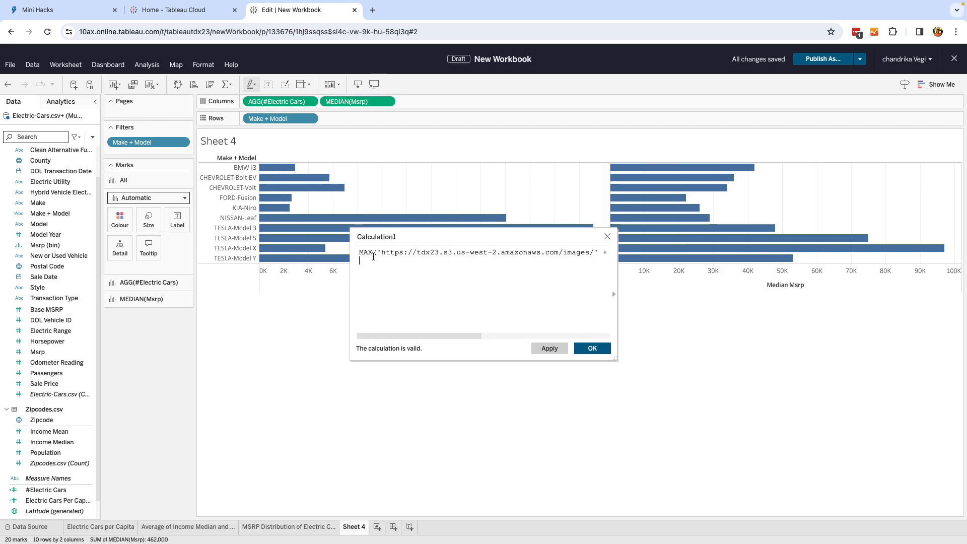
pyautogui.click(395, 237)
pyautogui.doubleClick(401, 236)
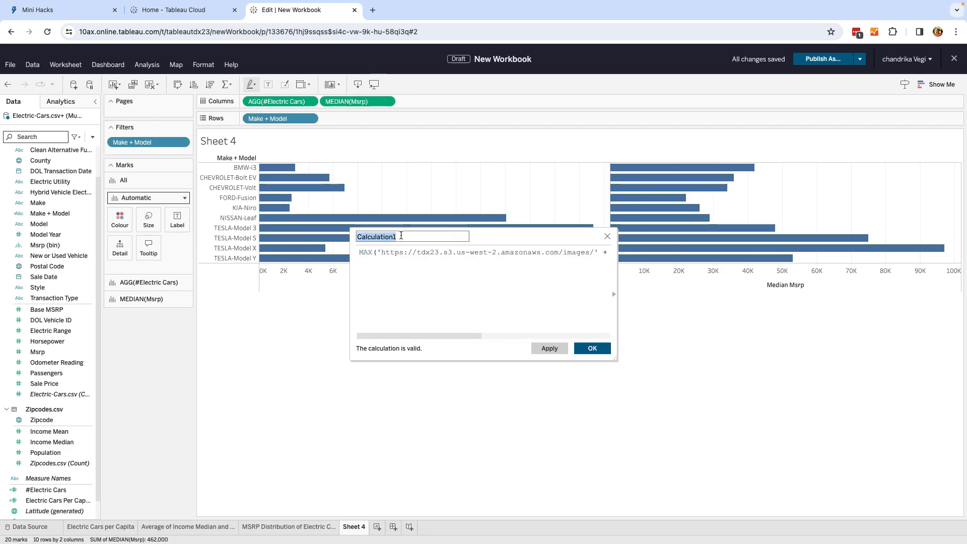
pyautogui.press('BackSpace')
pyautogui.write('Car Image')
pyautogui.click(593, 348)
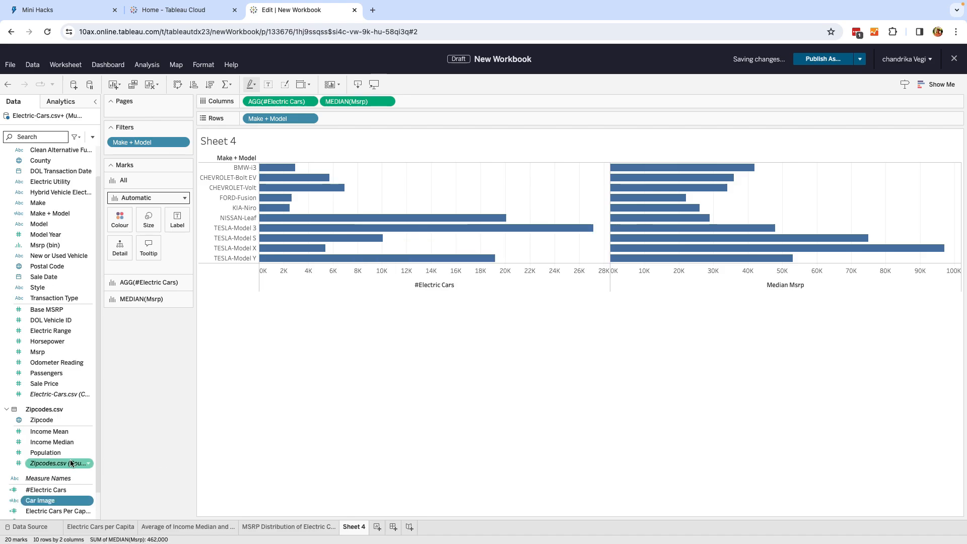
# - Set the image role of Car Image to URL and add the field to the rows after Make + Model
pyautogui.scroll(-1, 64, 456)
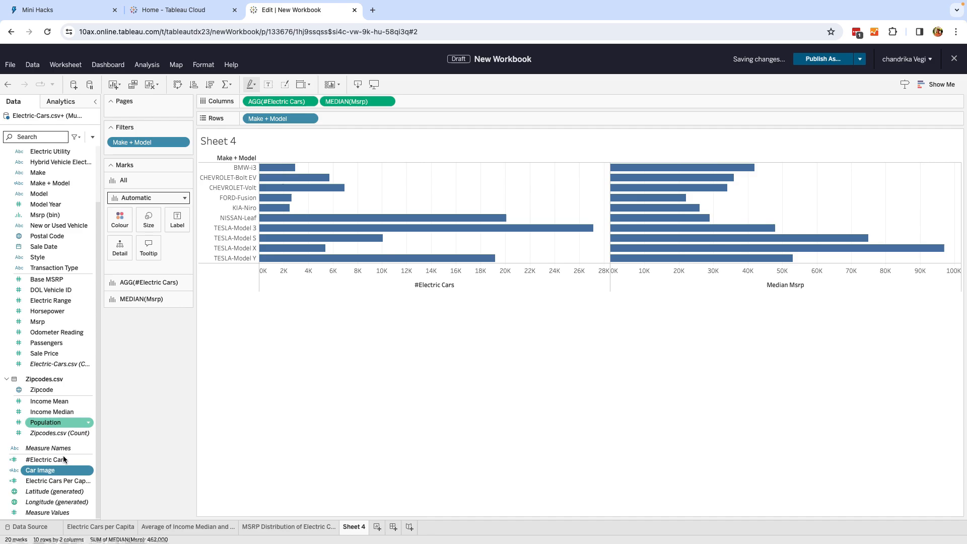
pyautogui.click(88, 470)
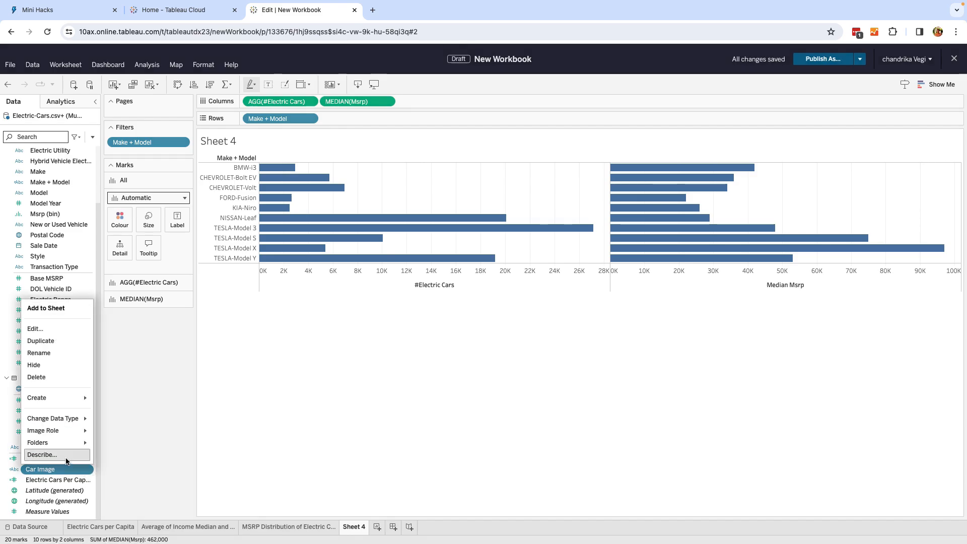
pyautogui.moveTo(58, 434)
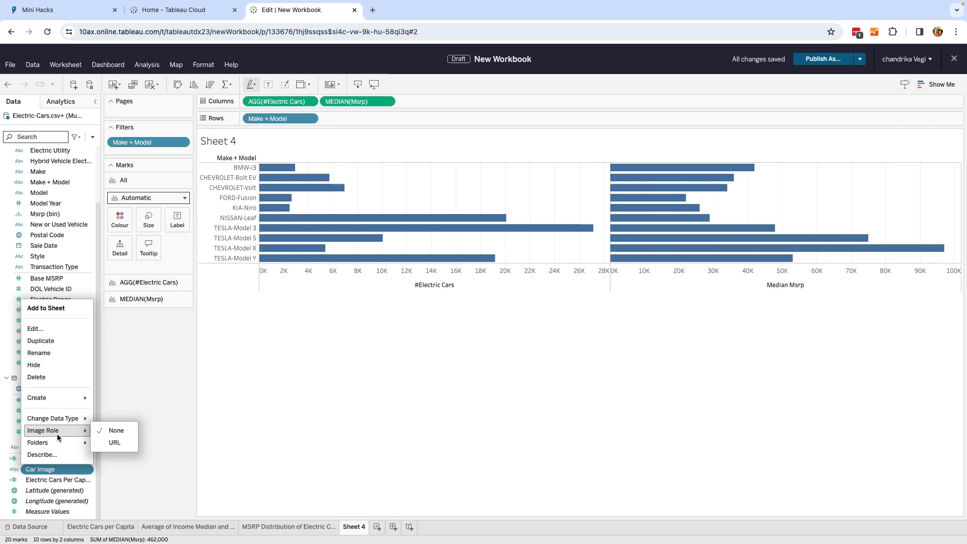
pyautogui.click(102, 444)
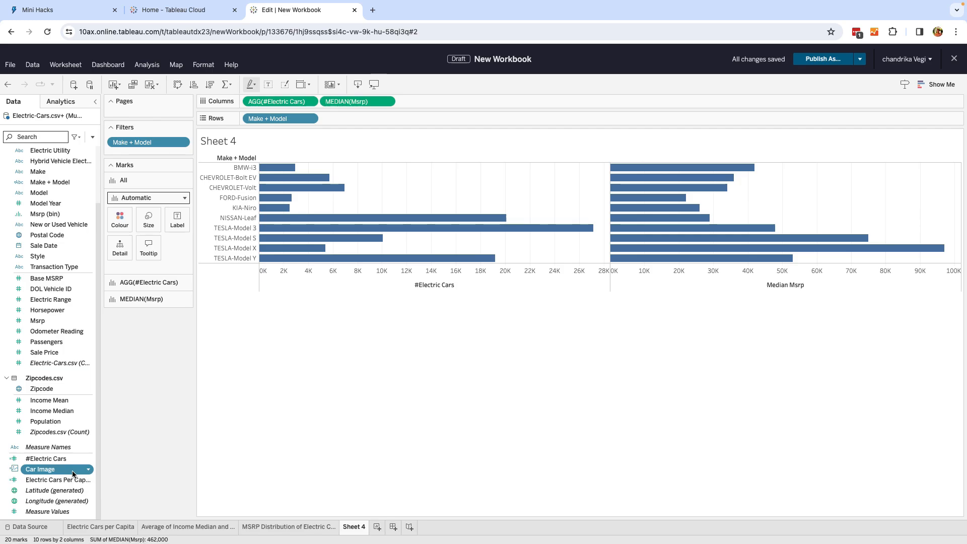
pyautogui.moveTo(73, 470); pyautogui.dragTo(355, 118)
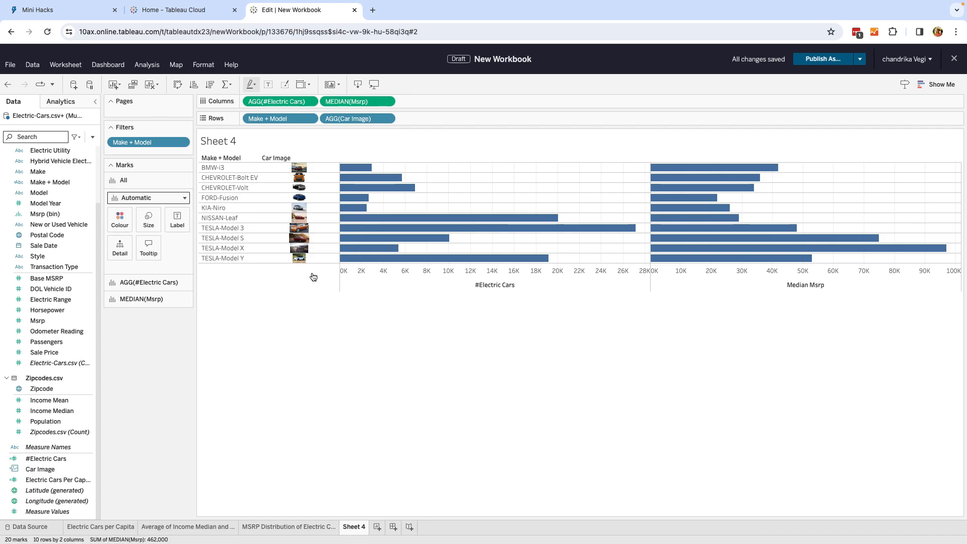
# - Sort the Make + Model rows in ascending order by Median Msrp
pyautogui.moveTo(382, 255)
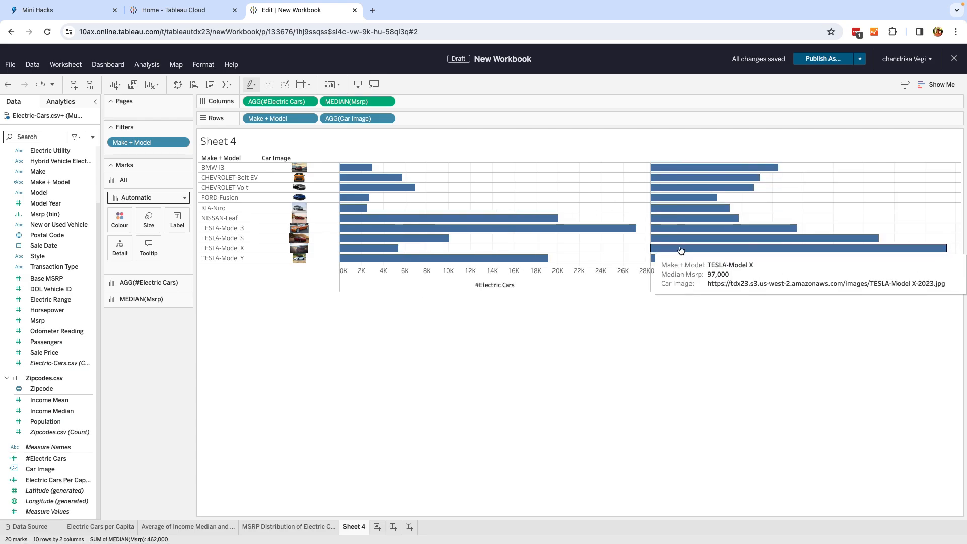
pyautogui.moveTo(686, 263)
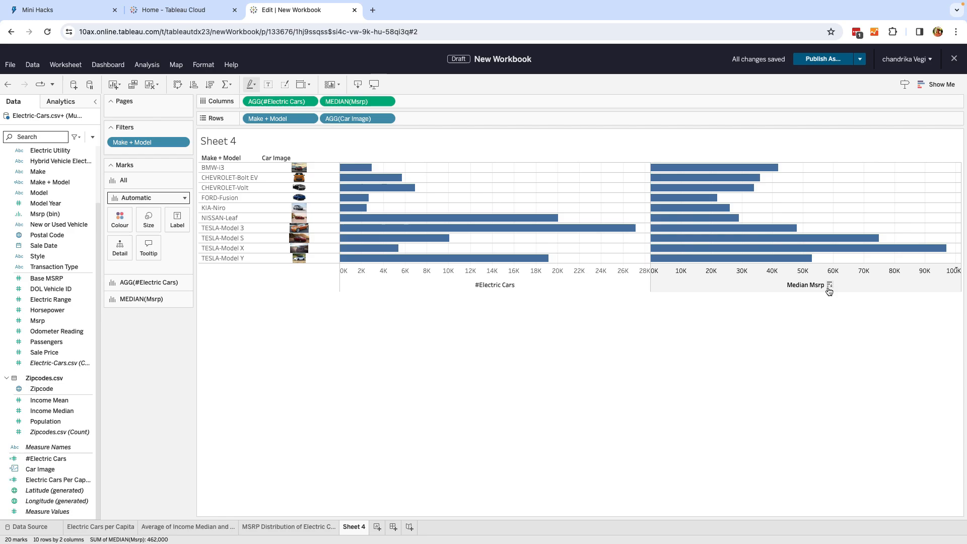
pyautogui.click(829, 287)
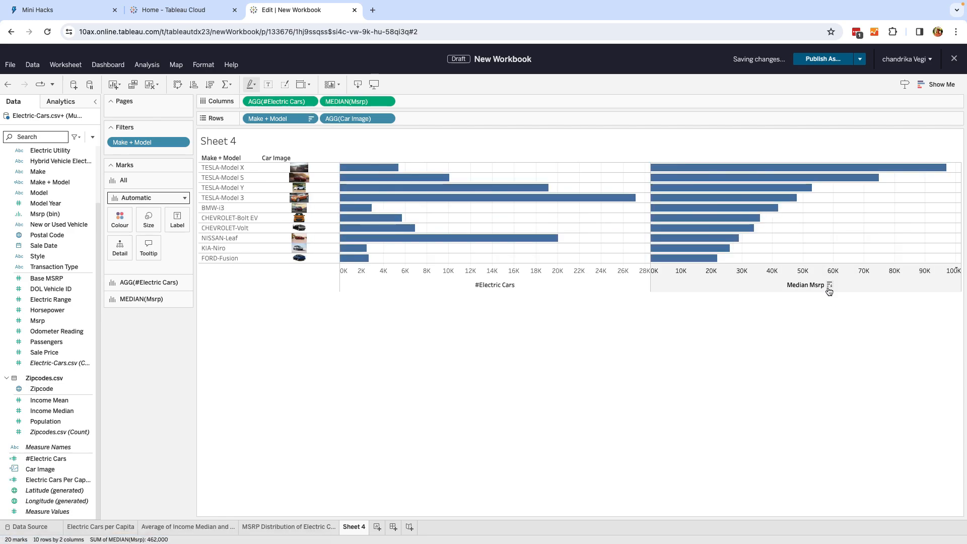
pyautogui.click(830, 287)
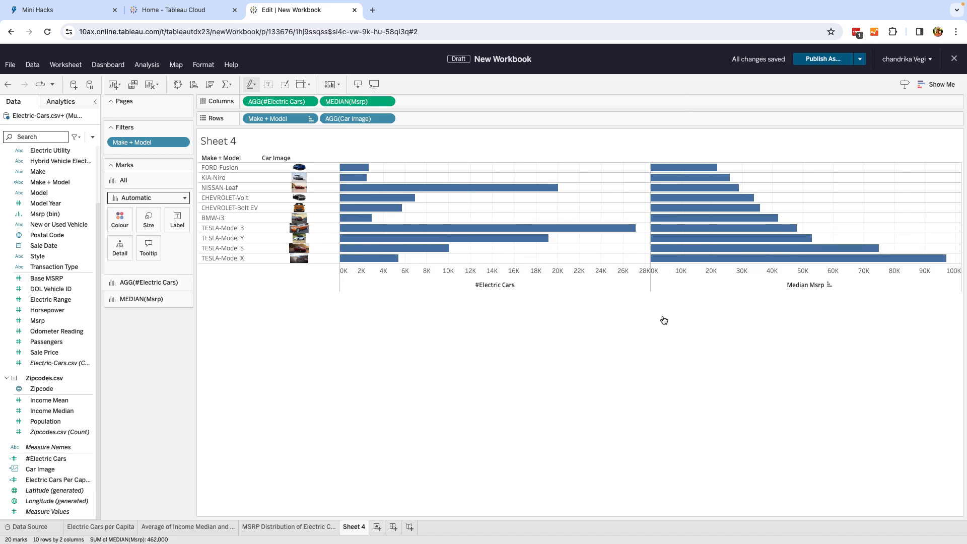
# - Colour the Median Msrp bars teal to set them apart from the #Electric Cars bars
pyautogui.click(848, 291)
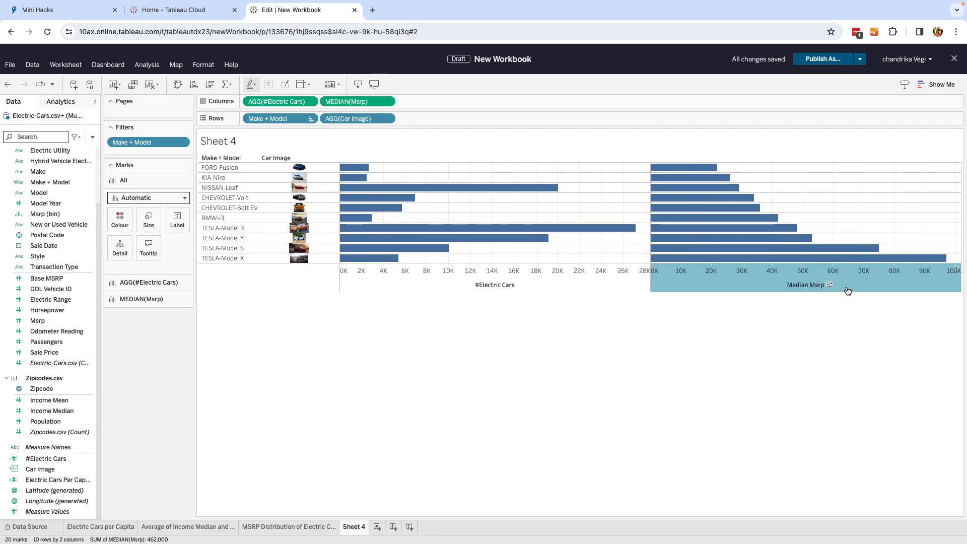
pyautogui.rightClick(848, 291)
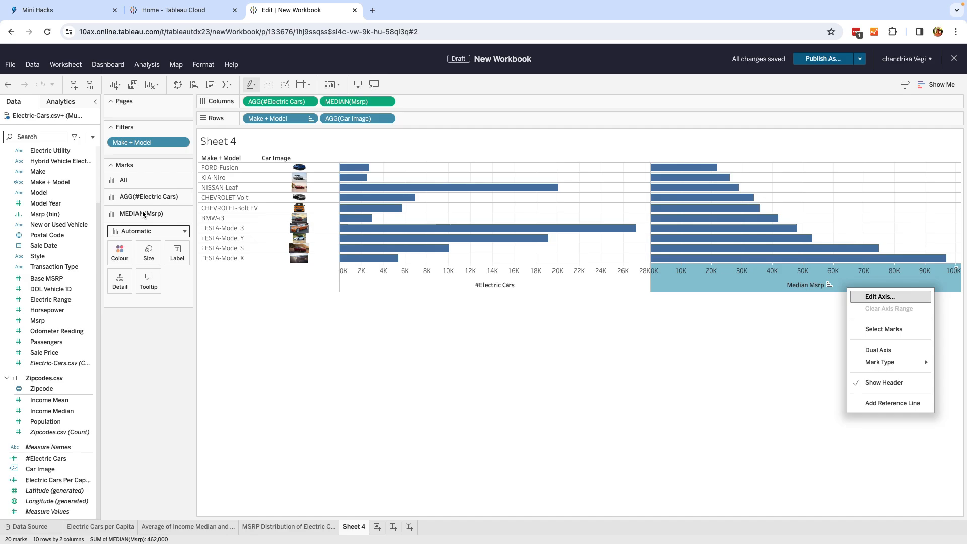
pyautogui.click(121, 259)
pyautogui.click(121, 260)
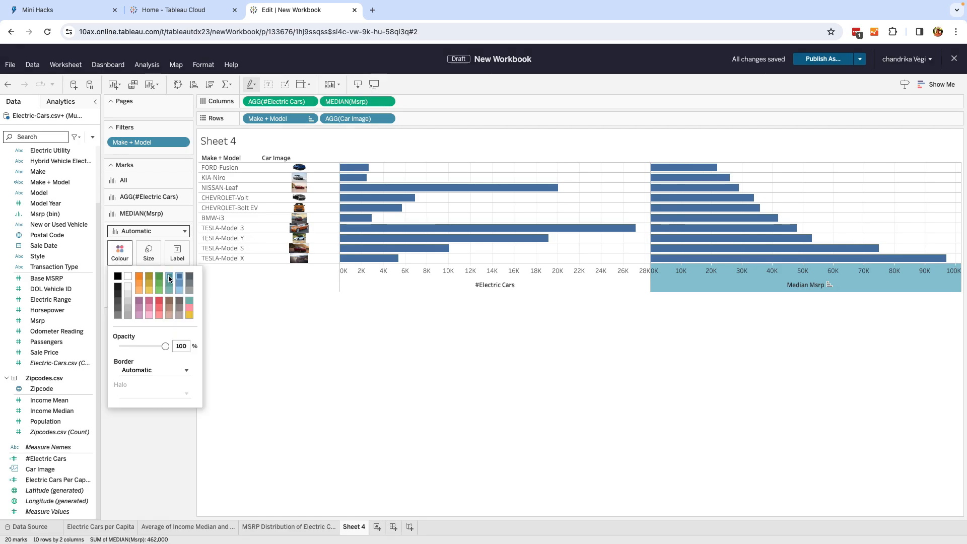
pyautogui.click(169, 275)
pyautogui.click(388, 388)
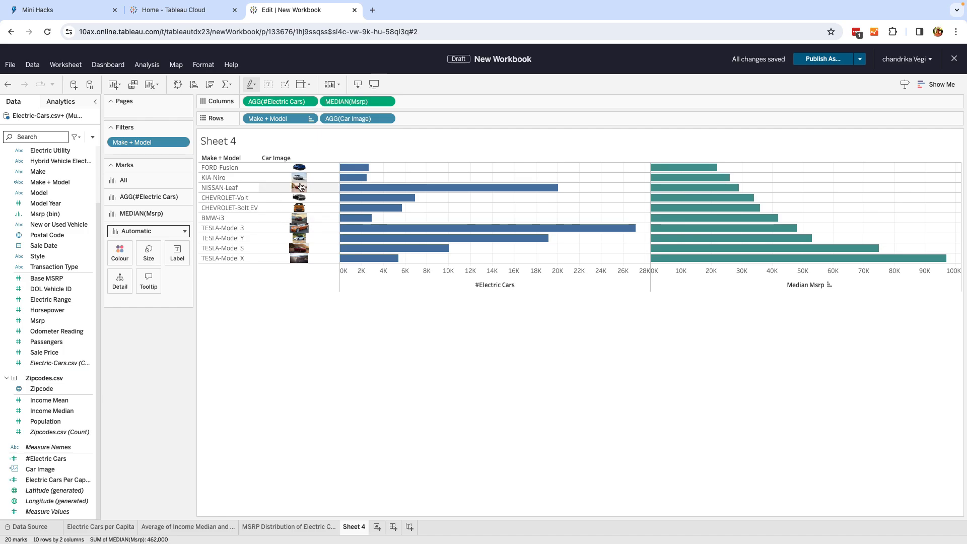
# - Rename Sheet 4 as "Top 10 Electric Cars"
pyautogui.moveTo(395, 189)
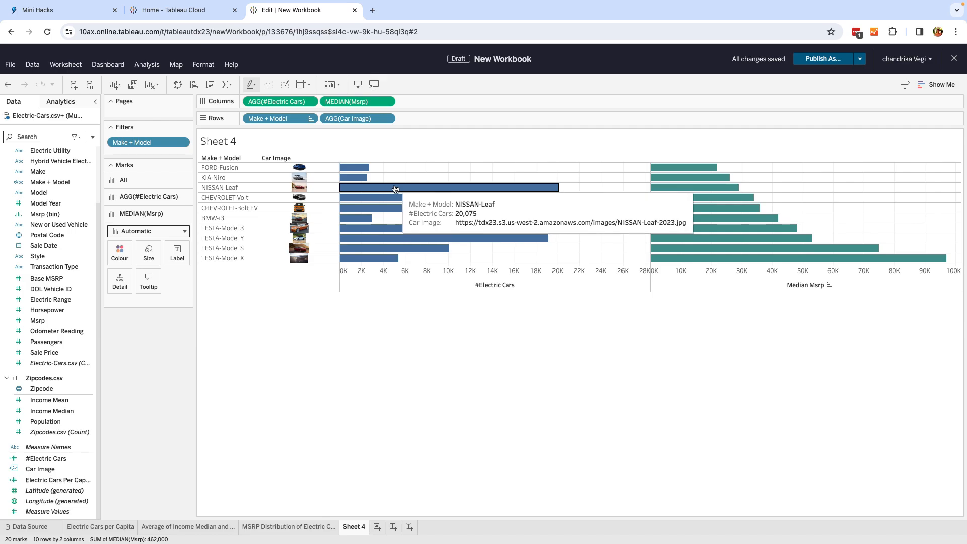
pyautogui.moveTo(680, 192)
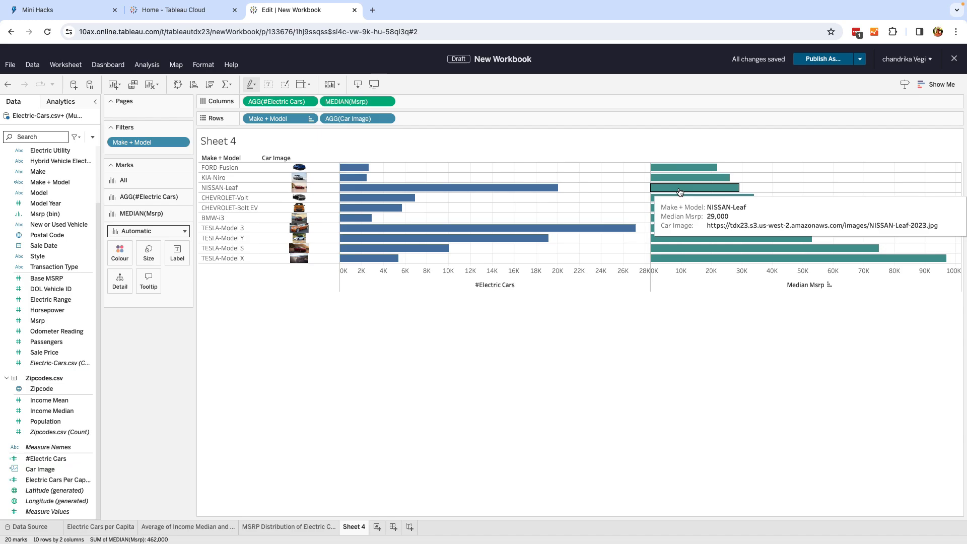
pyautogui.moveTo(534, 190)
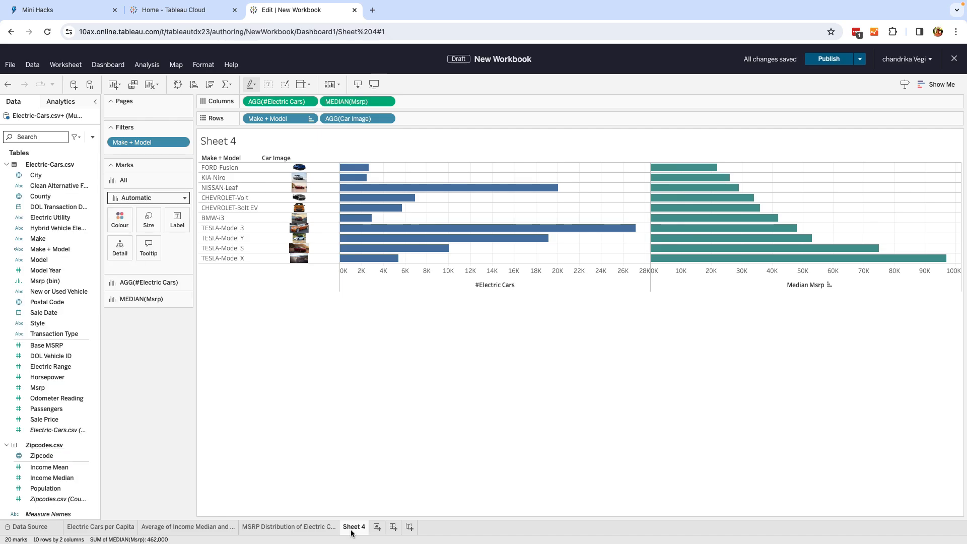
pyautogui.rightClick(352, 529)
pyautogui.click(378, 427)
pyautogui.press('BackSpace')
pyautogui.write('Top ')
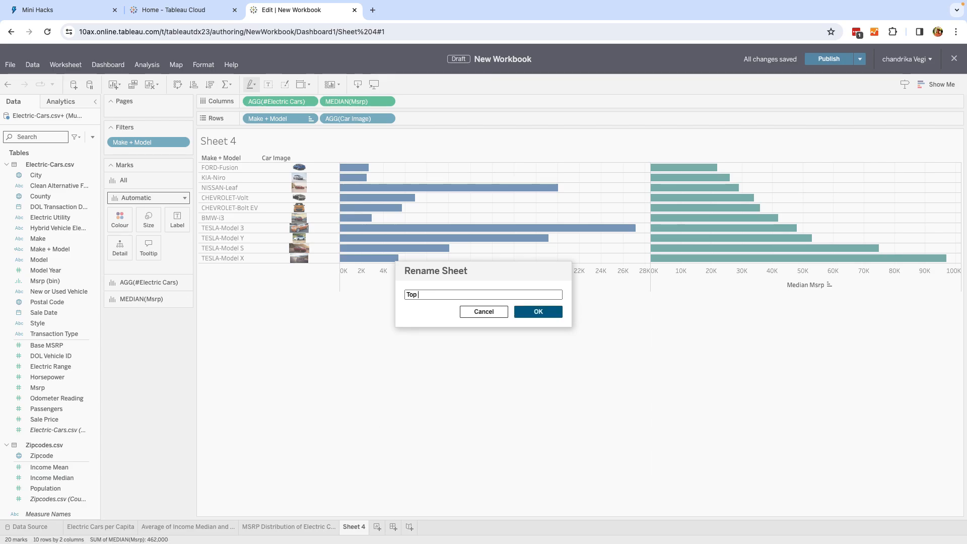
pyautogui.write('10 Electric Cars')
pyautogui.click(538, 312)
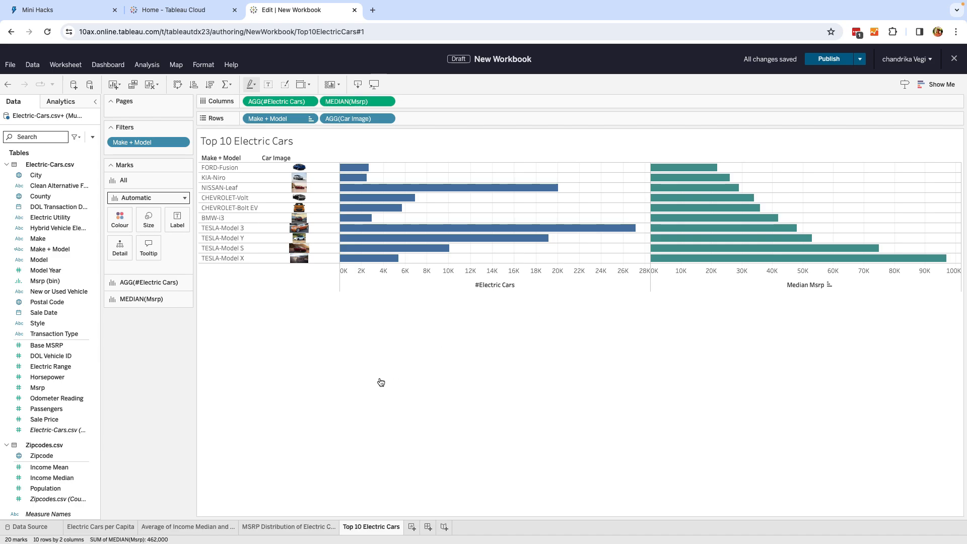
# - Check the summary dashboard instructions in Mini Hacks, then create a new dashboard in the workbook containing the Electric Cars per Capita sheet
pyautogui.click(62, 15)
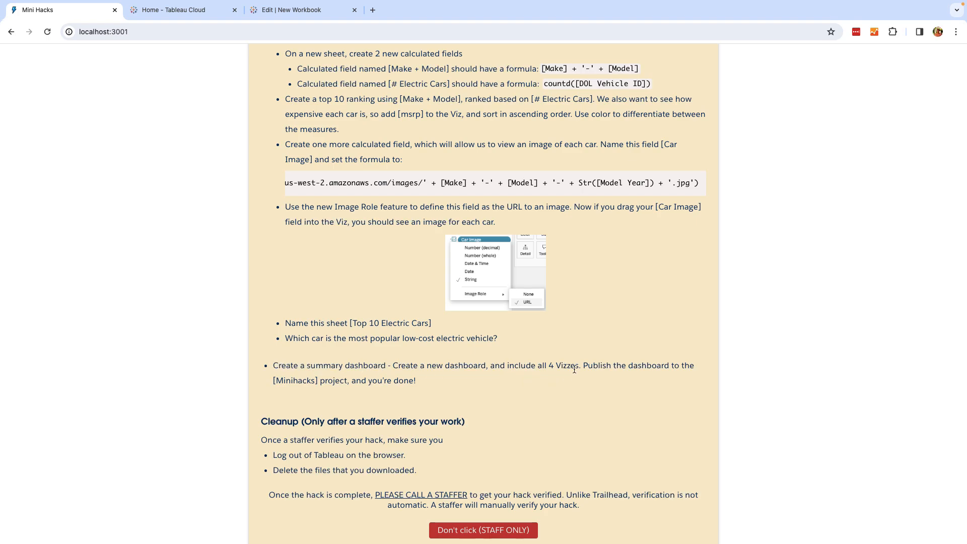
pyautogui.click(314, 19)
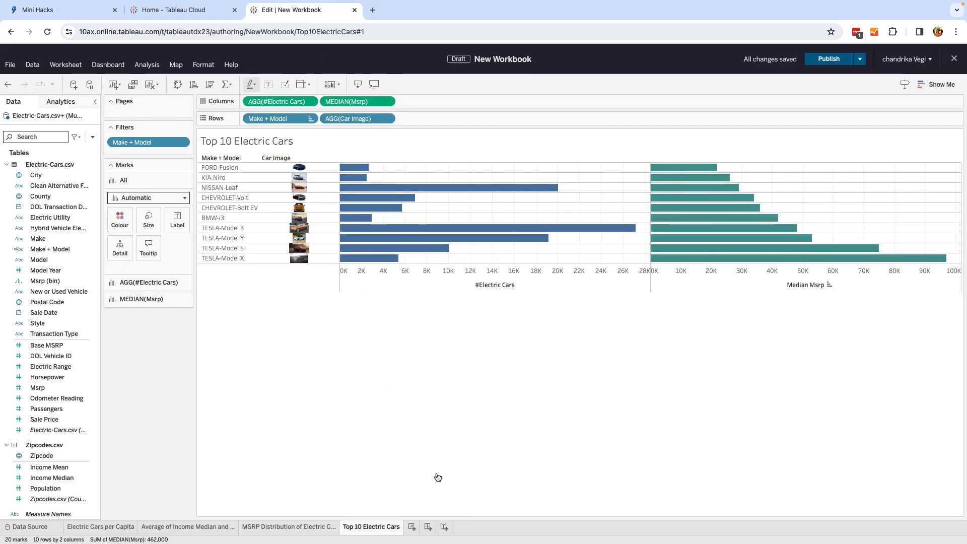
pyautogui.click(428, 528)
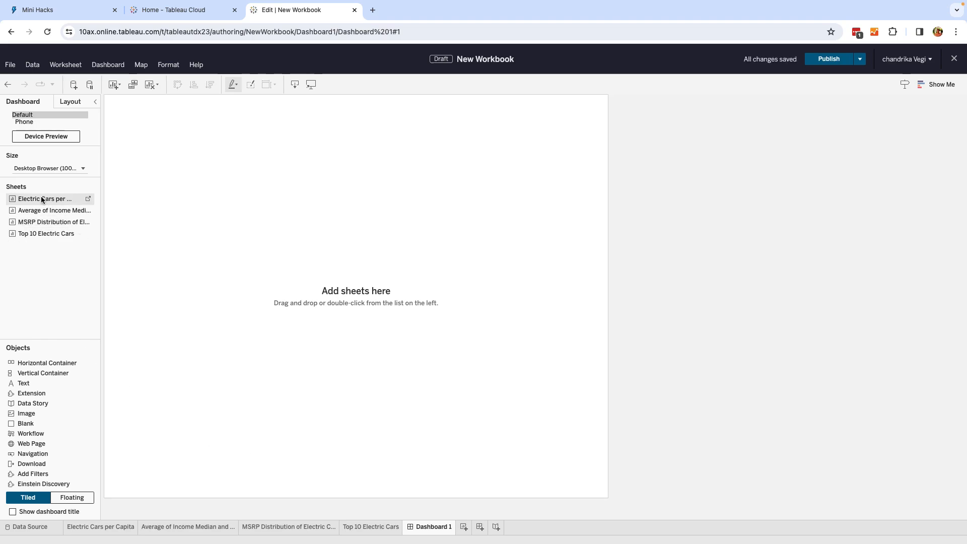
pyautogui.moveTo(42, 197); pyautogui.dragTo(177, 185)
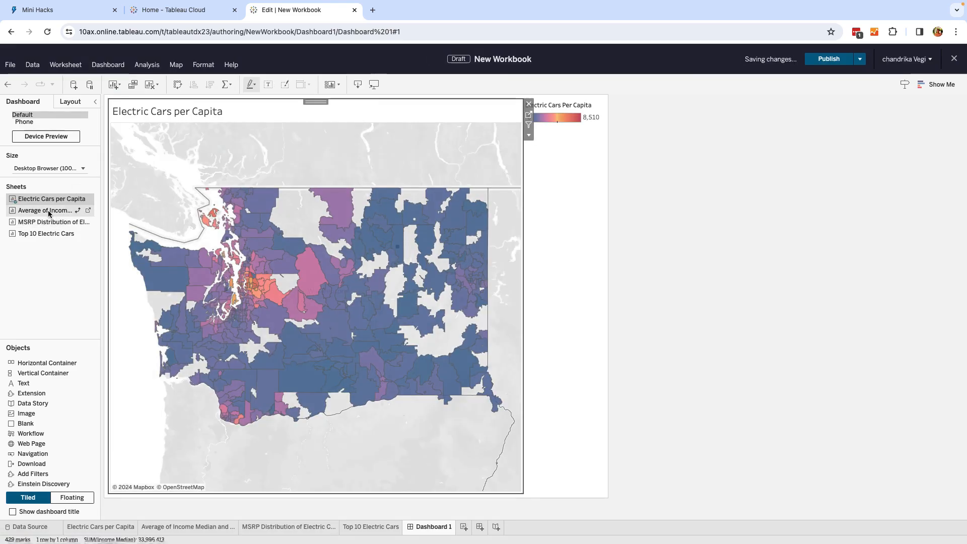
# - Complete a two-by-two dashboard grid with the Average of Income Median sheet beside the map and MSRP Distribution and Top 10 Electric Cars beneath
pyautogui.moveTo(49, 214); pyautogui.dragTo(472, 212)
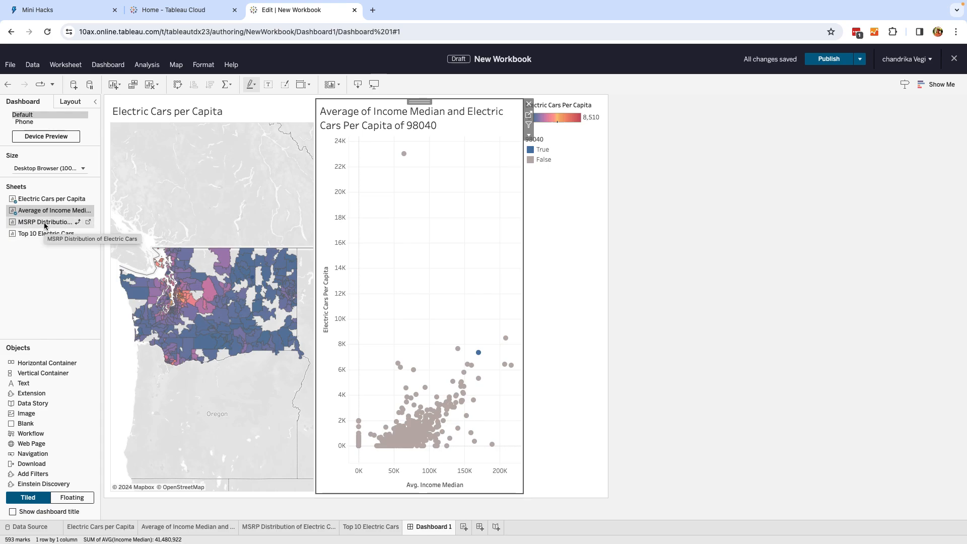
pyautogui.moveTo(44, 225)
pyautogui.mouseDown()
pyautogui.moveTo(170, 266)
pyautogui.moveTo(223, 366)
pyautogui.mouseUp()
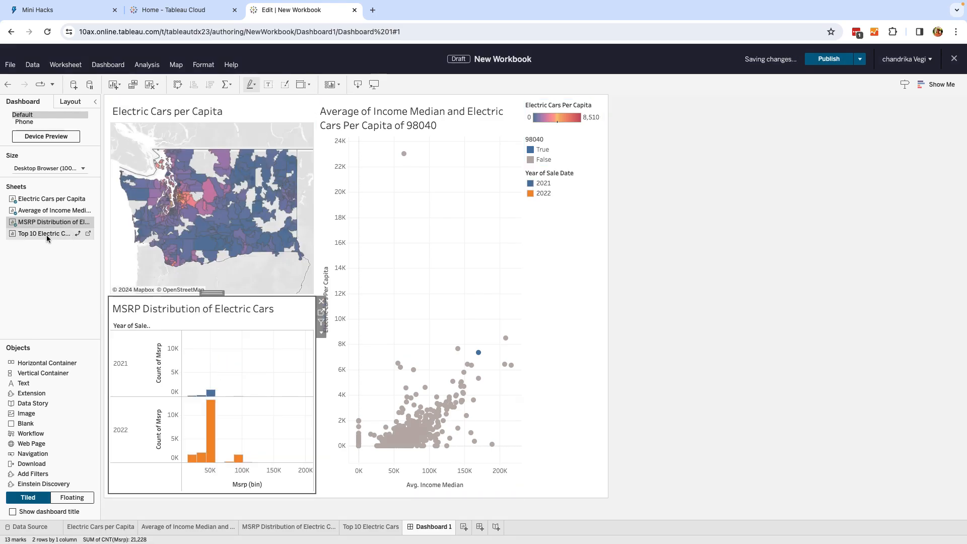
pyautogui.moveTo(47, 238)
pyautogui.mouseDown()
pyautogui.moveTo(391, 339)
pyautogui.moveTo(415, 359)
pyautogui.mouseUp()
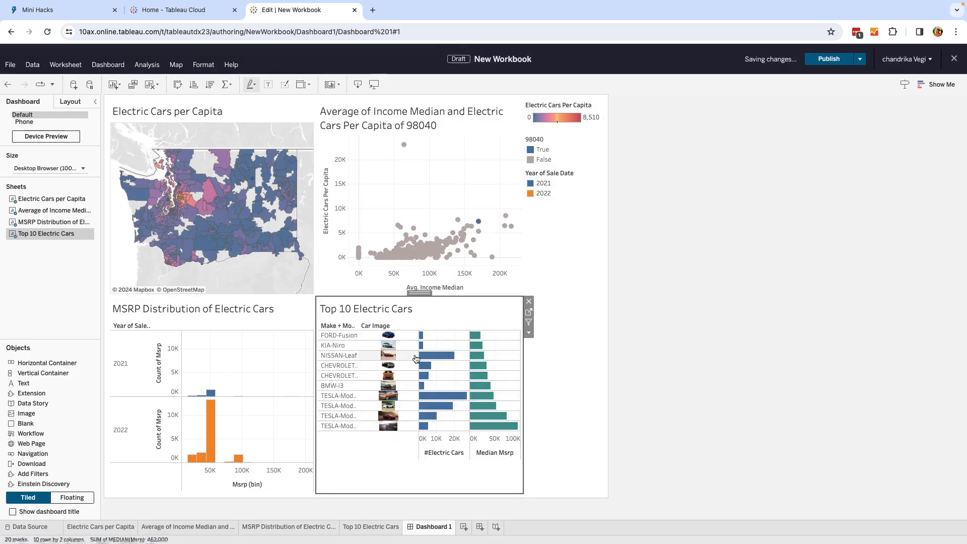
# - Remove the legend container from the dashboard and set the Top 10 Electric Cars sheet's fit to Entire View
pyautogui.click(561, 308)
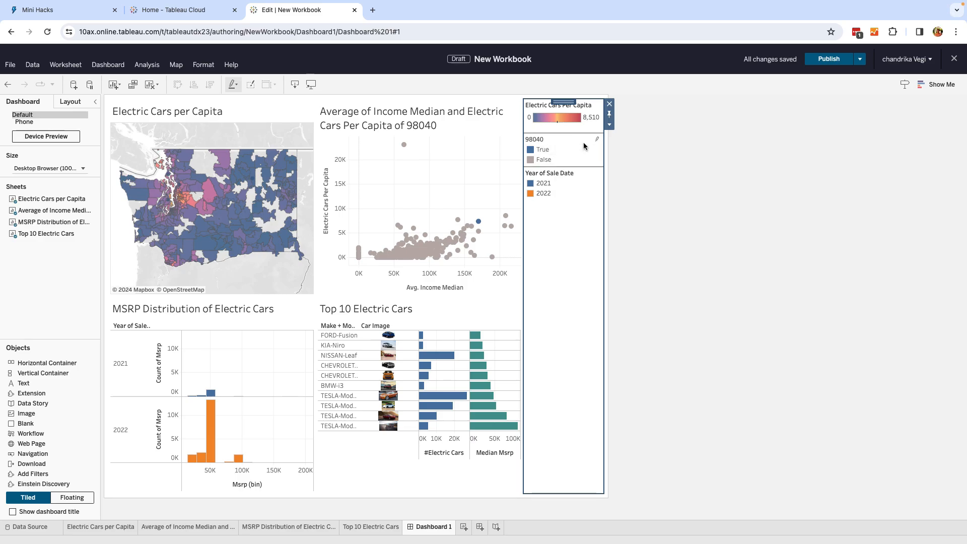
pyautogui.click(611, 104)
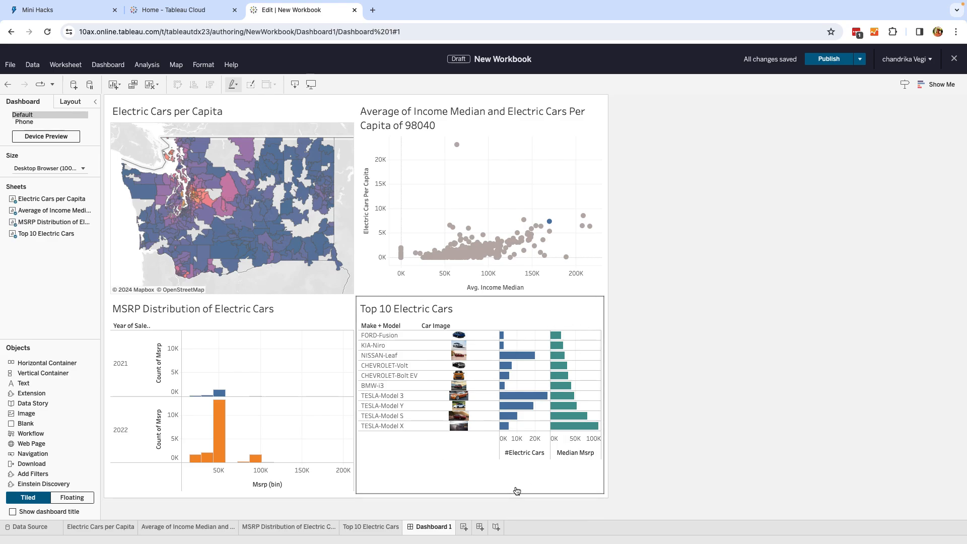
pyautogui.click(518, 490)
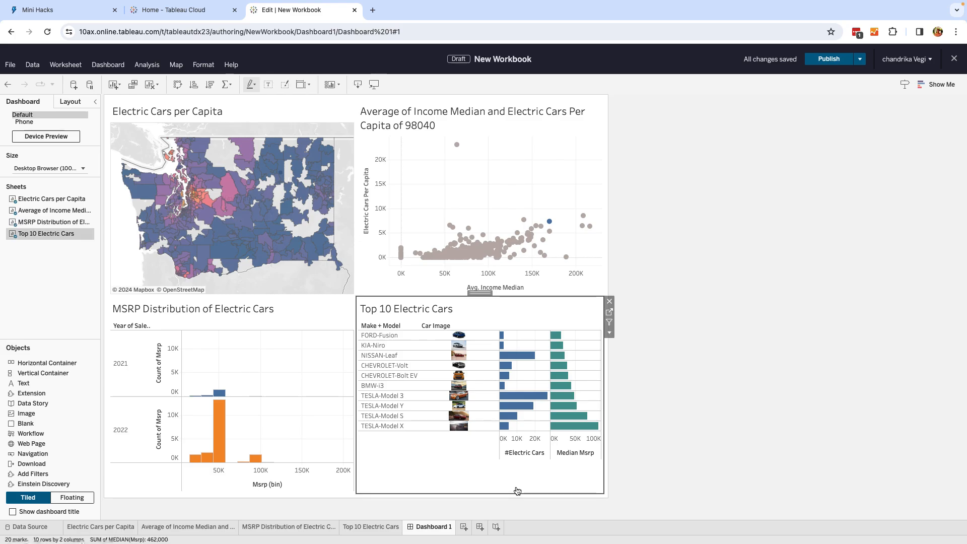
pyautogui.click(610, 334)
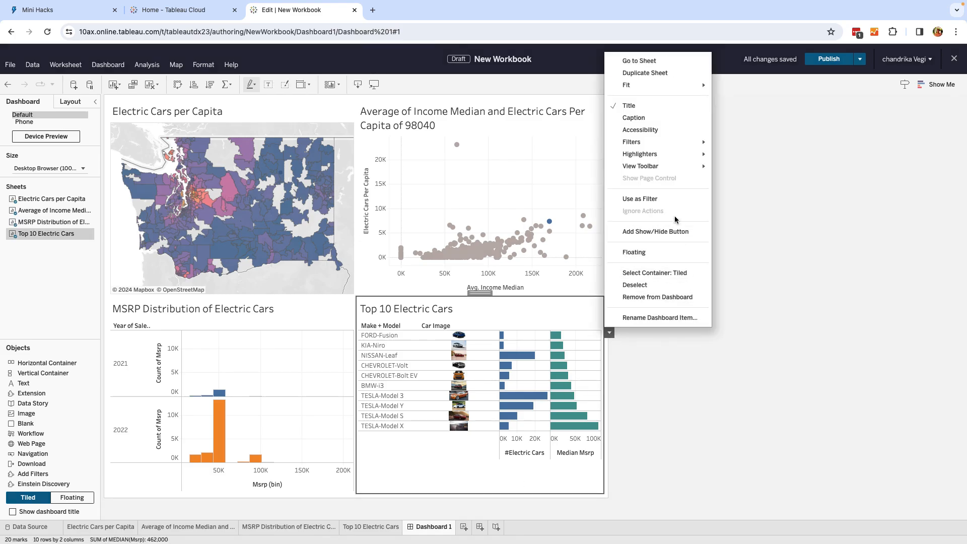
pyautogui.moveTo(681, 86)
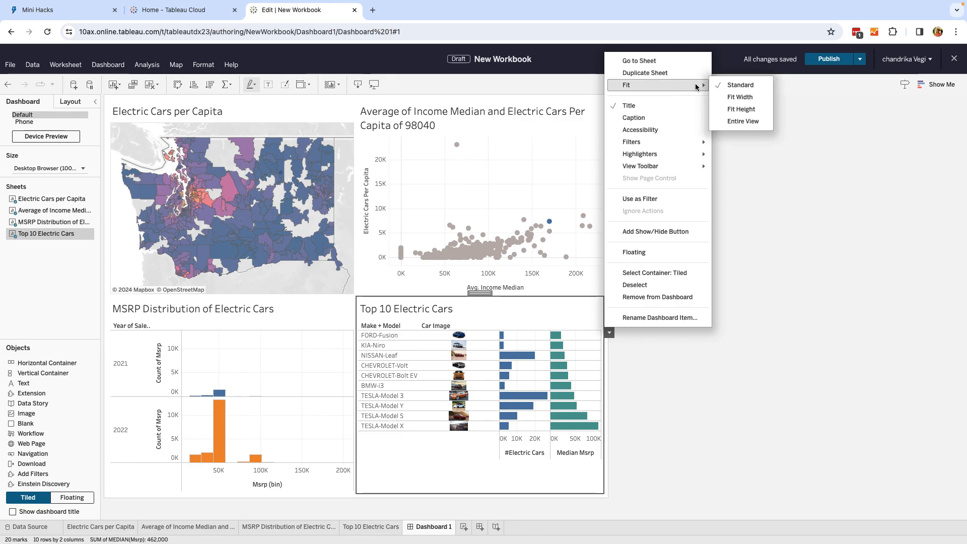
pyautogui.click(739, 122)
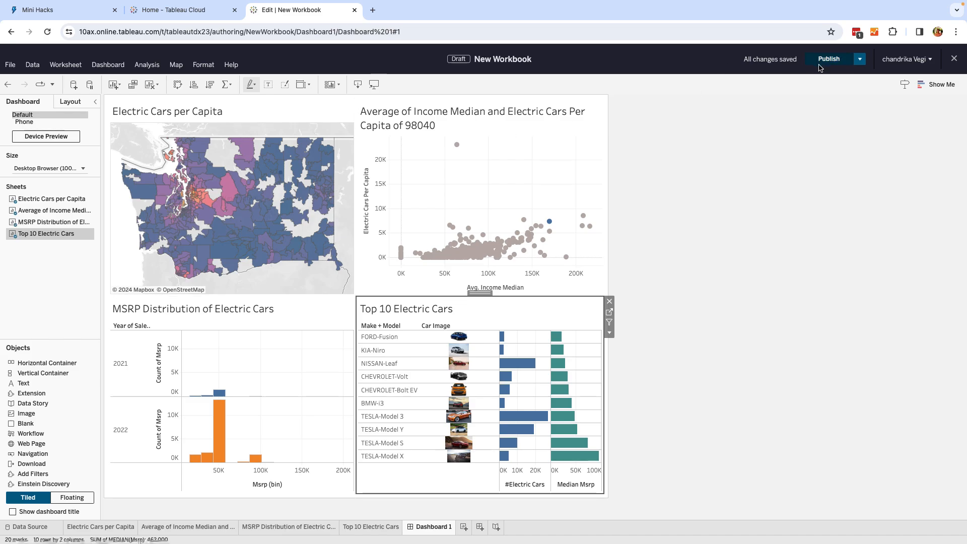
# - Publish the workbook to the Minihacks project under the name "Electric Cars Analysis"
pyautogui.click(862, 60)
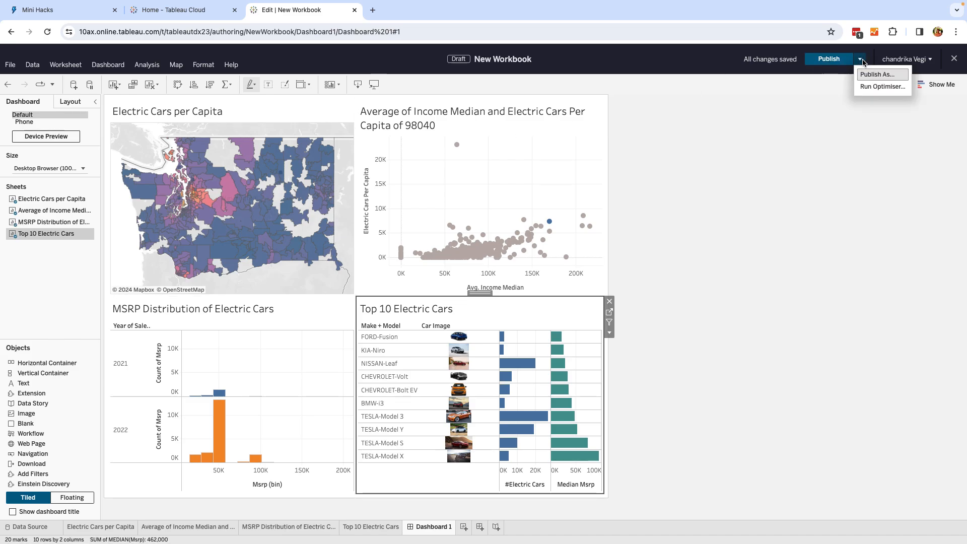
pyautogui.click(871, 77)
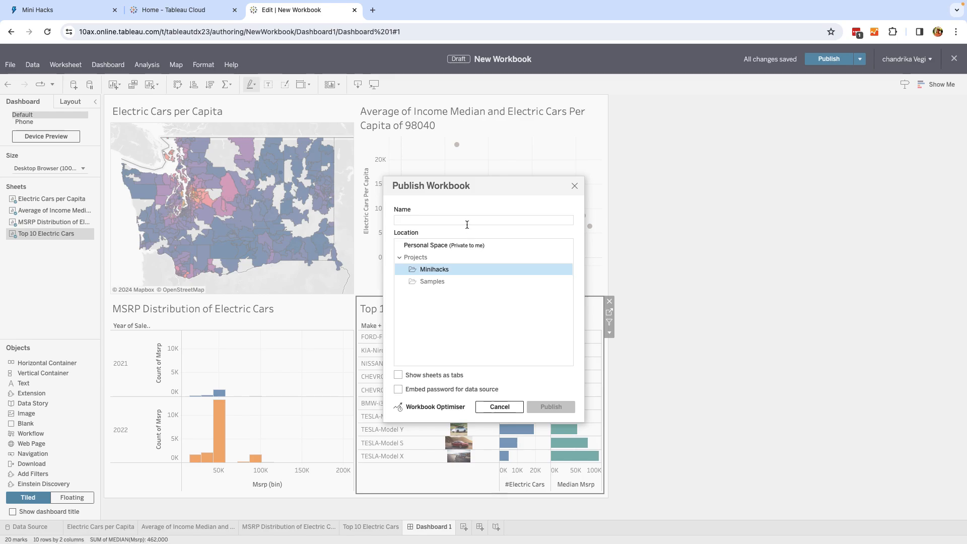
pyautogui.write('El')
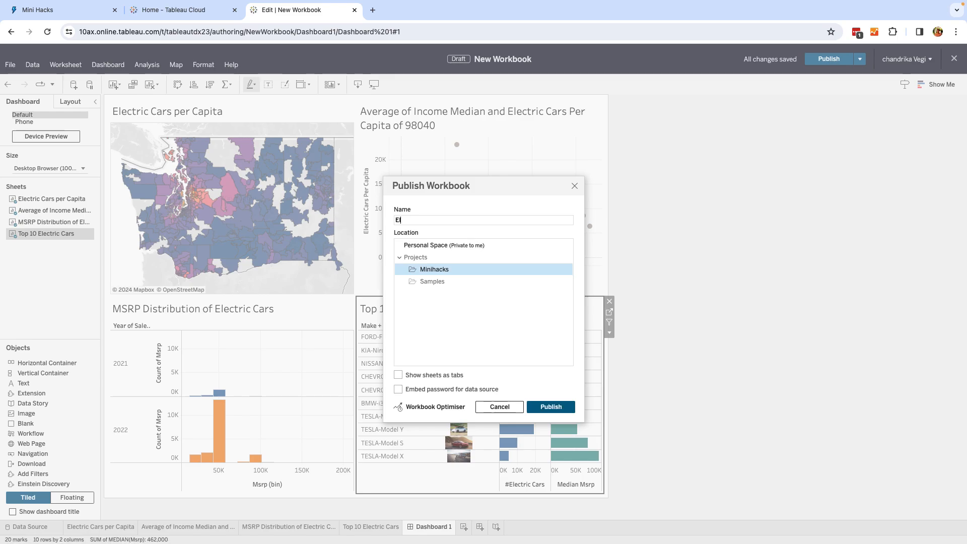
pyautogui.write('ectric Cars Analysis')
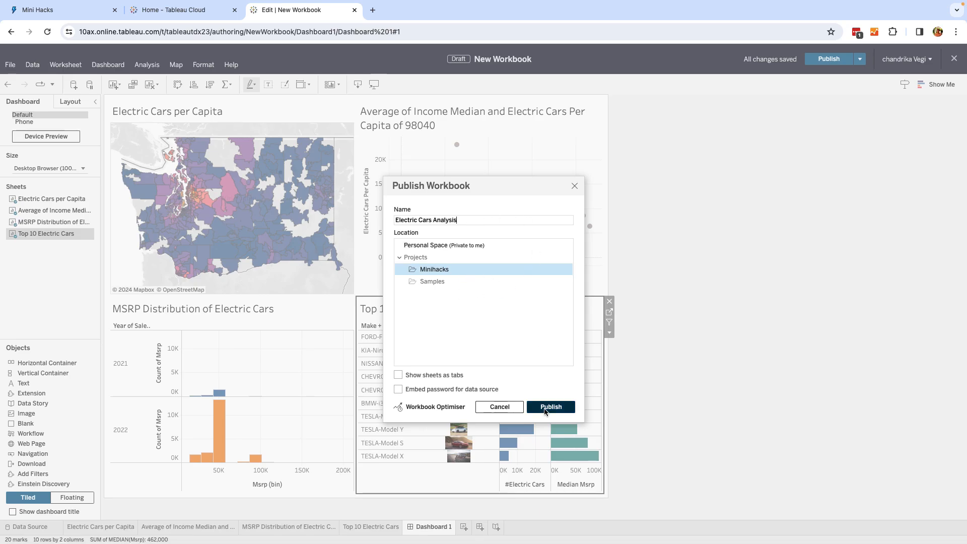
pyautogui.click(557, 408)
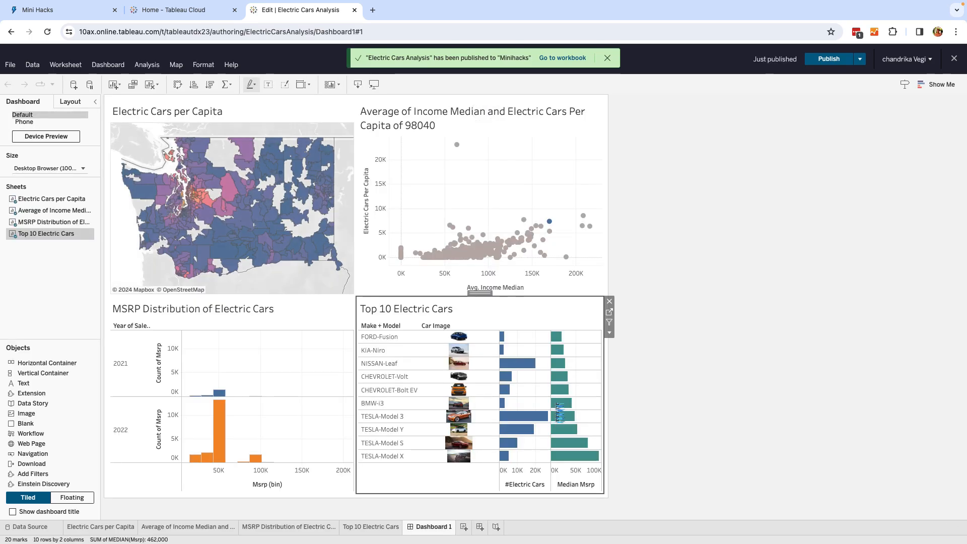
# - Go to the published Electric Cars Analysis workbook and open its Dashboard 1 view
pyautogui.click(556, 57)
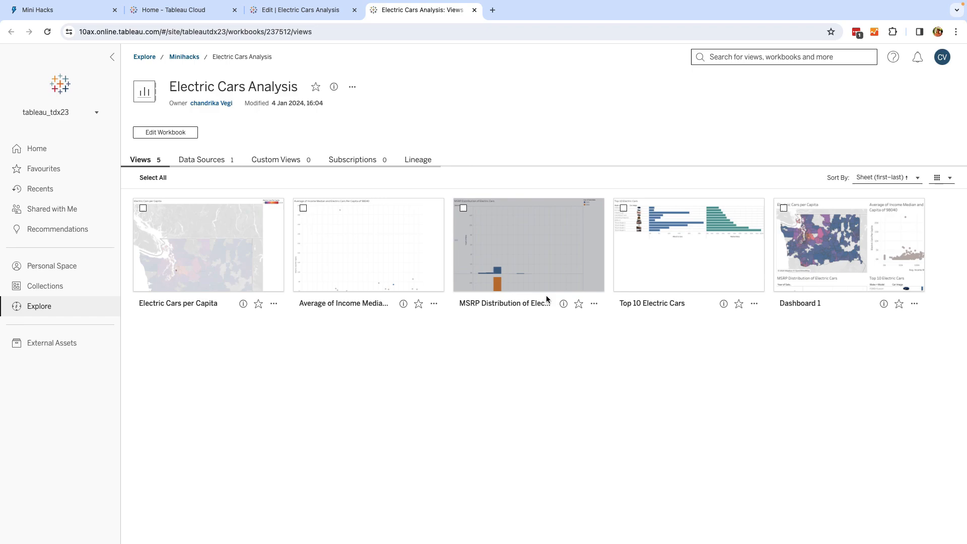
pyautogui.click(874, 234)
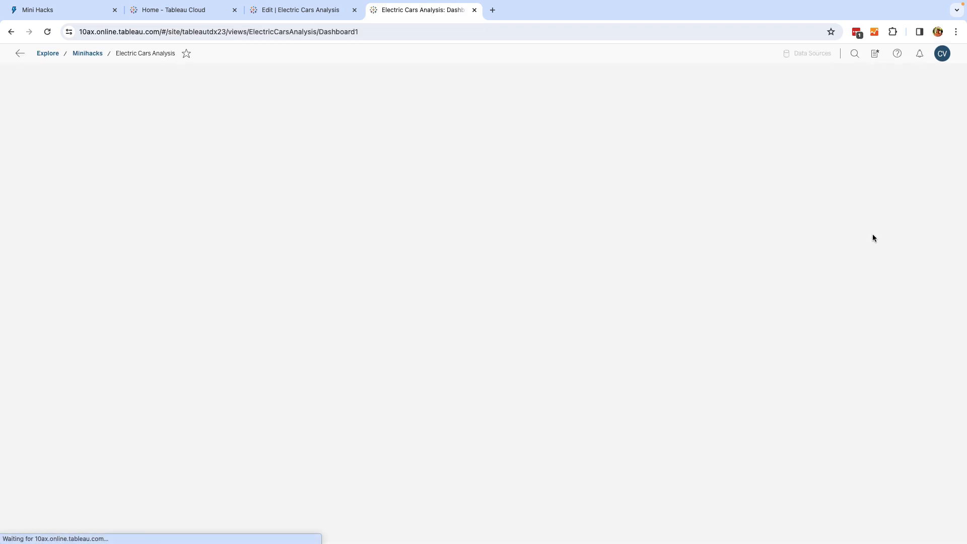